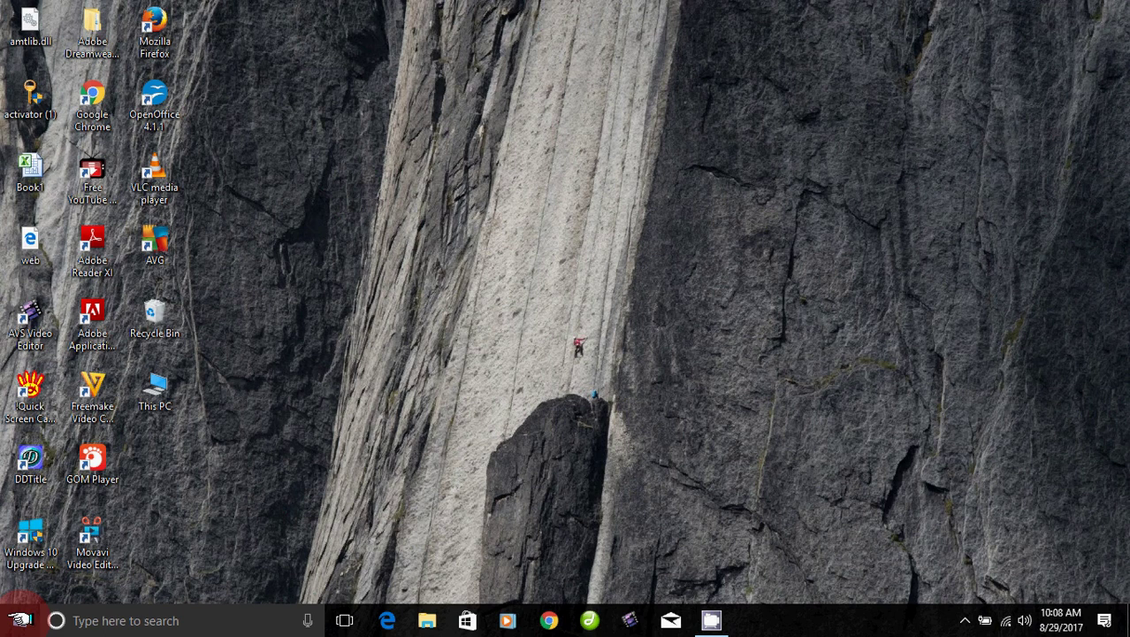
click(20, 619)
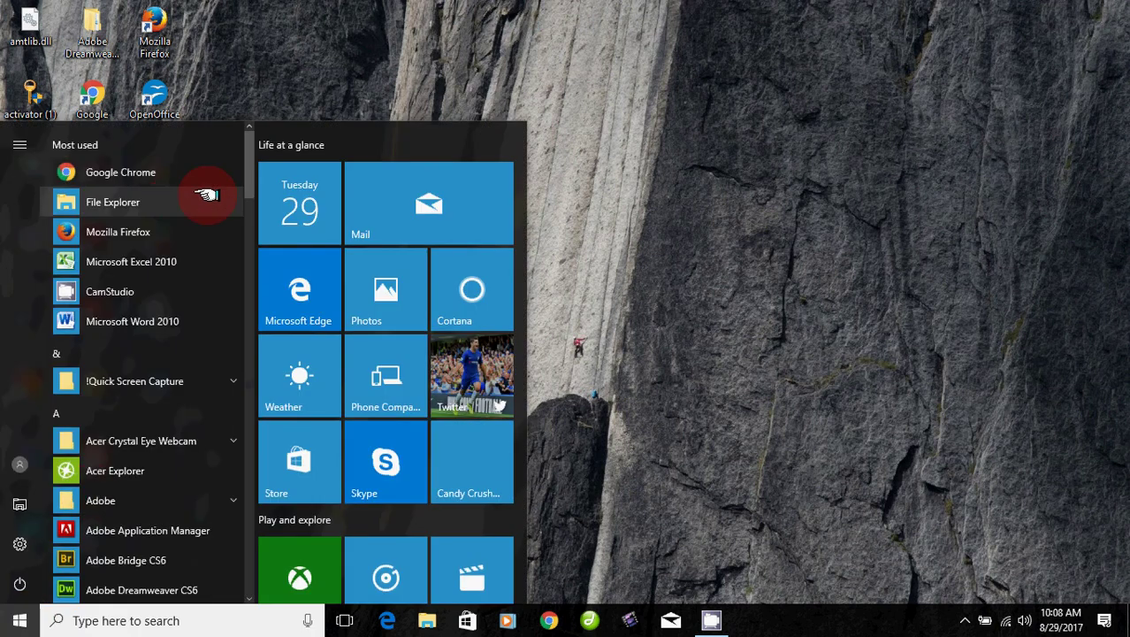
drag(250, 155, 252, 517)
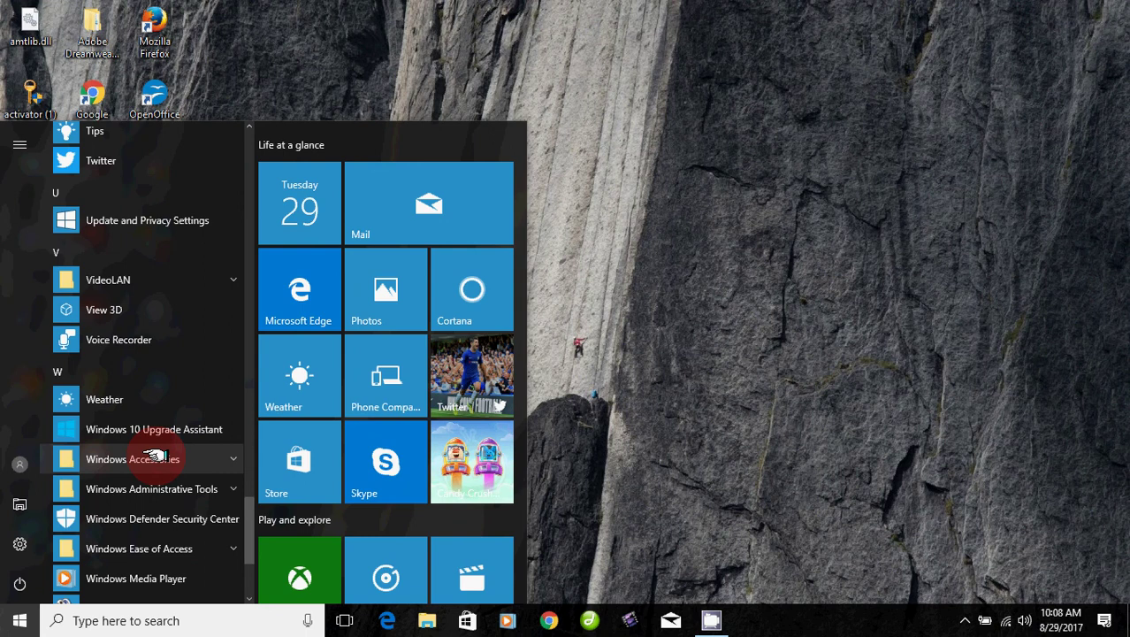
click(588, 334)
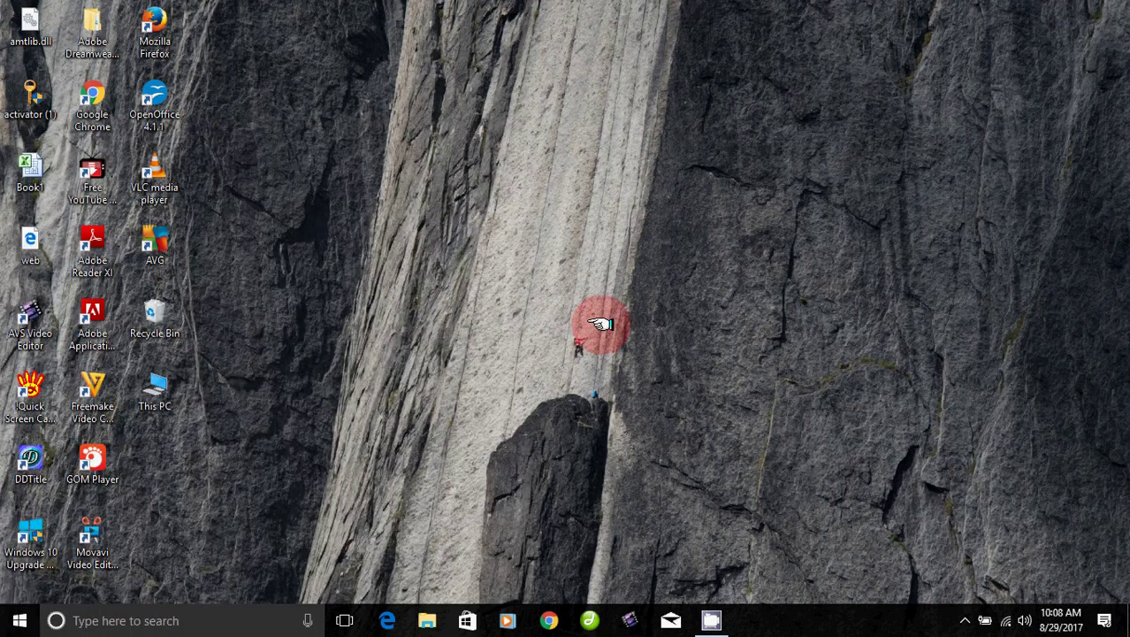
click(10, 623)
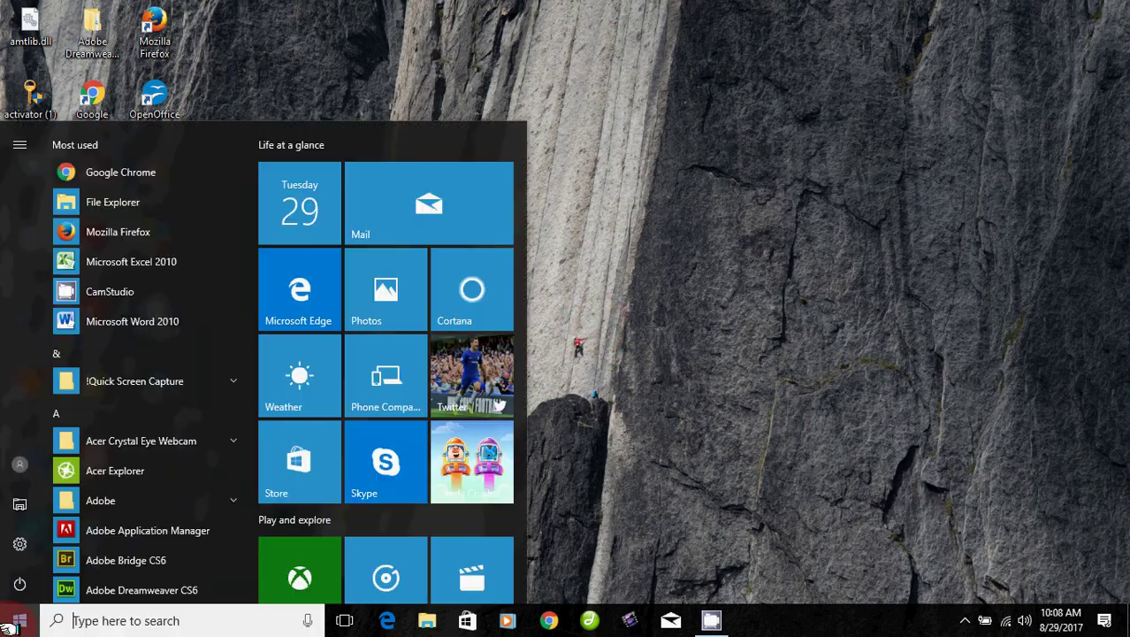
click(703, 335)
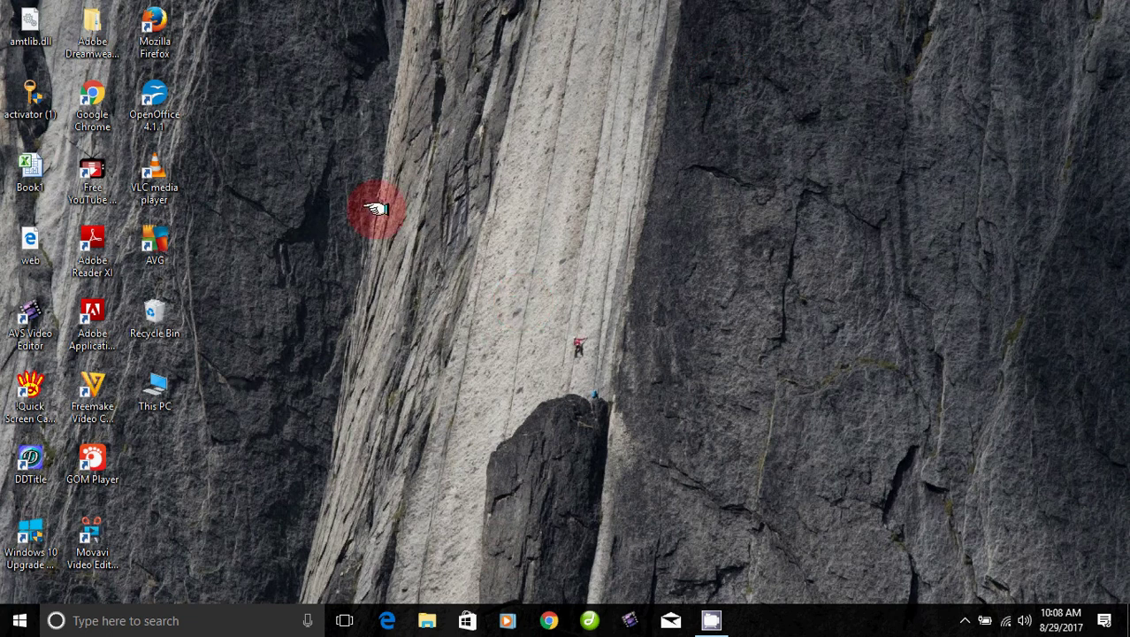
Step: Open Paint from the Windows Accessories group of installed programs
click(18, 621)
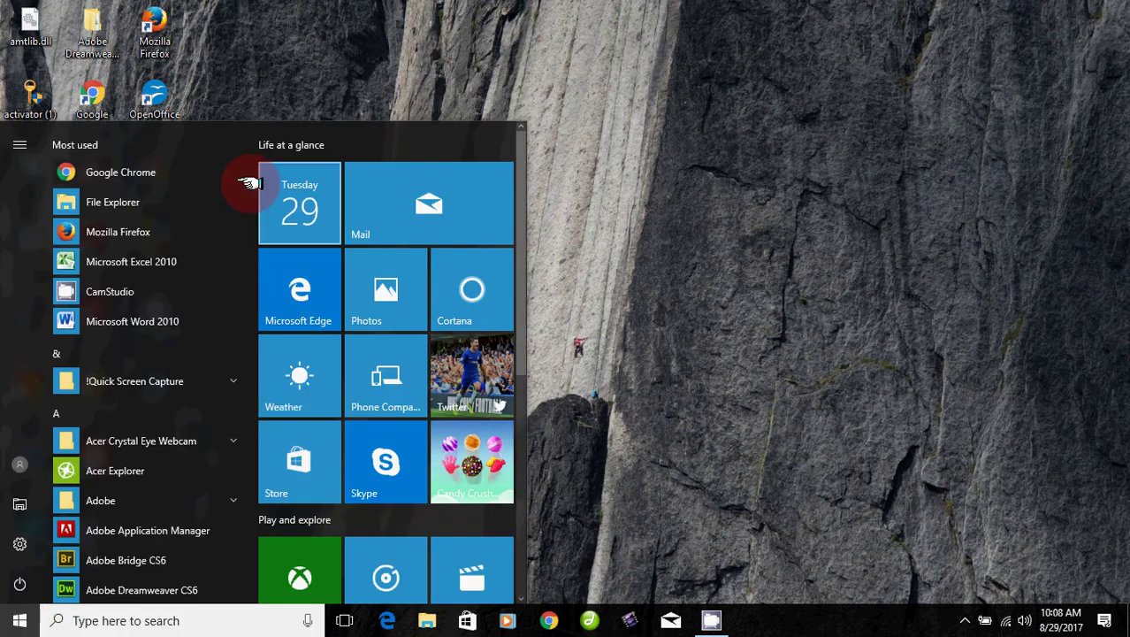
drag(247, 177, 235, 525)
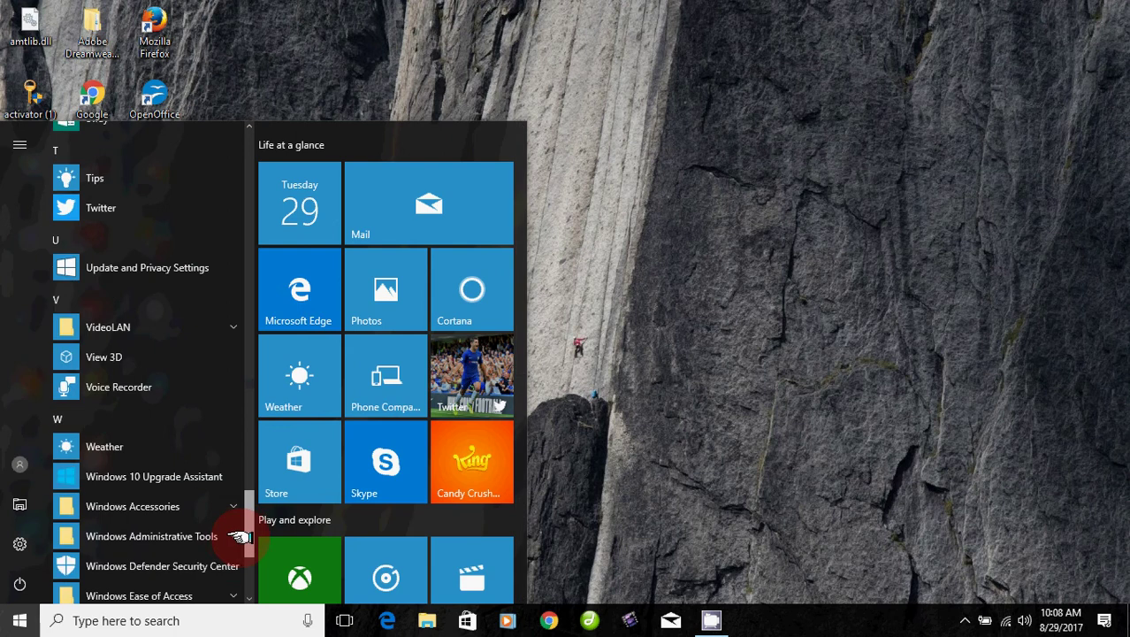
click(158, 507)
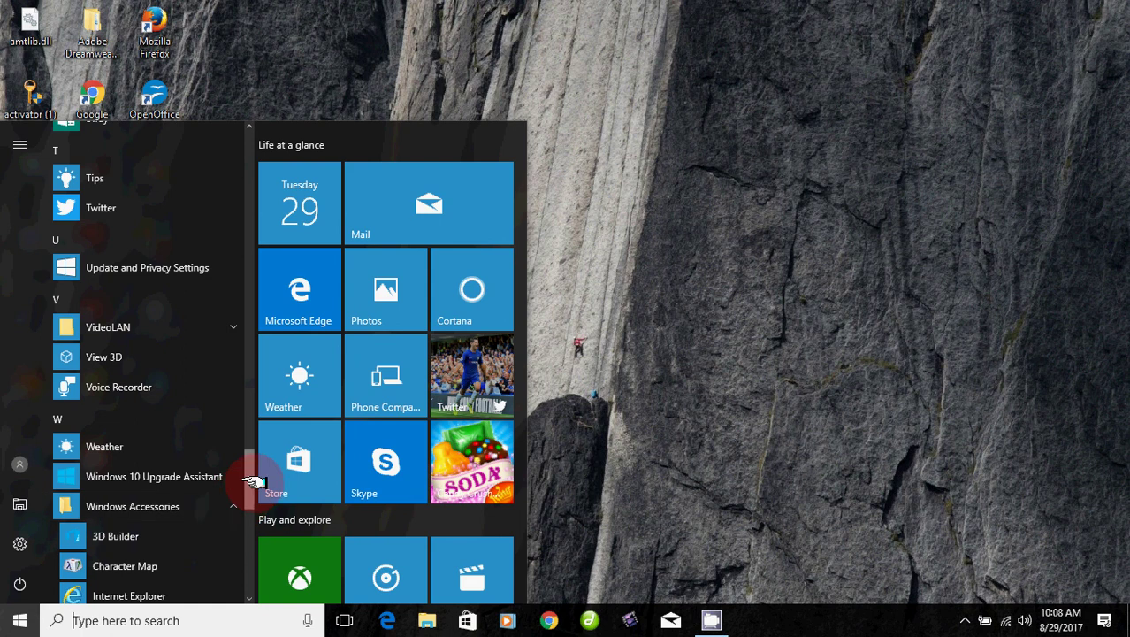
drag(247, 480, 246, 498)
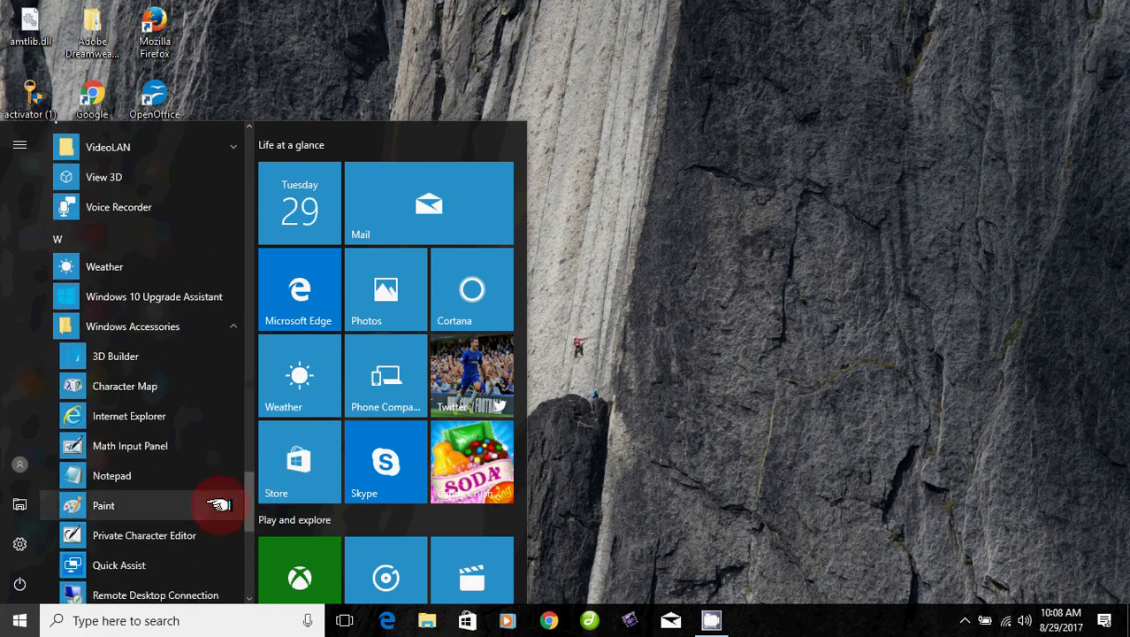
click(106, 504)
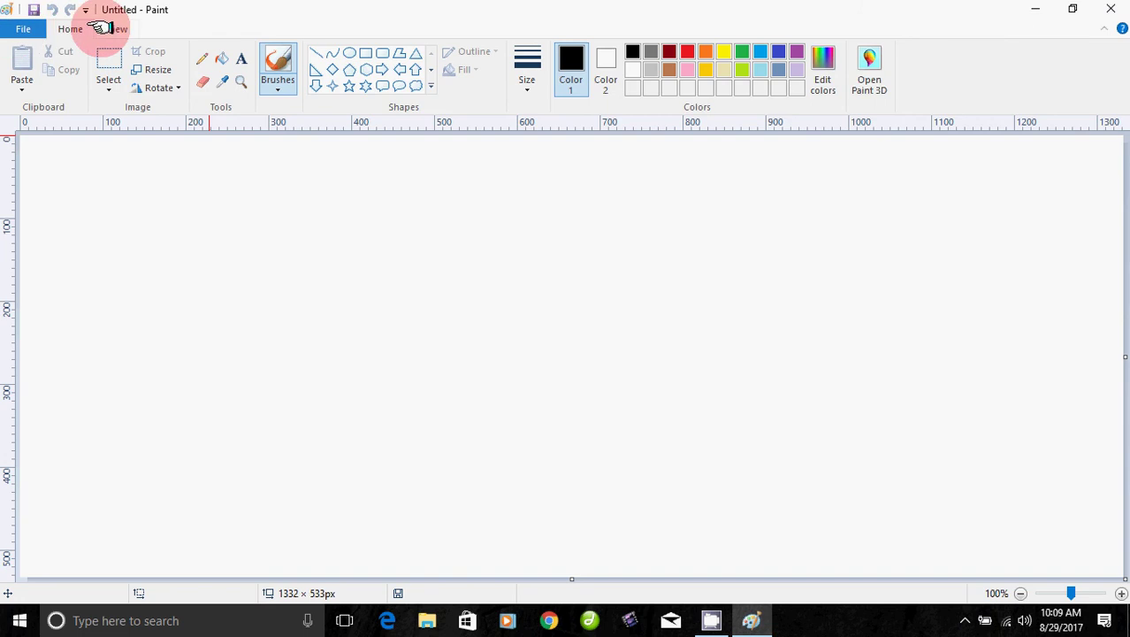
click(21, 27)
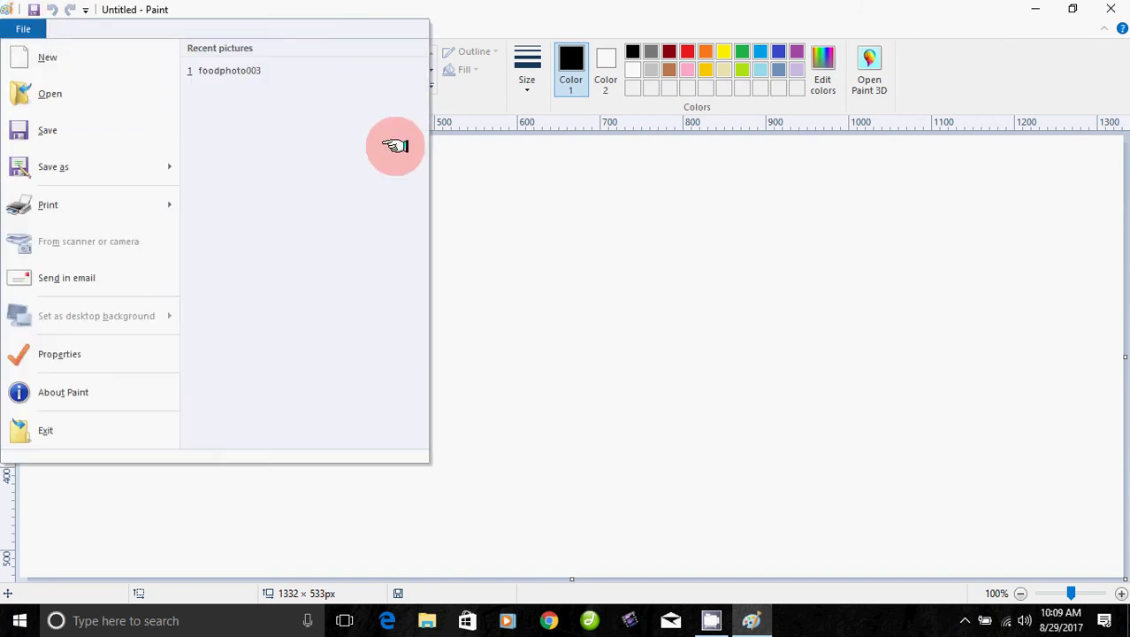
click(500, 186)
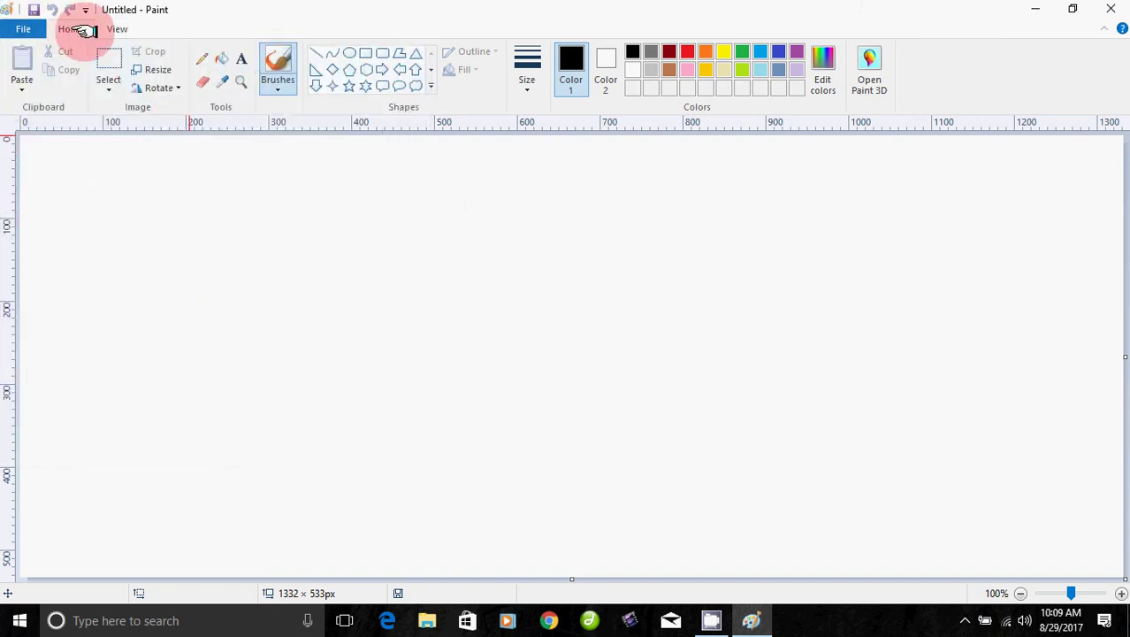
click(113, 29)
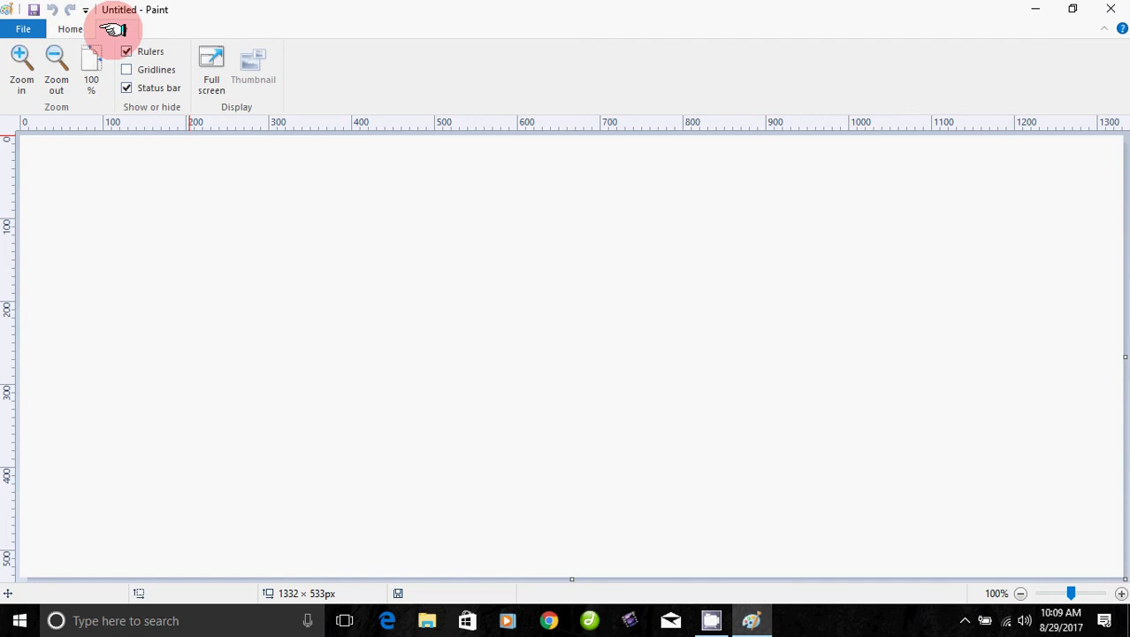
click(69, 28)
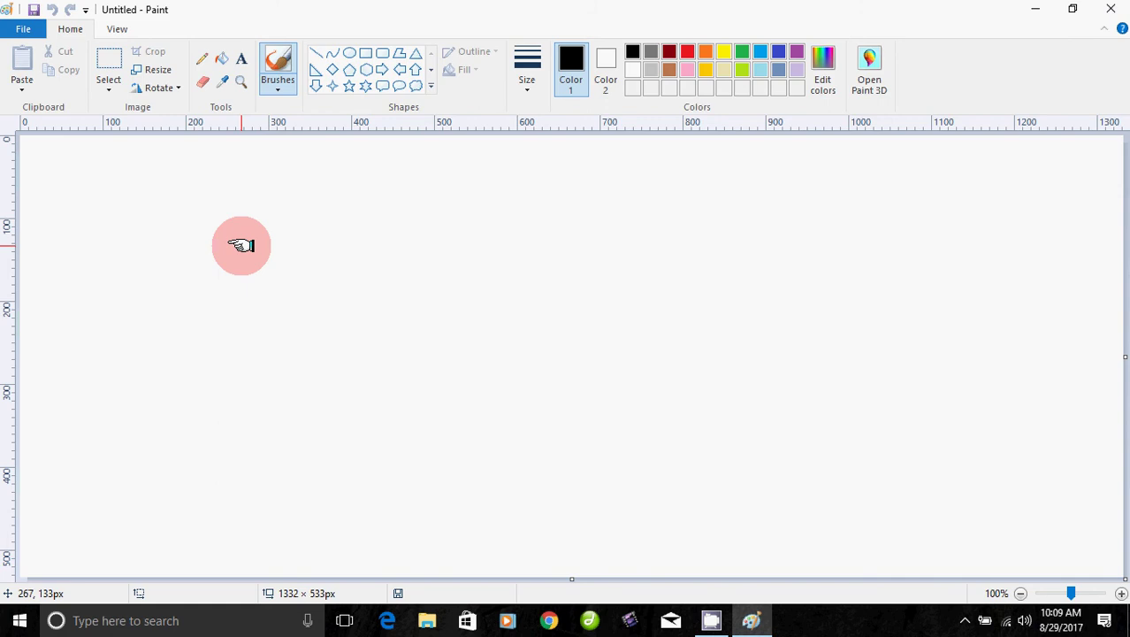
Step: Draw a jagged outline about 630 px wide with the Pencil and a wavy black Oil brush stroke on its upper right side
click(202, 58)
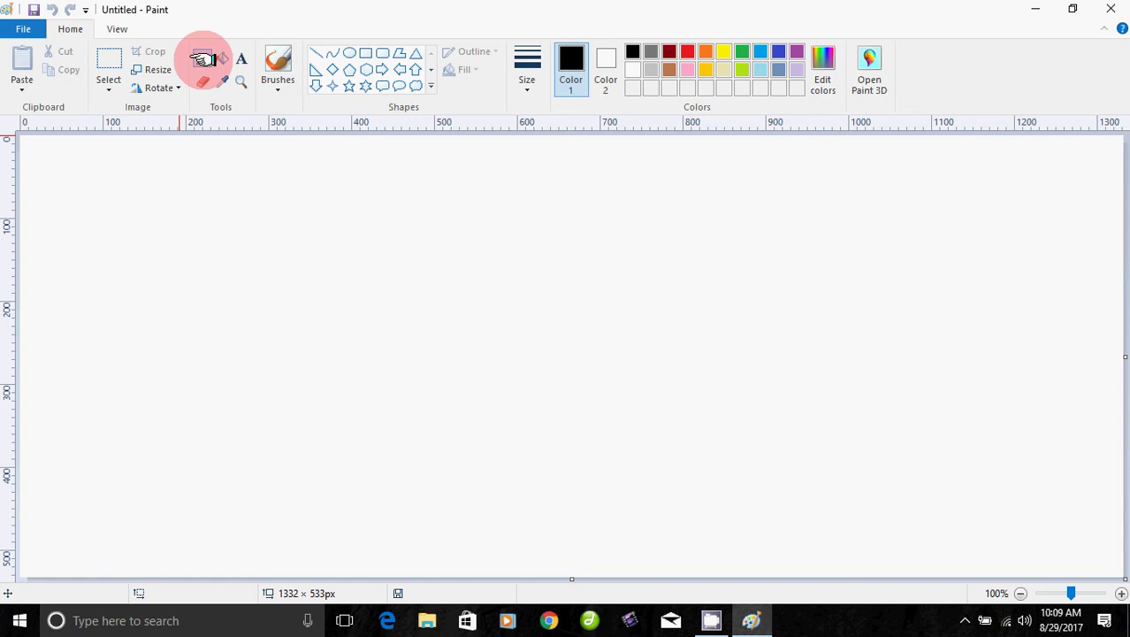
mouse_move(178, 392)
mouse_down()
mouse_move(195, 268)
mouse_move(291, 214)
mouse_move(410, 222)
mouse_move(427, 250)
mouse_move(535, 264)
mouse_move(575, 311)
mouse_move(694, 365)
mouse_move(671, 415)
mouse_move(401, 495)
mouse_move(348, 459)
mouse_move(327, 427)
mouse_move(360, 378)
mouse_move(302, 366)
mouse_move(206, 416)
mouse_move(179, 387)
mouse_up()
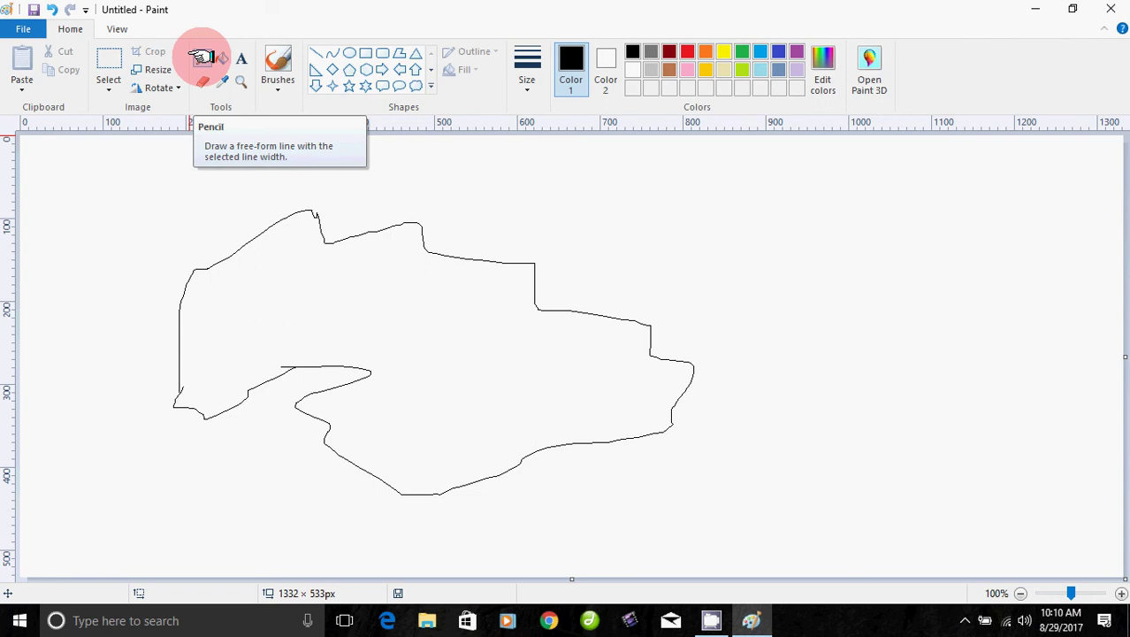
click(276, 81)
click(285, 151)
click(506, 209)
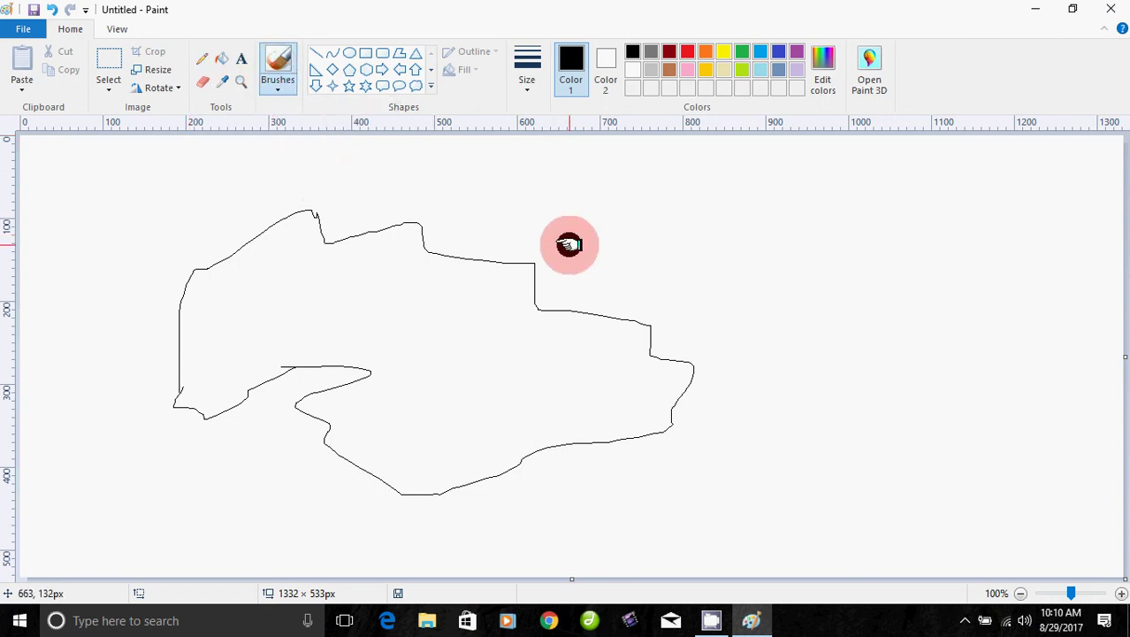
mouse_move(575, 238)
mouse_down()
mouse_move(748, 318)
mouse_move(933, 353)
mouse_up()
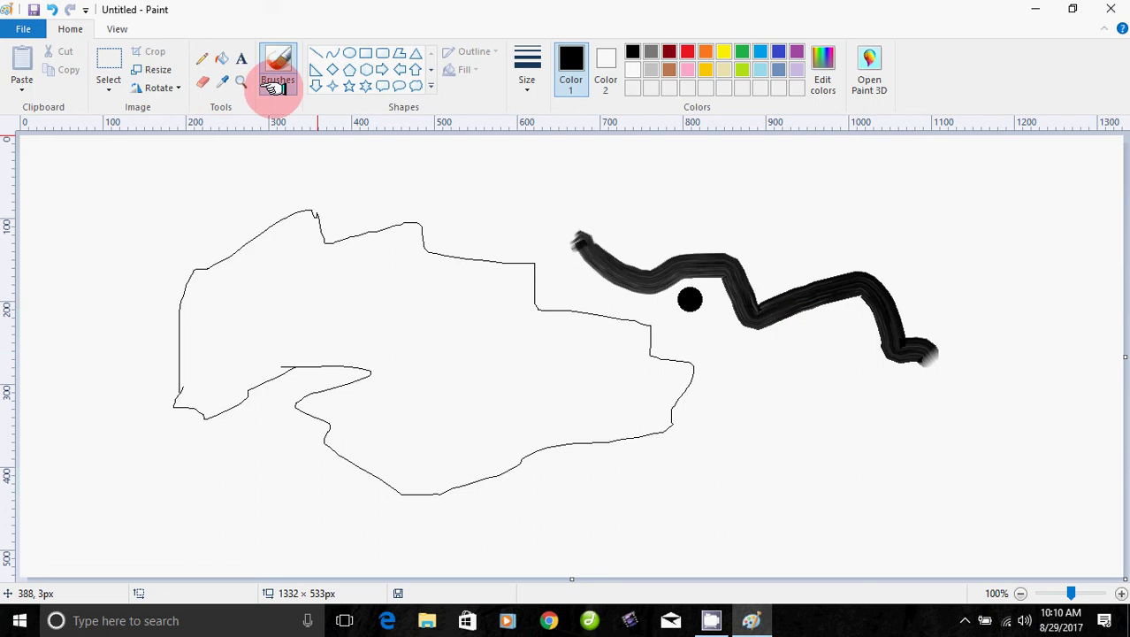
Step: Paint a thin black line beside the outline's left edge with the basic Brush and thick winding strokes across the outline with the Marker
click(202, 58)
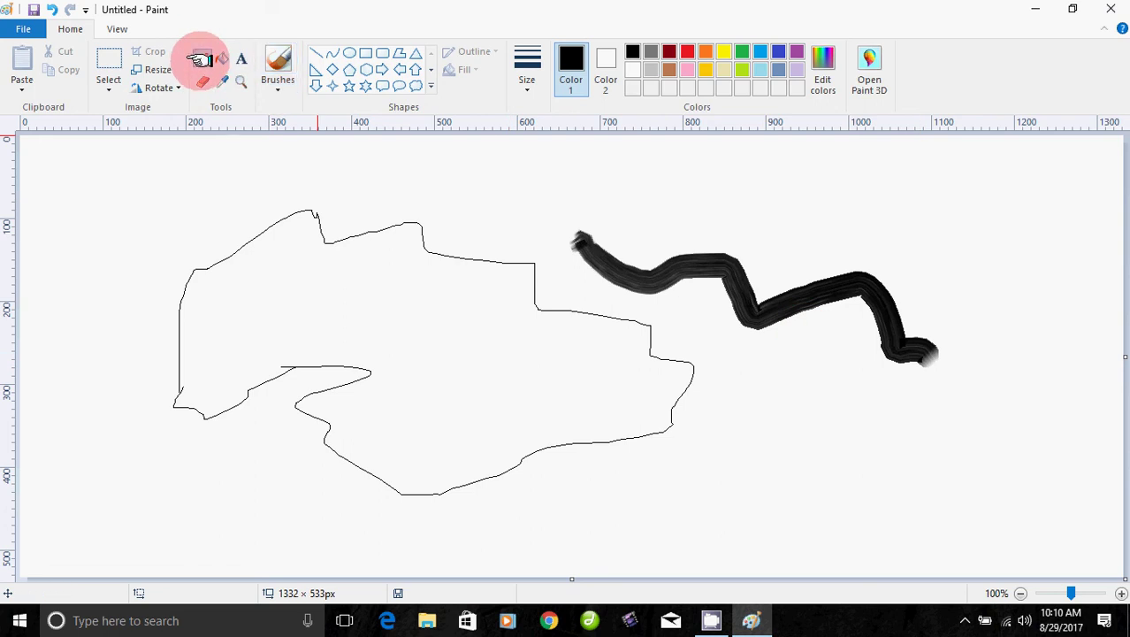
click(270, 79)
click(272, 110)
mouse_move(184, 191)
mouse_down()
mouse_move(150, 237)
mouse_move(131, 463)
mouse_up()
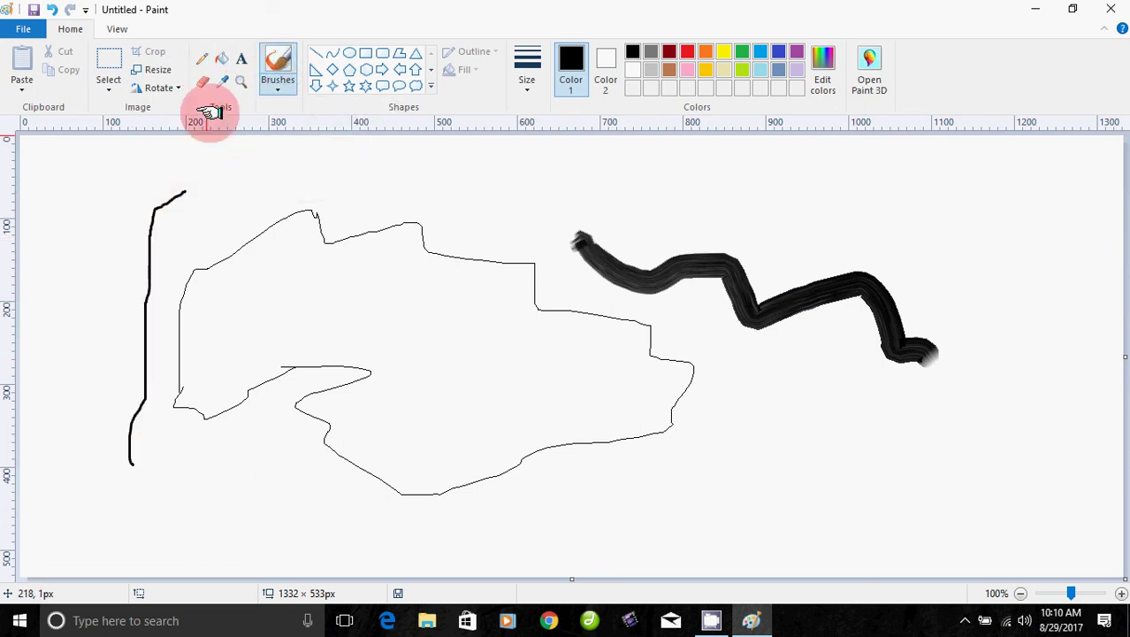
click(279, 84)
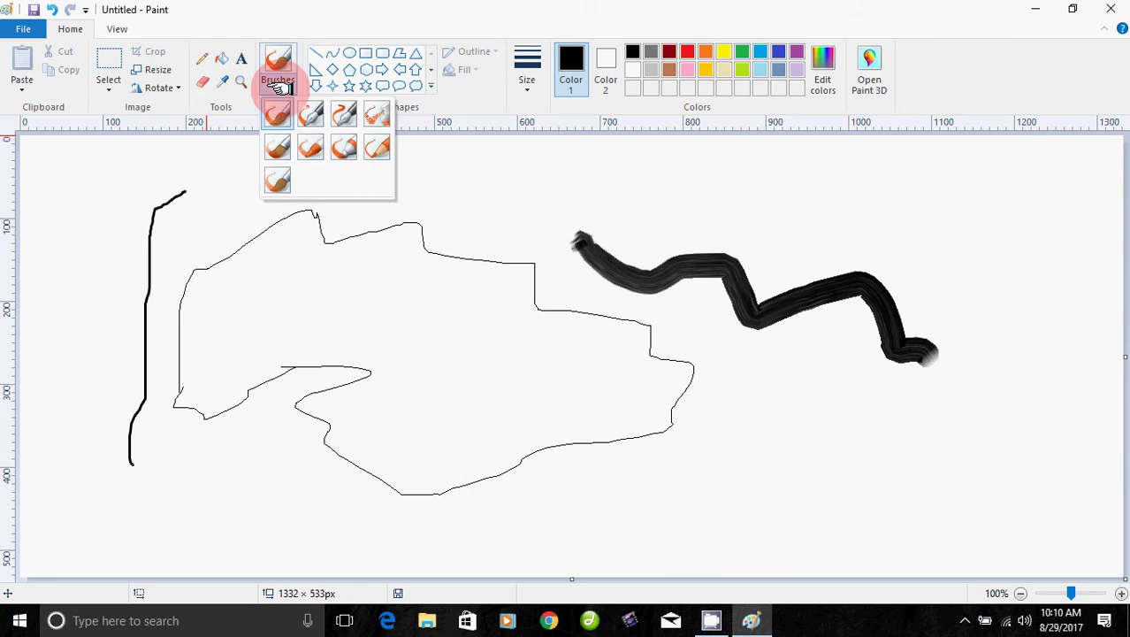
click(344, 147)
mouse_move(362, 164)
mouse_down()
mouse_move(387, 177)
mouse_move(401, 343)
mouse_move(471, 416)
mouse_move(455, 399)
mouse_move(739, 333)
mouse_move(840, 407)
mouse_move(825, 400)
mouse_up()
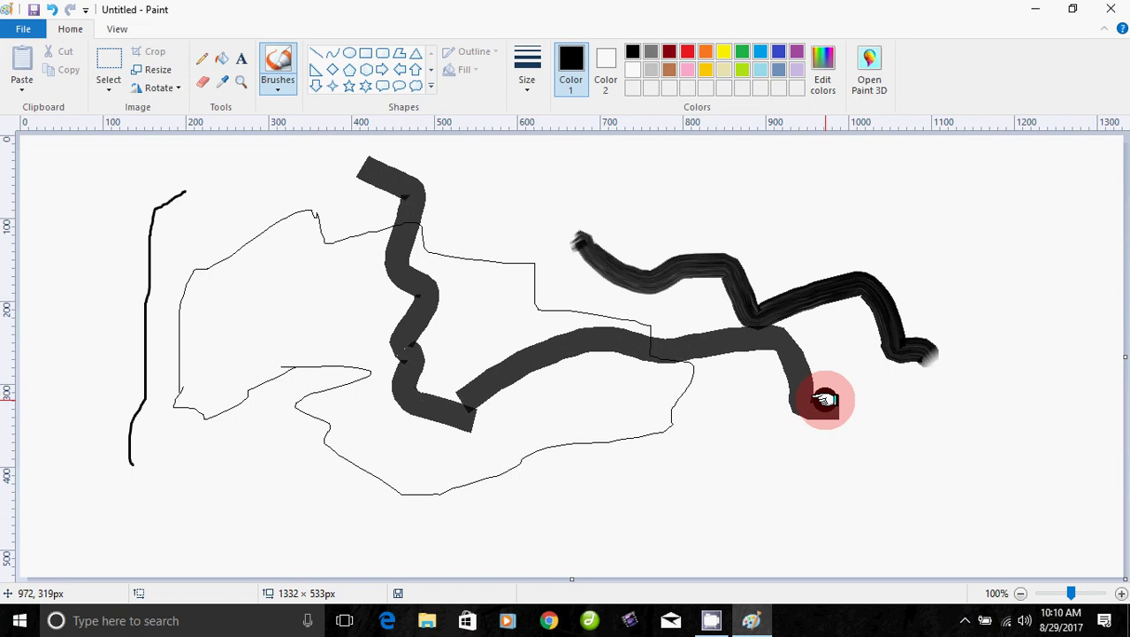
Step: Clear everything from the canvas, undoing the first deletion and deleting all the strokes again
key(ctrl+a)
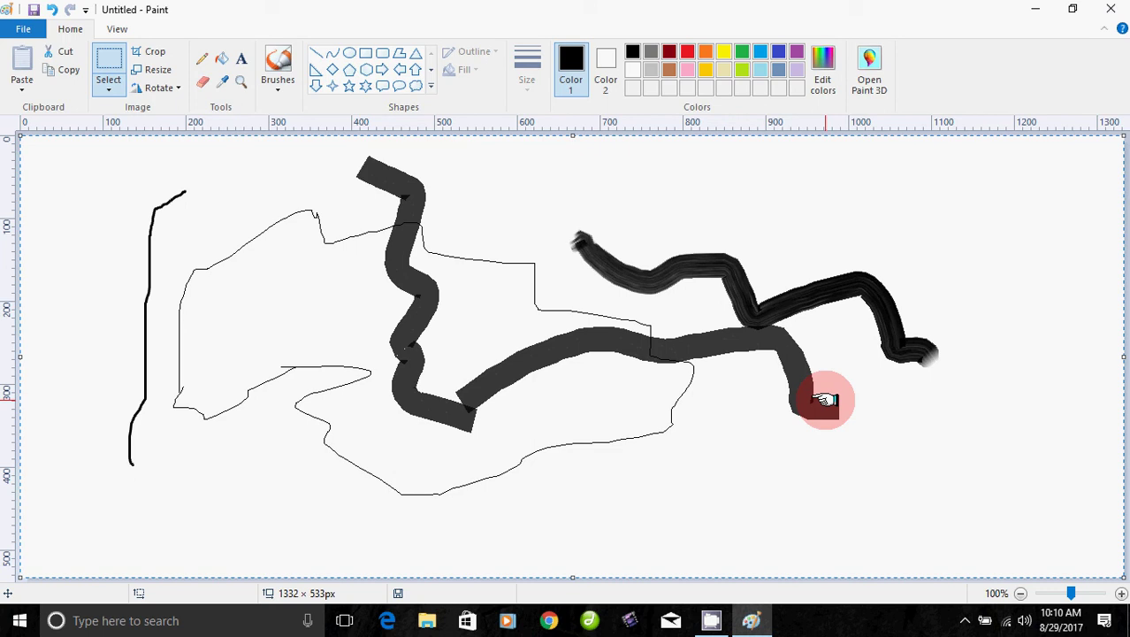
key(Delete)
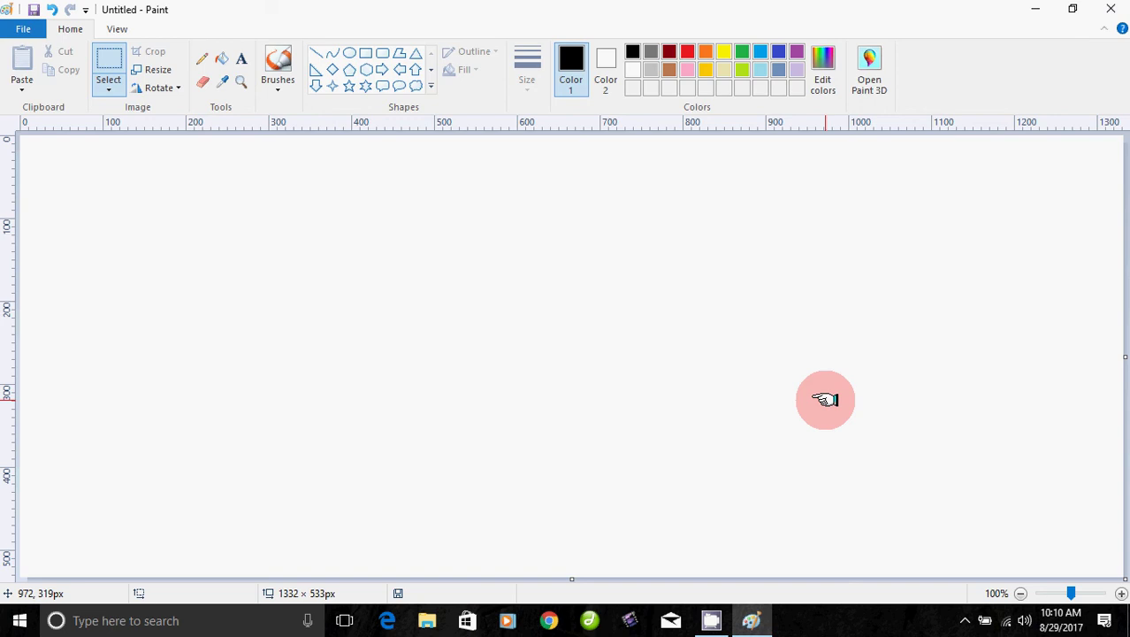
key(ctrl+z)
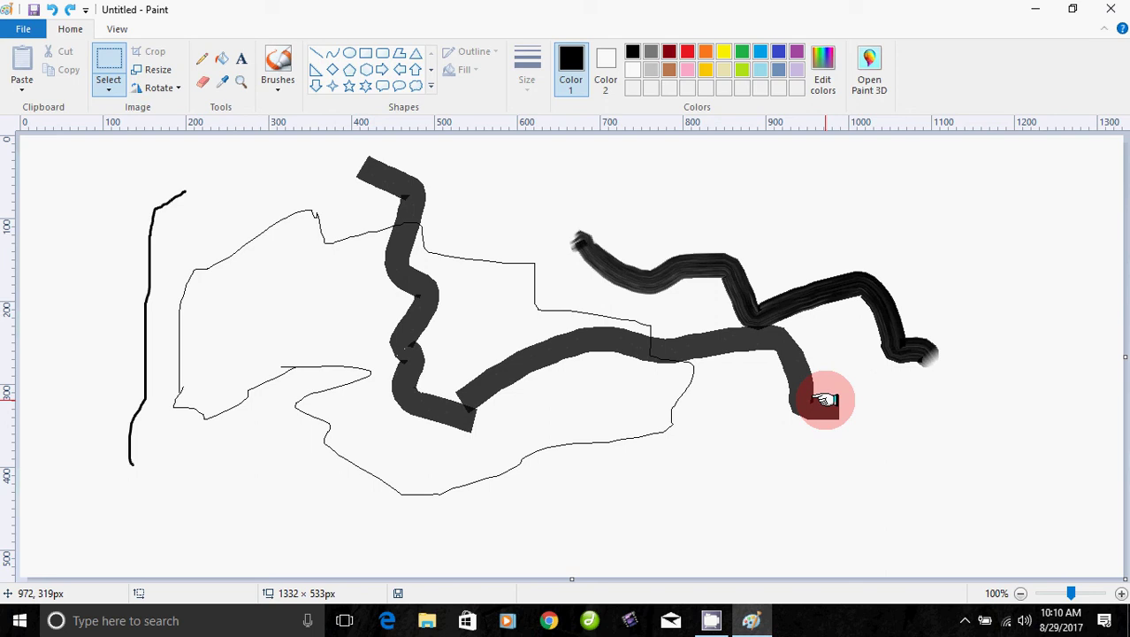
key(ctrl+a)
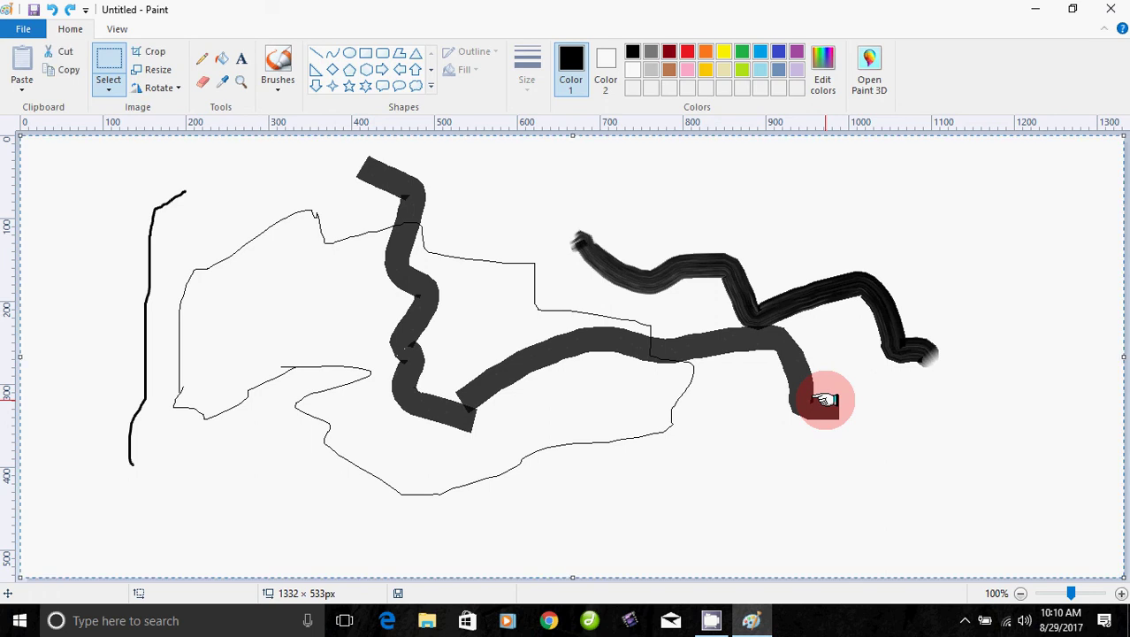
key(Delete)
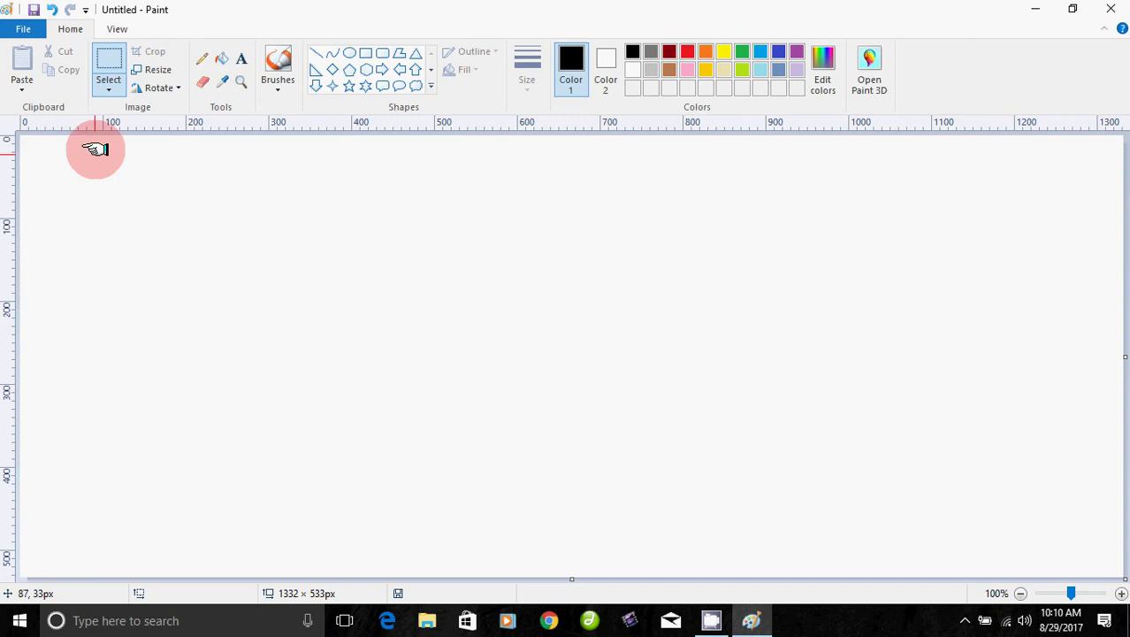
Step: Draw two closed Pencil outlines in black: a jagged one about 450 px wide and, to its right, a roundish one about 340 px across
click(199, 60)
mouse_move(220, 280)
mouse_down()
mouse_move(423, 237)
mouse_move(444, 271)
mouse_move(518, 306)
mouse_move(509, 374)
mouse_move(379, 452)
mouse_move(255, 412)
mouse_move(197, 328)
mouse_move(227, 354)
mouse_move(346, 319)
mouse_move(255, 278)
mouse_move(217, 281)
mouse_up()
drag(171, 285, 228, 363)
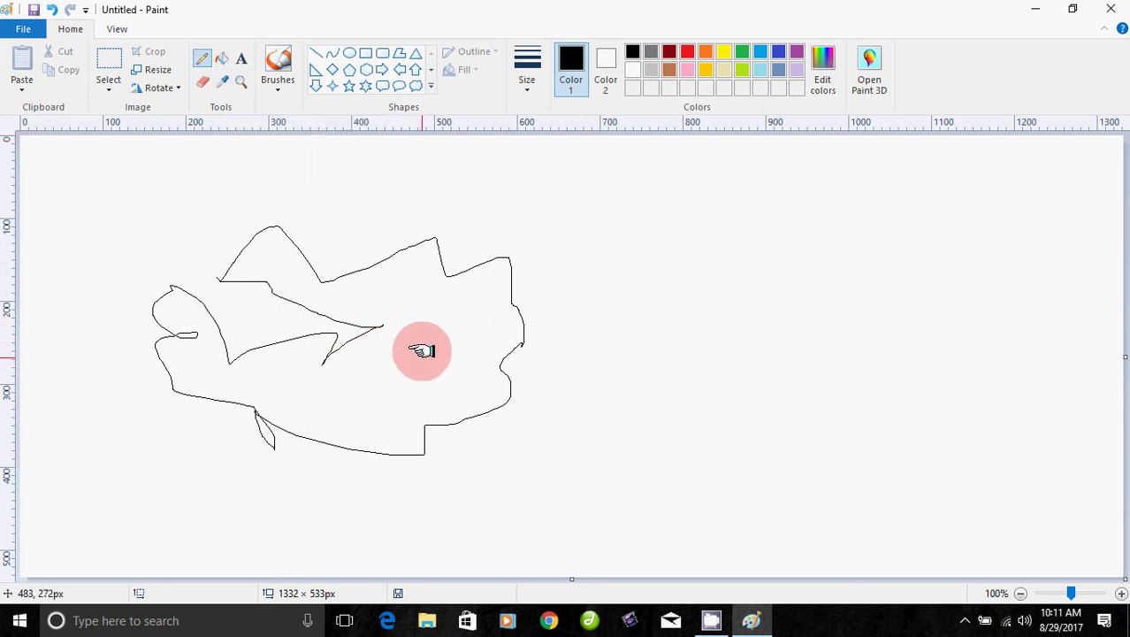
mouse_move(773, 221)
mouse_down()
mouse_move(613, 246)
mouse_move(585, 326)
mouse_move(673, 475)
mouse_move(810, 471)
mouse_move(868, 386)
mouse_move(867, 328)
mouse_move(771, 220)
mouse_up()
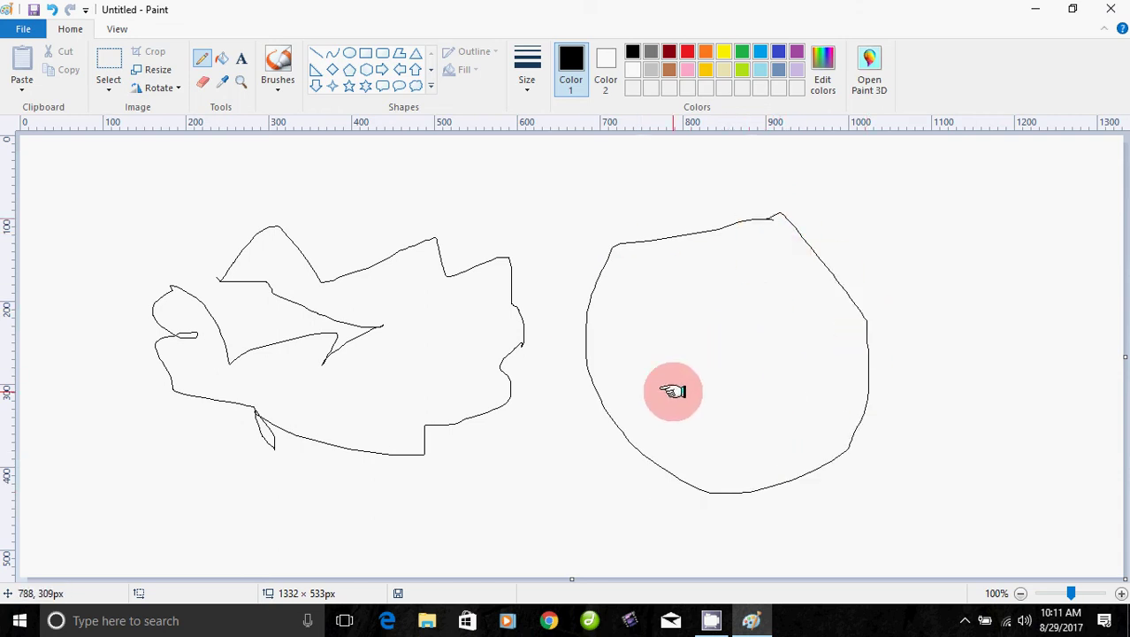
Step: Fill both outlined shapes with yellow, and refill the jagged shape with red
click(224, 58)
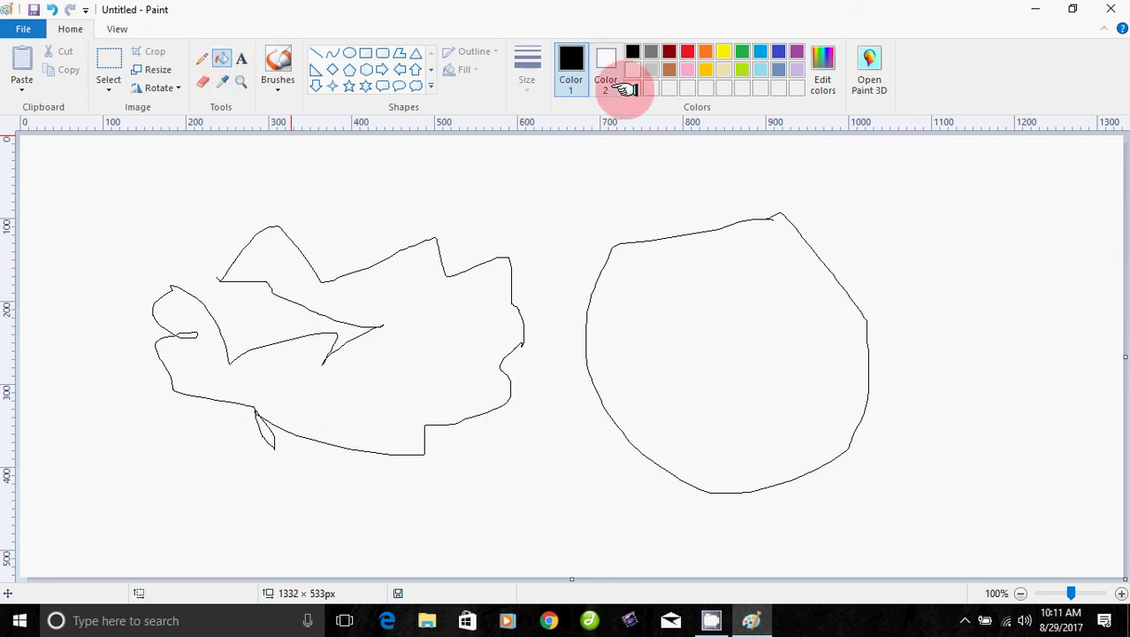
click(723, 52)
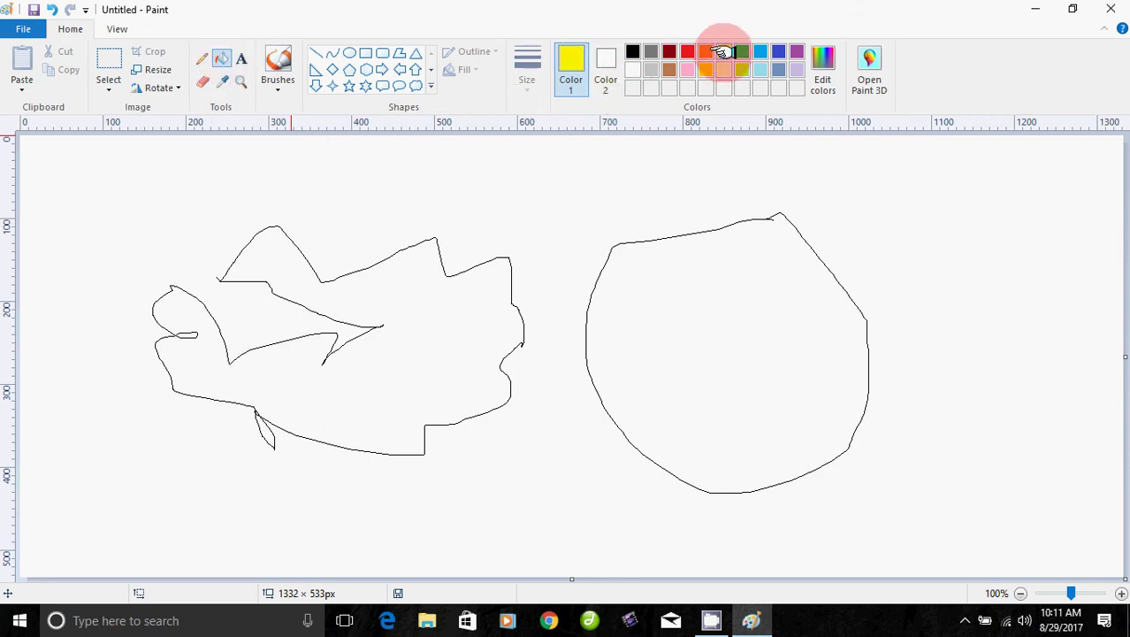
click(742, 319)
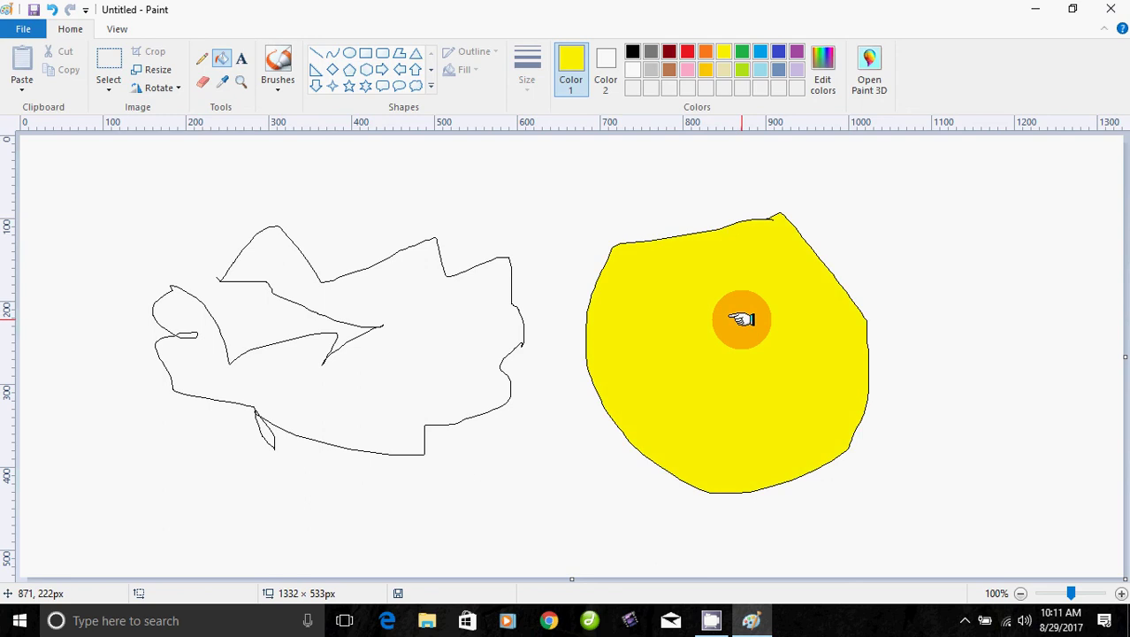
click(475, 335)
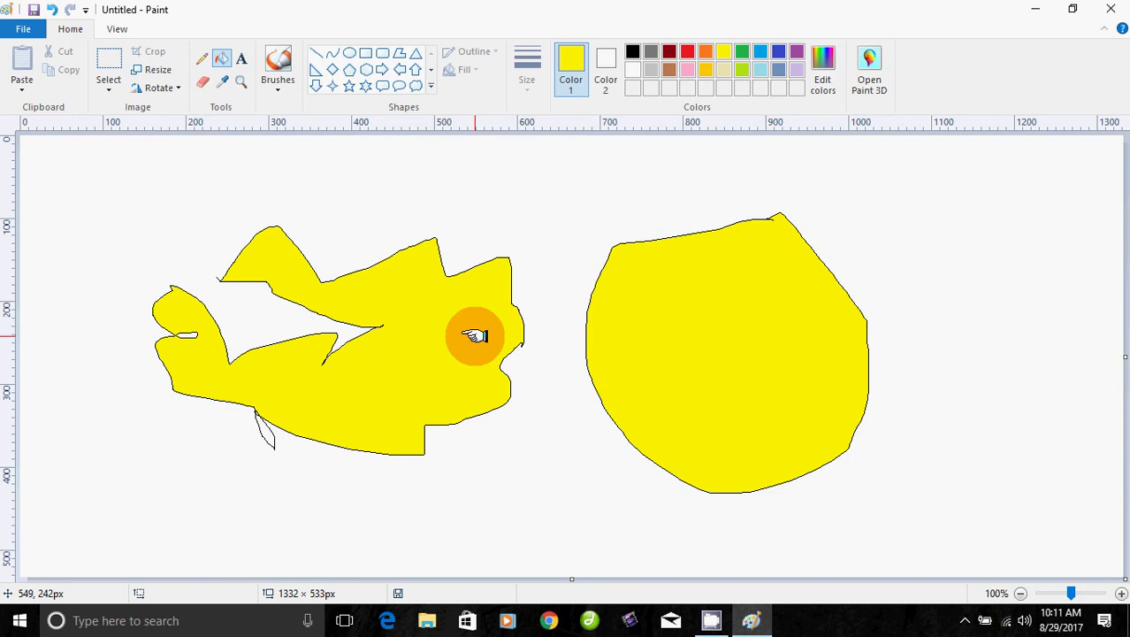
click(687, 51)
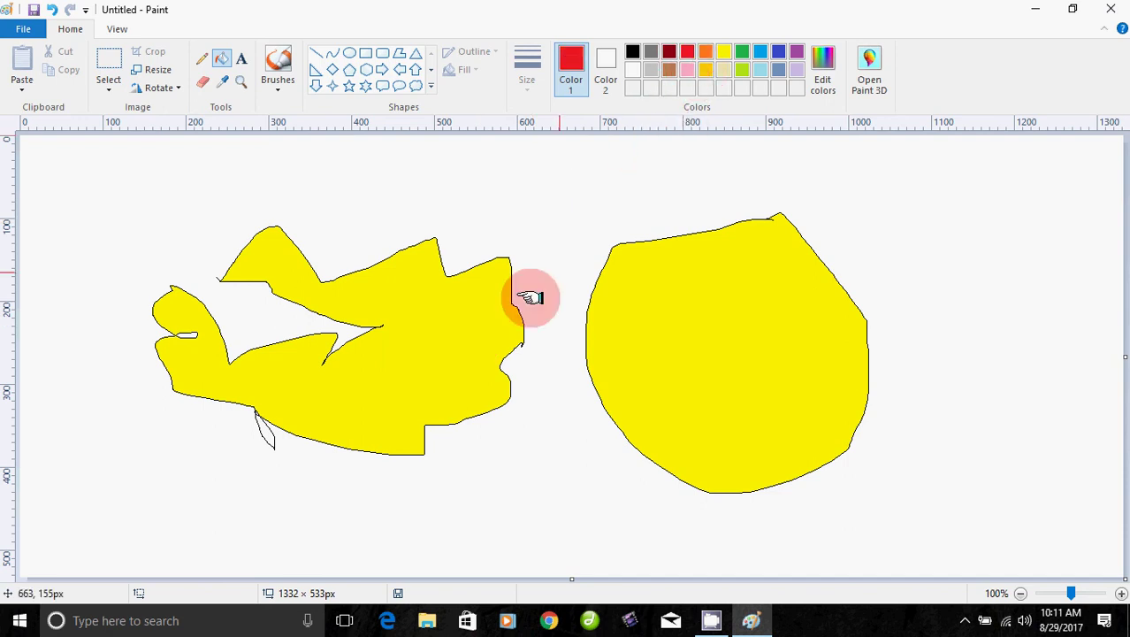
click(419, 346)
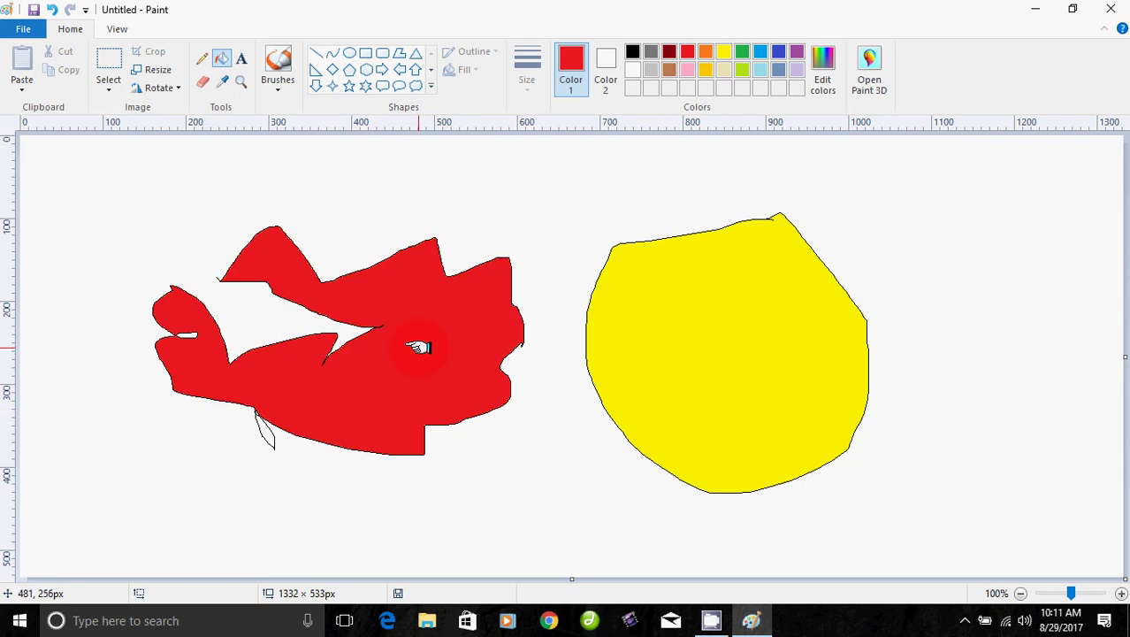
Step: Fill the background and the round yellow shape with red, and clear the whole canvas
click(137, 206)
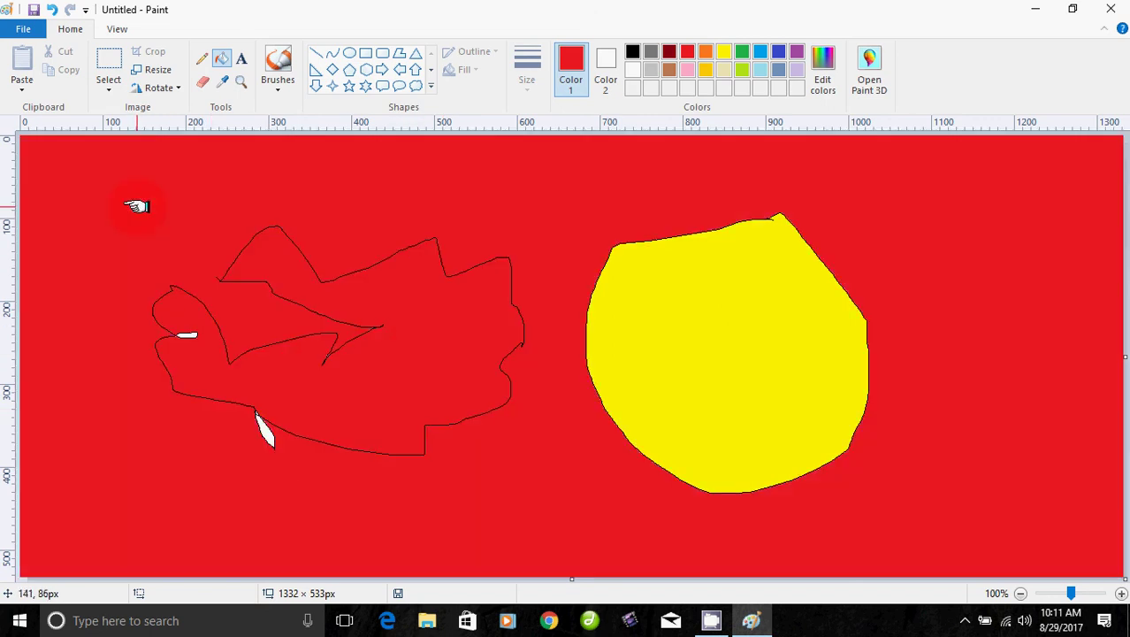
click(696, 308)
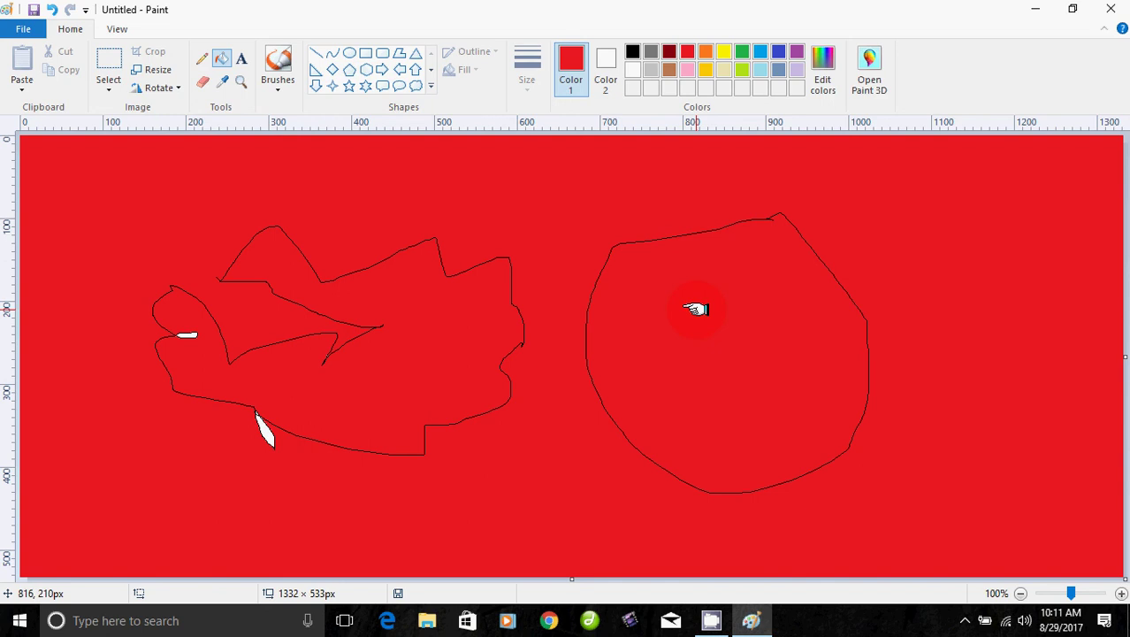
key(ctrl+a)
key(Delete)
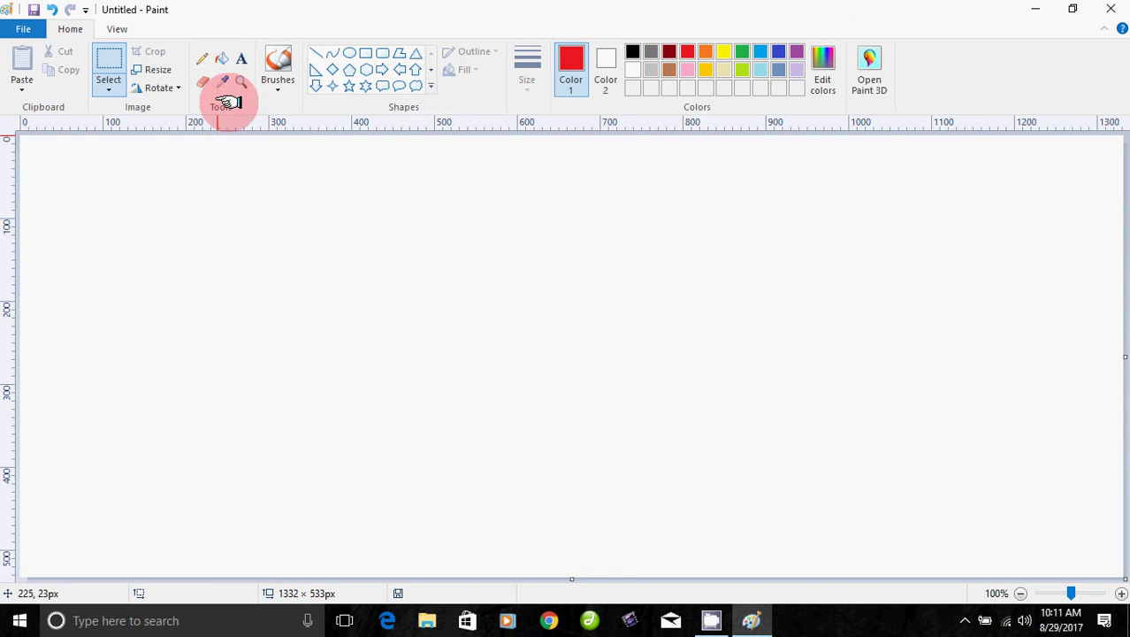
Step: Place the red Calibri 48 text "Welcome All Student" on the canvas in a text box about 593 × 126 px
click(241, 58)
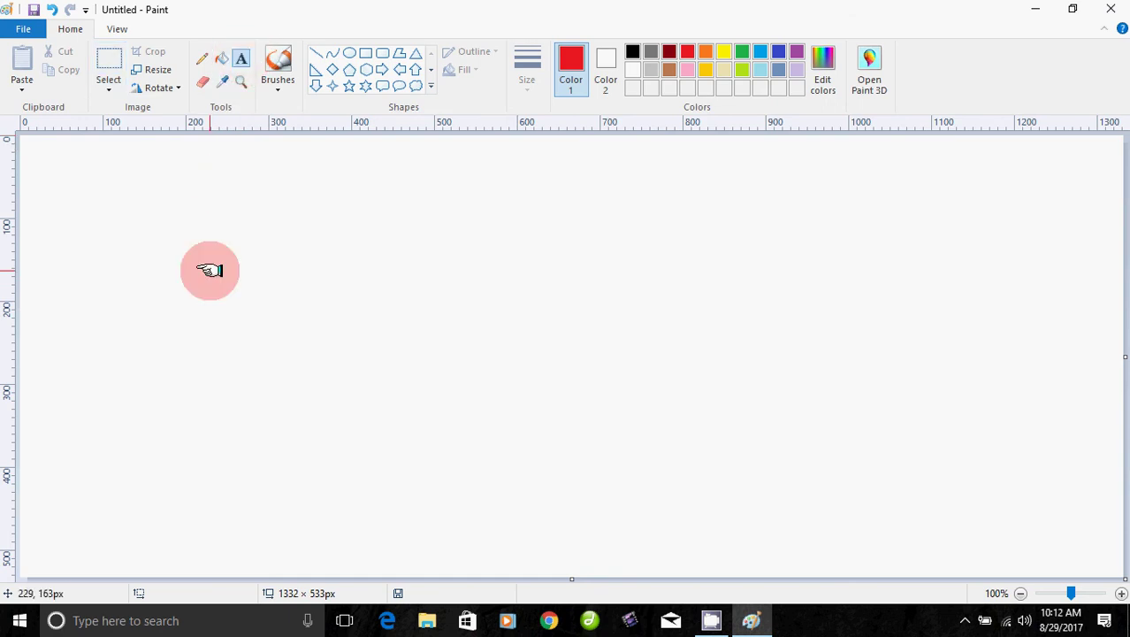
drag(210, 269, 700, 374)
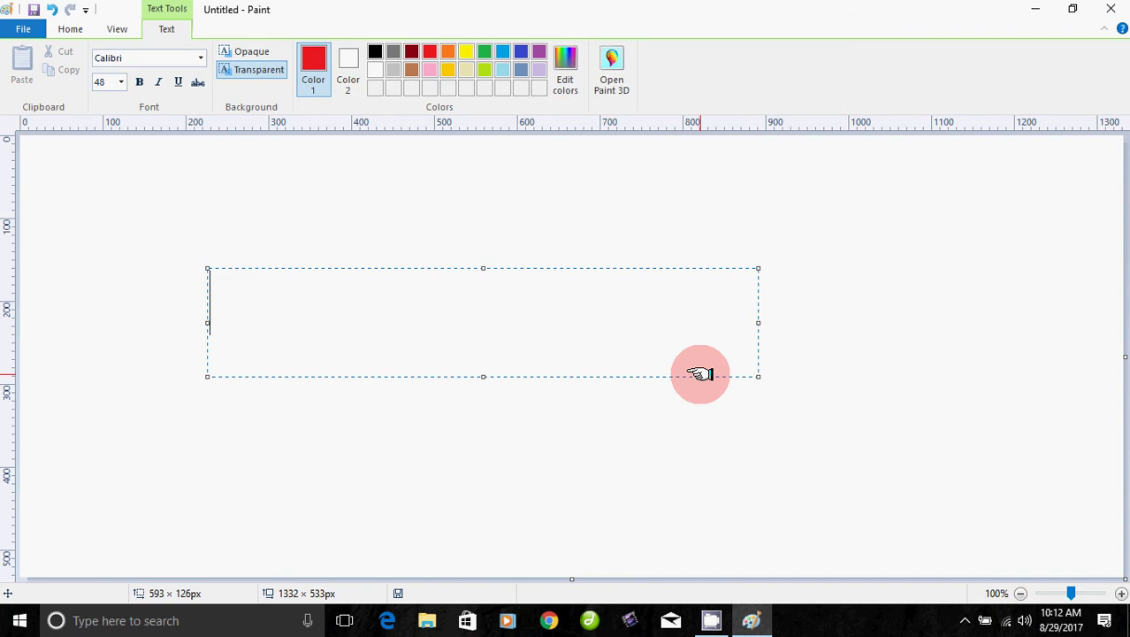
text(Welcome)
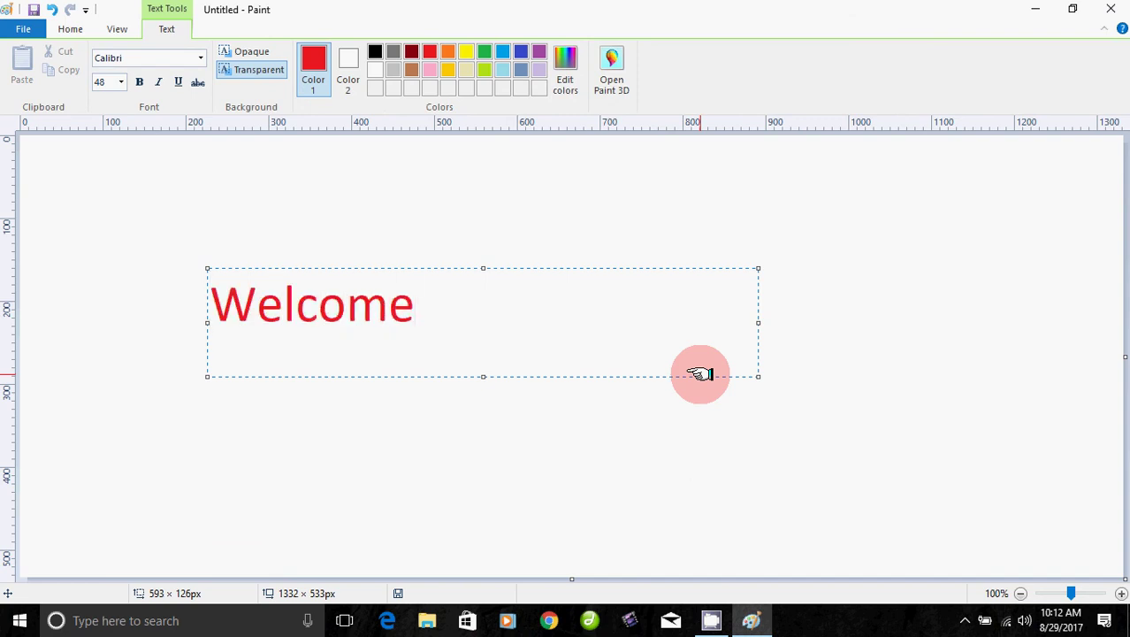
text(s)
key(BackSpace)
key(BackSpace)
text(All S)
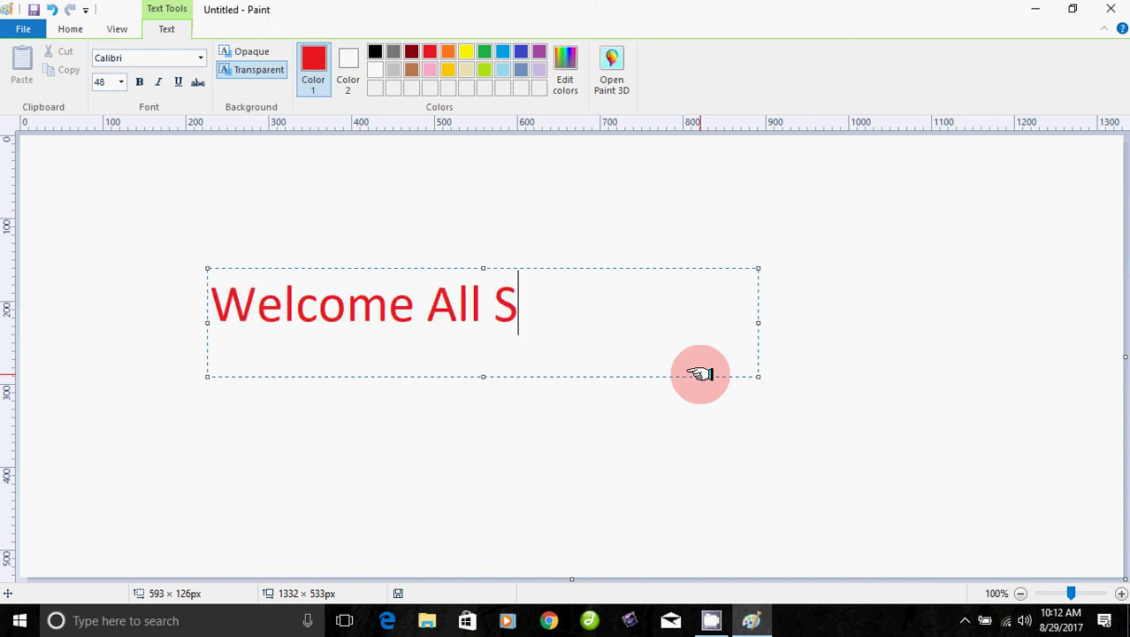
text(tudent)
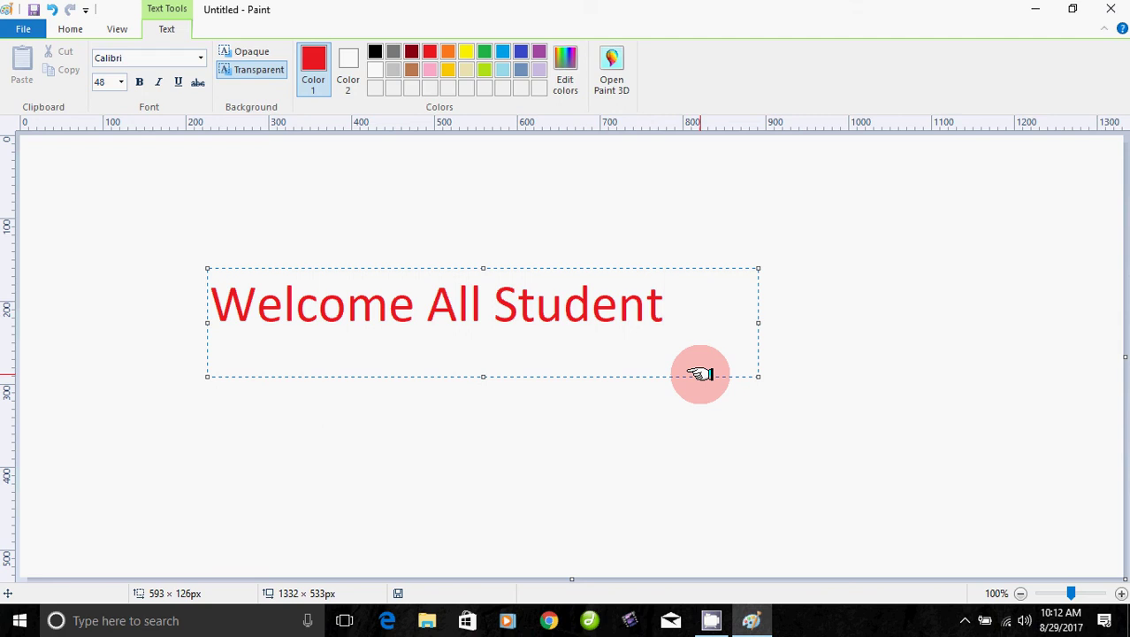
click(658, 528)
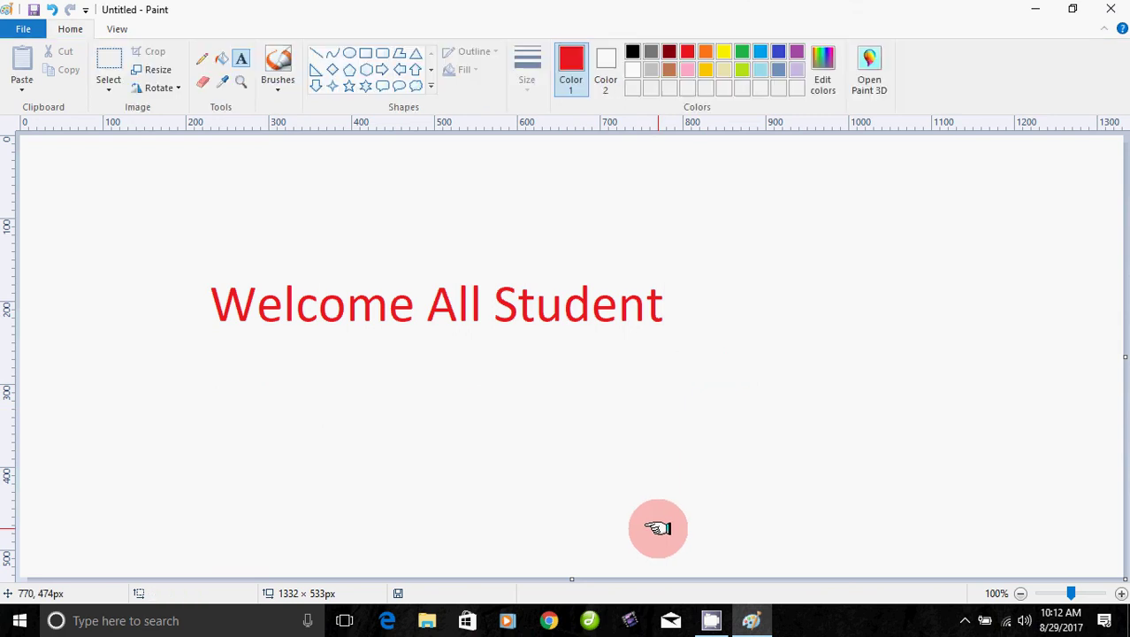
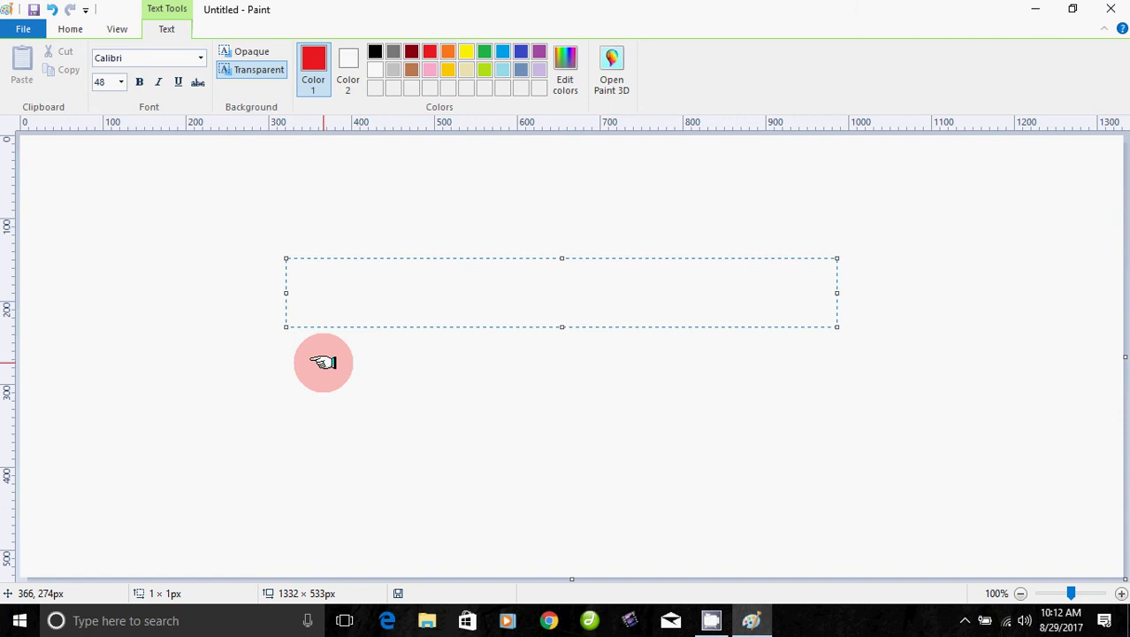
Step: Write "nice to meet all" in red in the empty text box and place it on the canvas
text(nice to meet all)
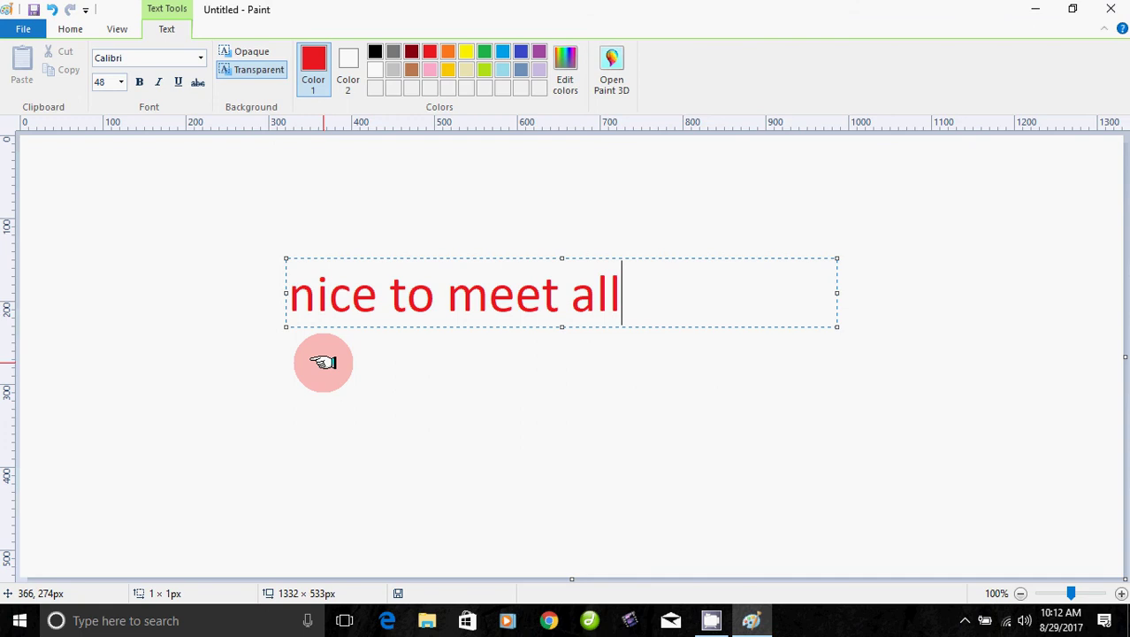
click(331, 424)
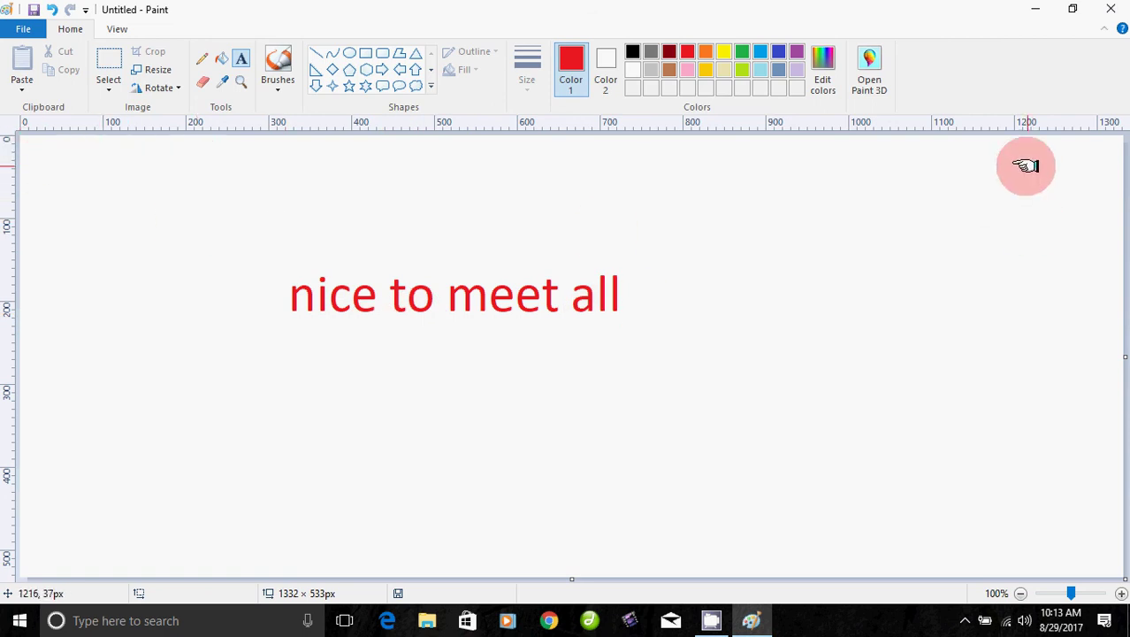
Step: Select the "nice to meet all" text with a rectangular selection about 428 × 86 px, shift it slightly down and right, and delete it
click(108, 85)
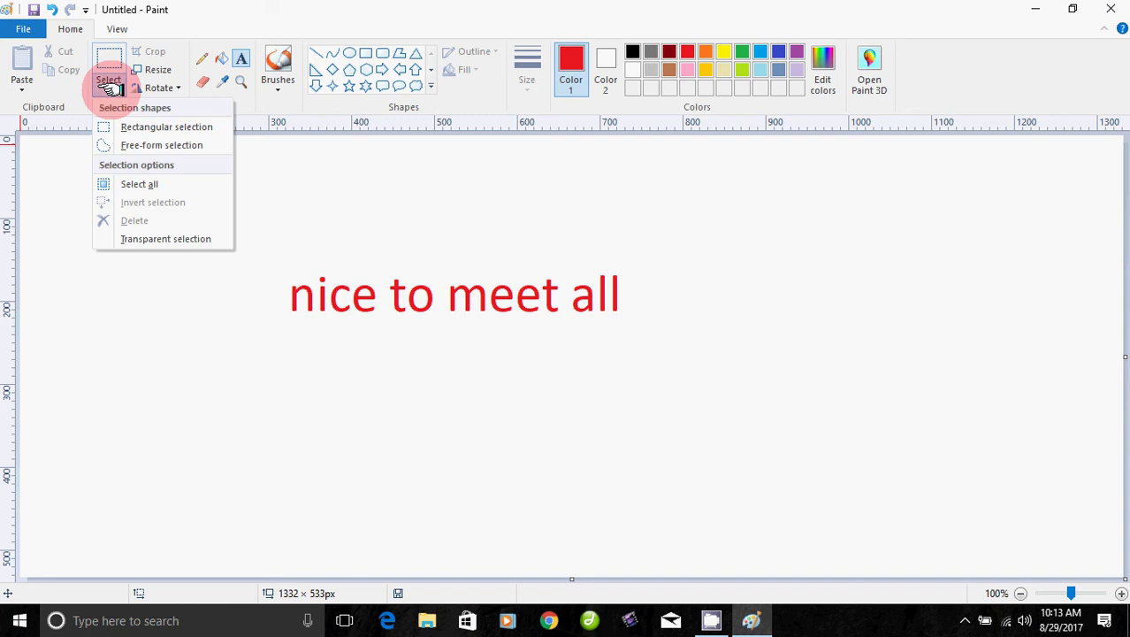
click(166, 129)
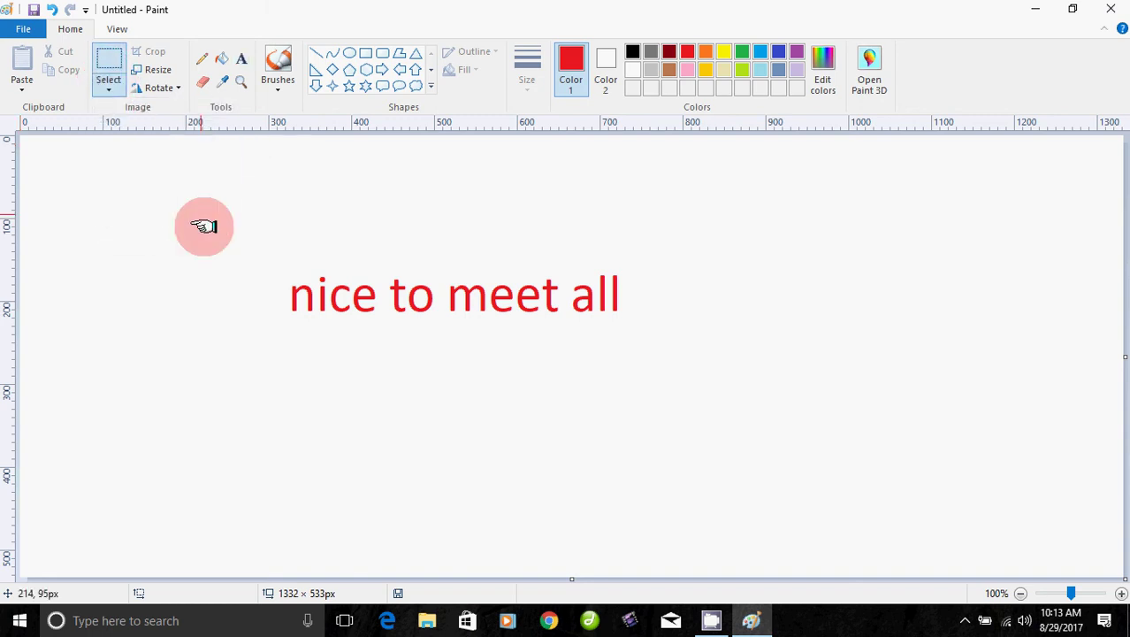
drag(275, 264, 629, 336)
key(Escape)
drag(392, 292, 433, 311)
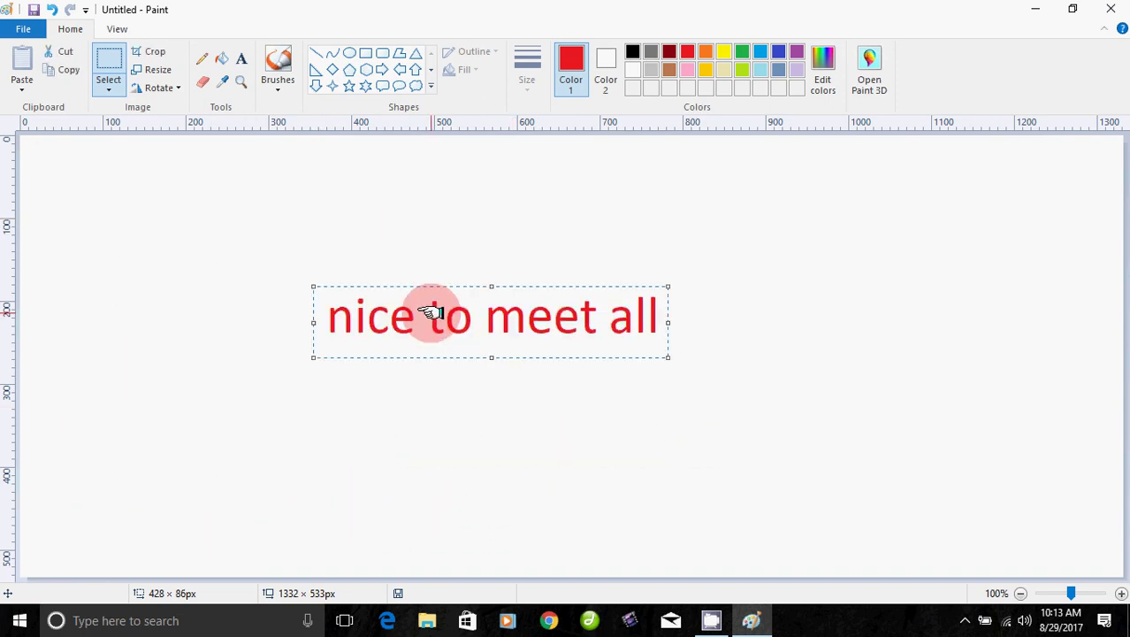
key(Delete)
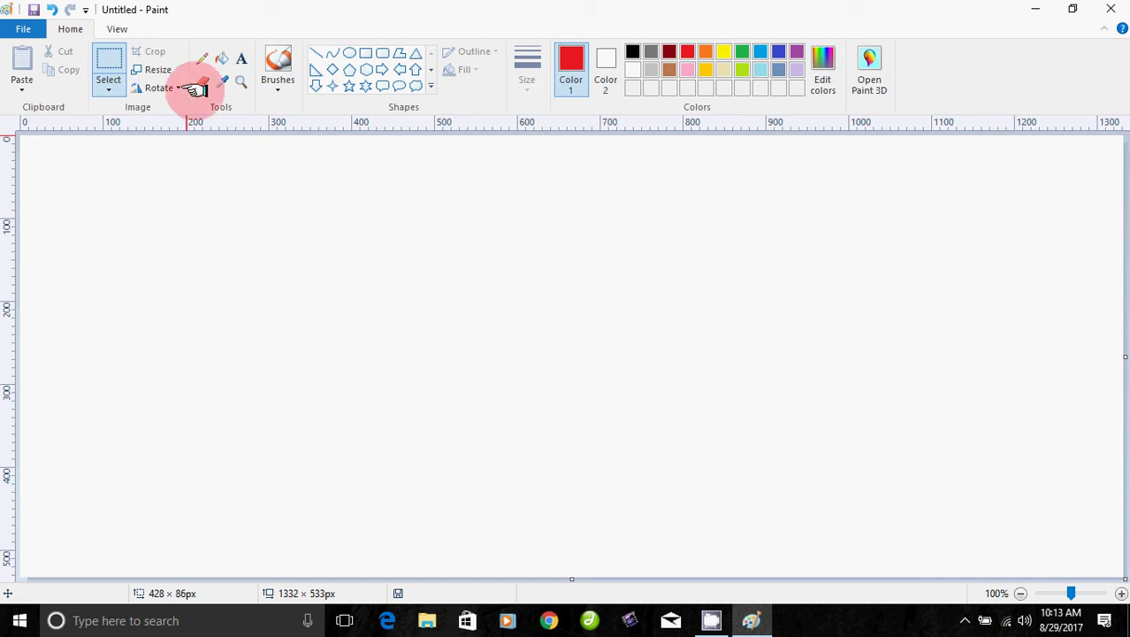
Step: Draw three freehand Pencil outlines: red about 240 px wide, yellow about 360 px wide, and purple about 105 px wide between them
click(201, 58)
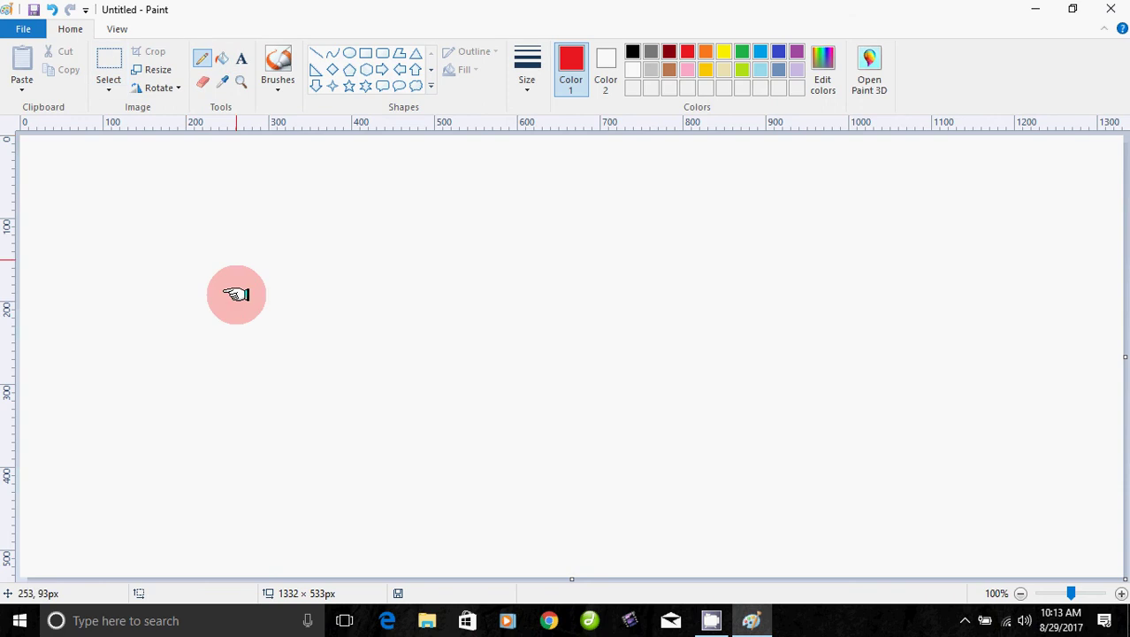
mouse_move(237, 316)
mouse_down()
mouse_move(243, 268)
mouse_move(283, 214)
mouse_move(308, 265)
mouse_up()
mouse_move(312, 313)
mouse_down()
mouse_move(304, 343)
mouse_move(367, 310)
mouse_move(379, 388)
mouse_move(327, 430)
mouse_move(254, 402)
mouse_move(249, 316)
mouse_up()
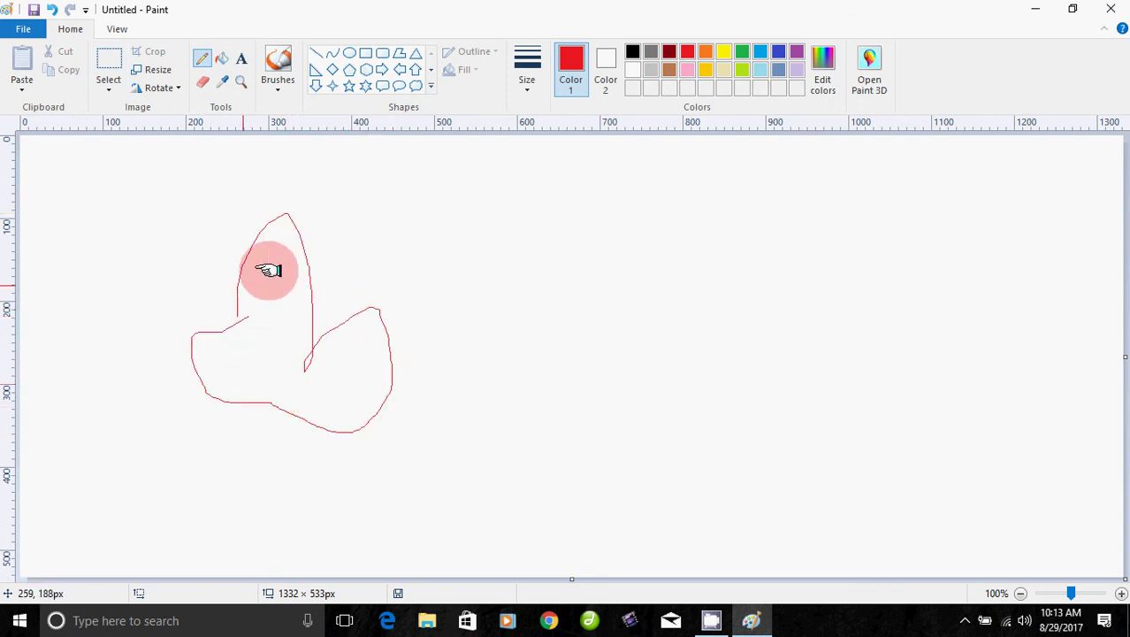
click(724, 51)
mouse_move(613, 330)
mouse_down()
mouse_move(713, 217)
mouse_move(753, 299)
mouse_move(835, 302)
mouse_move(780, 439)
mouse_move(543, 382)
mouse_up()
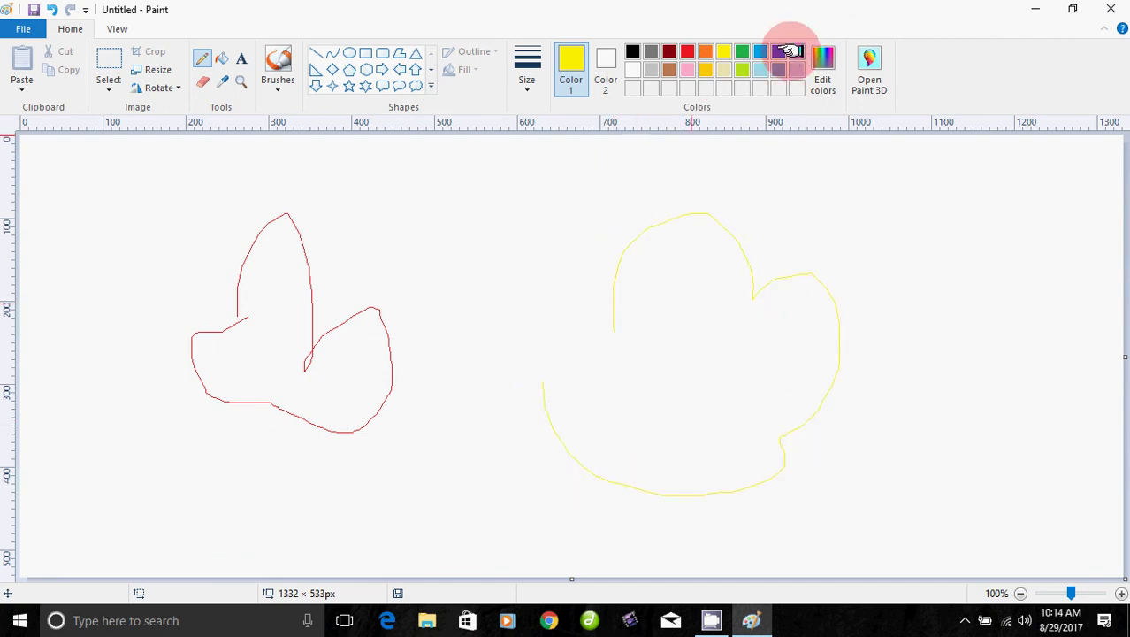
mouse_move(487, 235)
mouse_down()
mouse_move(534, 211)
mouse_move(534, 297)
mouse_move(454, 267)
mouse_move(487, 232)
mouse_up()
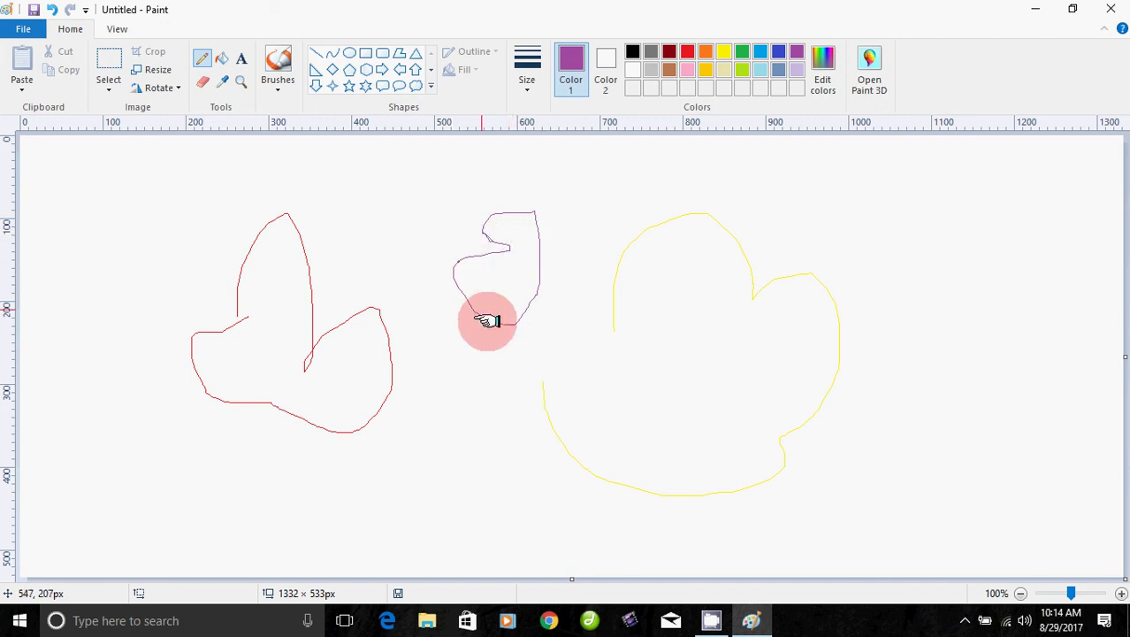
Step: Erase the small purple outline between the red and yellow ones with the Eraser
click(202, 81)
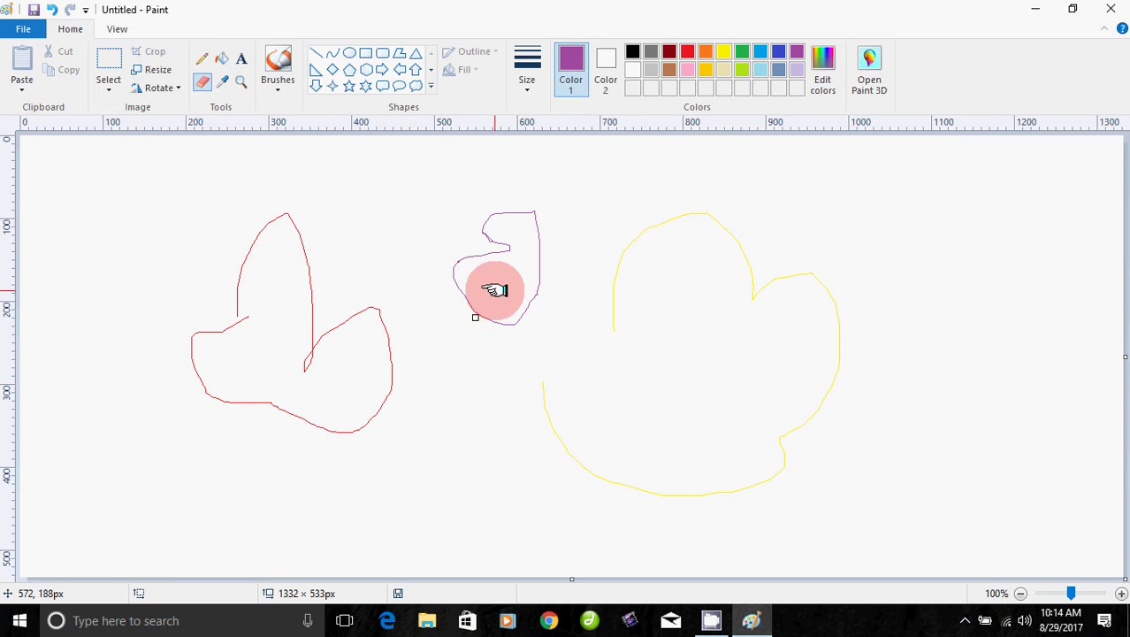
mouse_move(495, 290)
mouse_down()
mouse_move(484, 311)
mouse_move(457, 281)
mouse_move(460, 264)
mouse_move(500, 253)
mouse_move(492, 217)
mouse_move(527, 215)
mouse_move(540, 242)
mouse_move(537, 297)
mouse_move(514, 322)
mouse_move(480, 321)
mouse_move(485, 312)
mouse_move(501, 332)
mouse_move(509, 309)
mouse_up()
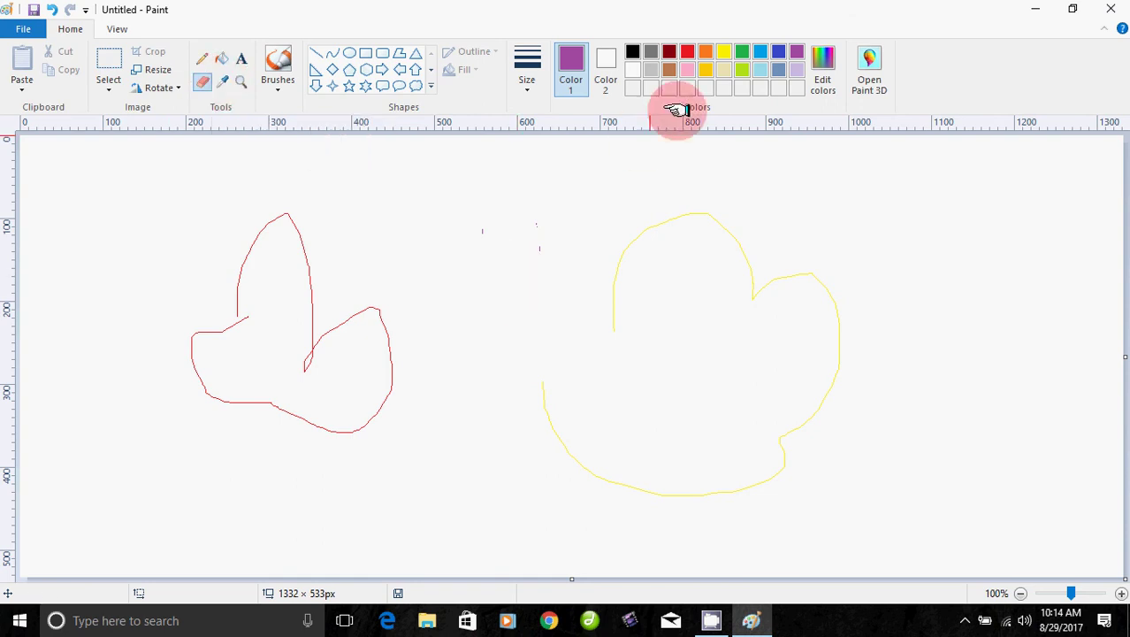
Step: Apply a pink fill inside the open red outline, and clear the whole canvas
click(688, 70)
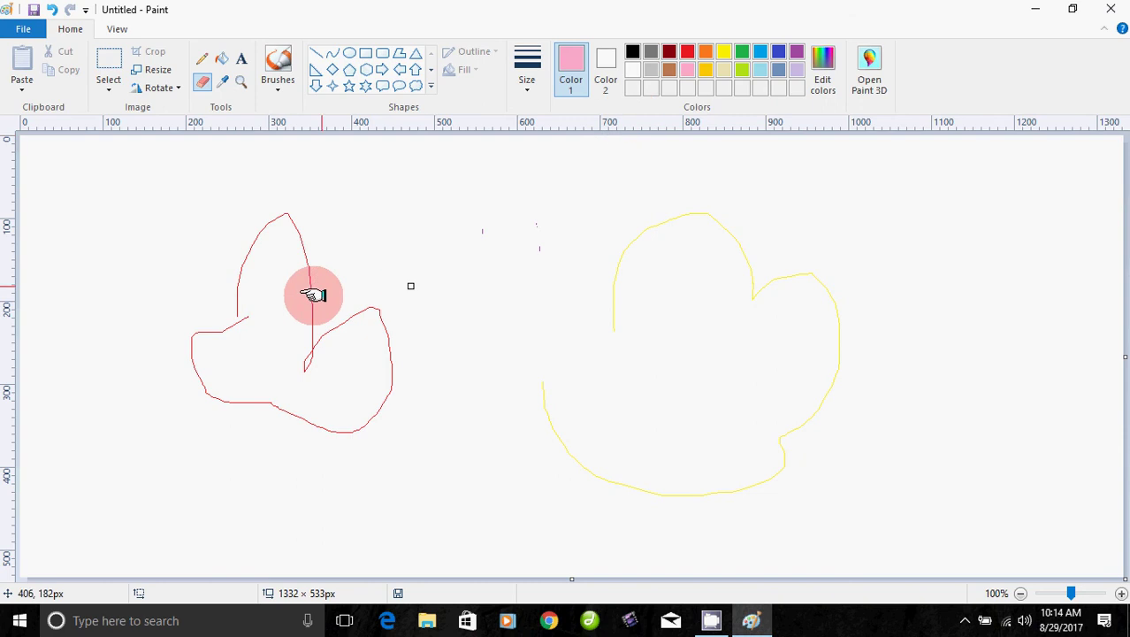
click(221, 58)
click(273, 280)
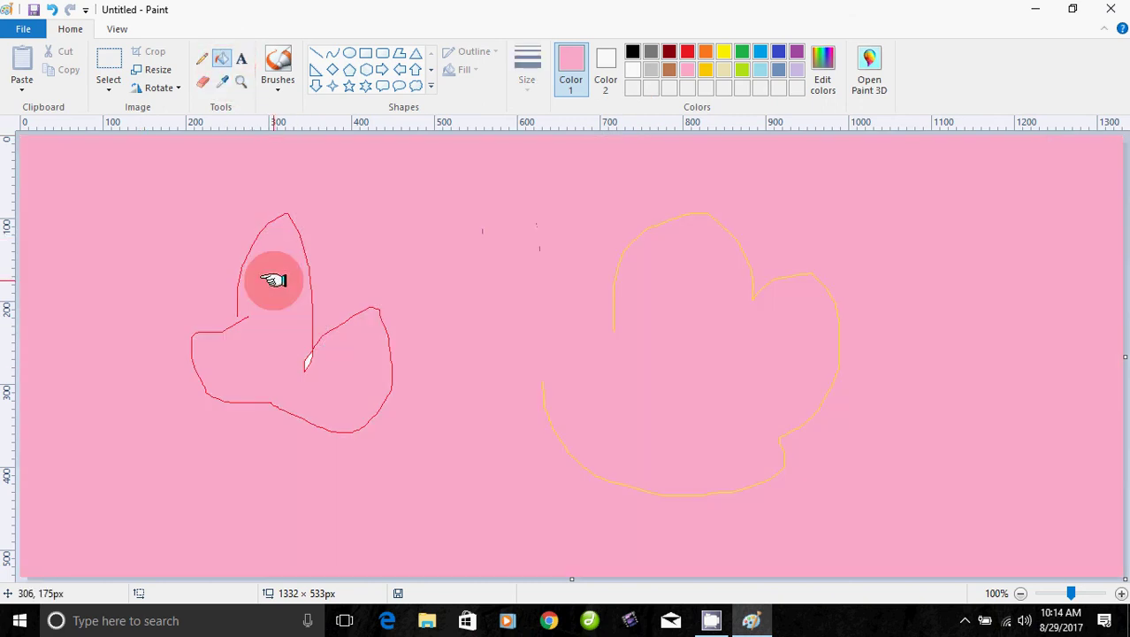
key(ctrl+a)
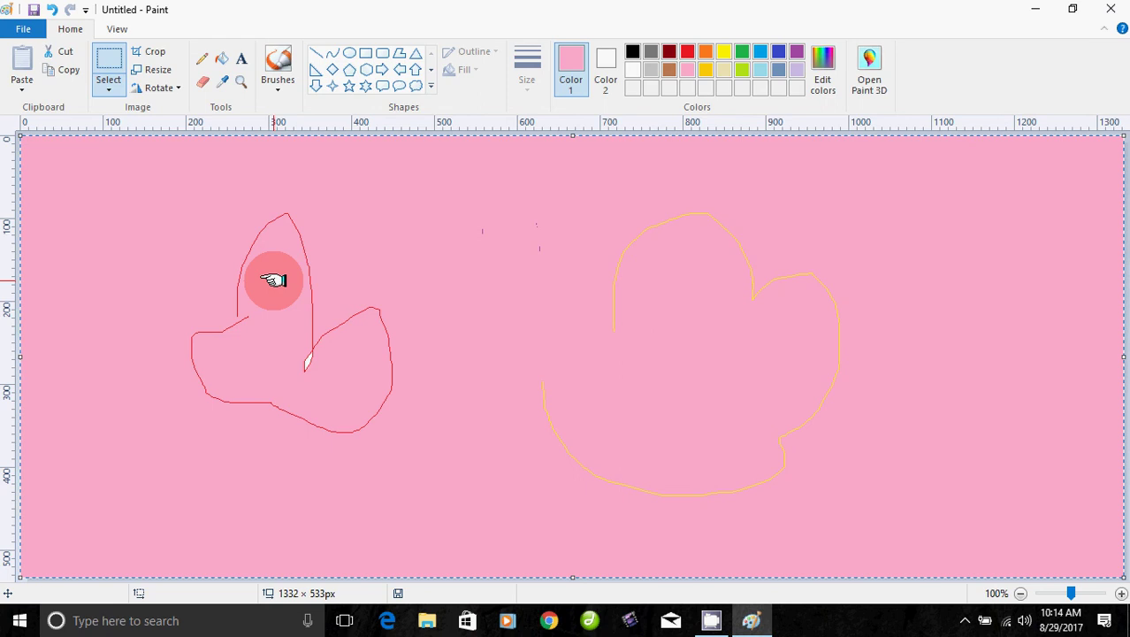
key(Delete)
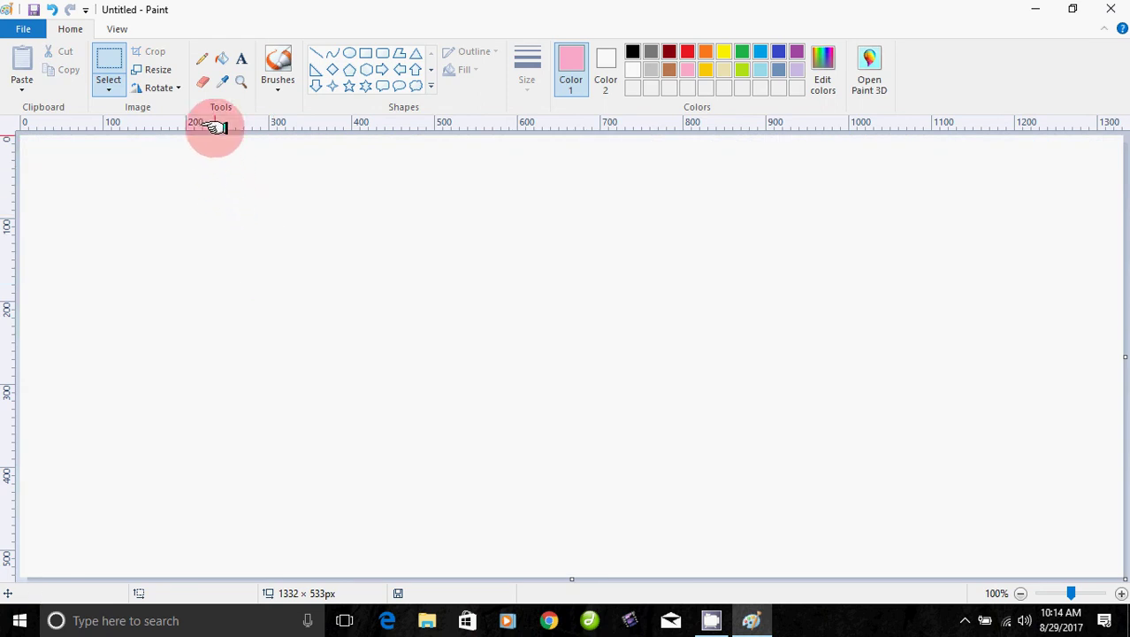
Step: Draw three pink Pencil outlines: a roundish one about 170 px wide, a large one about 400 px, and a squarish one about 240 px between them
click(203, 58)
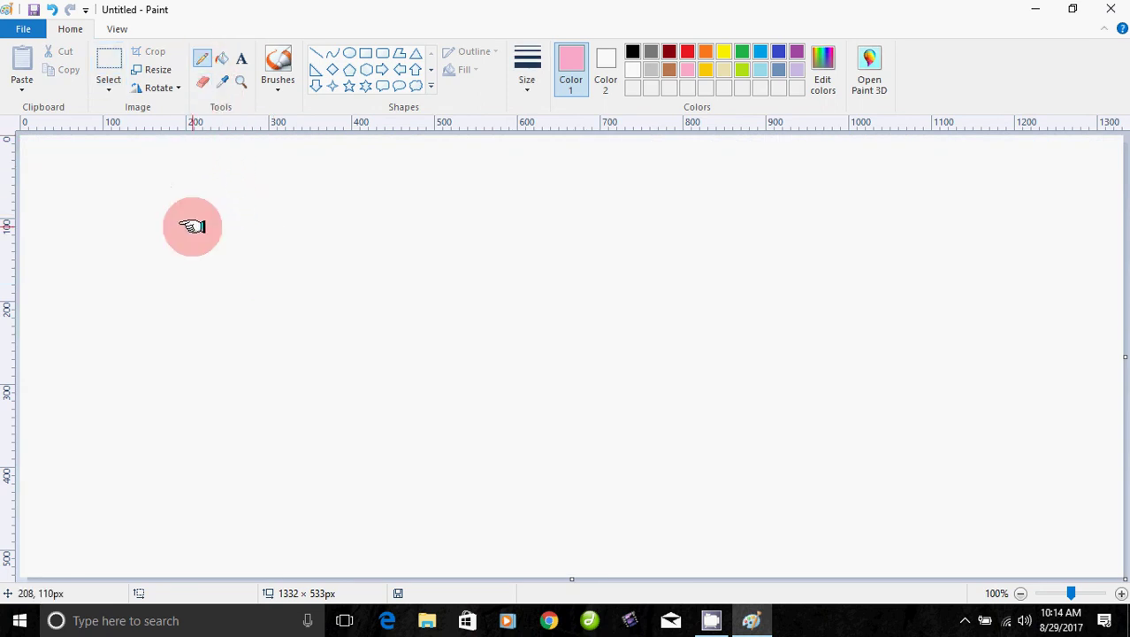
mouse_move(192, 225)
mouse_down()
mouse_move(287, 323)
mouse_move(330, 254)
mouse_move(321, 222)
mouse_move(268, 200)
mouse_move(222, 202)
mouse_move(187, 228)
mouse_up()
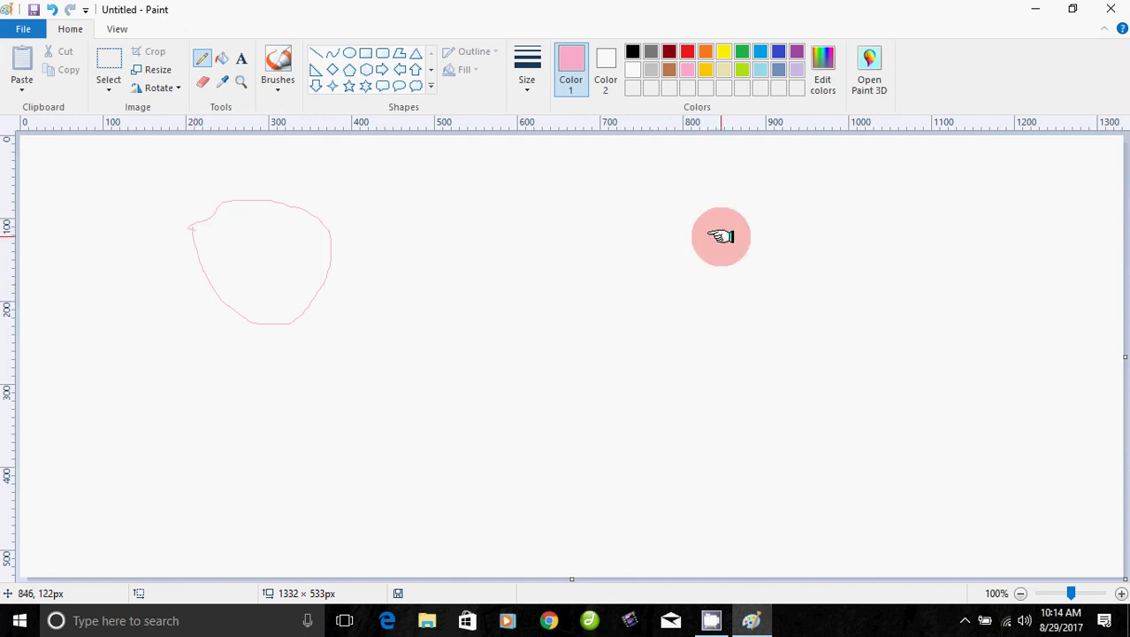
mouse_move(722, 237)
mouse_down()
mouse_move(708, 348)
mouse_move(890, 440)
mouse_move(1034, 396)
mouse_move(1038, 367)
mouse_move(929, 255)
mouse_move(827, 205)
mouse_move(763, 201)
mouse_move(724, 245)
mouse_up()
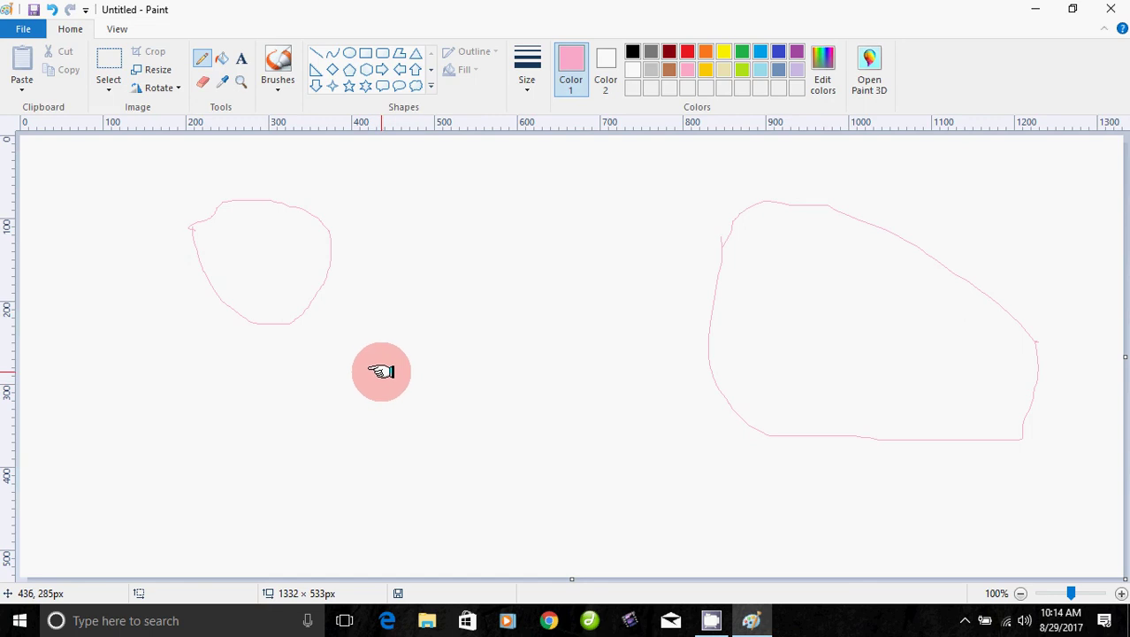
mouse_move(382, 372)
mouse_down()
mouse_move(397, 457)
mouse_move(431, 492)
mouse_move(575, 469)
mouse_up()
mouse_move(580, 398)
mouse_down()
mouse_move(574, 361)
mouse_move(558, 353)
mouse_move(387, 369)
mouse_up()
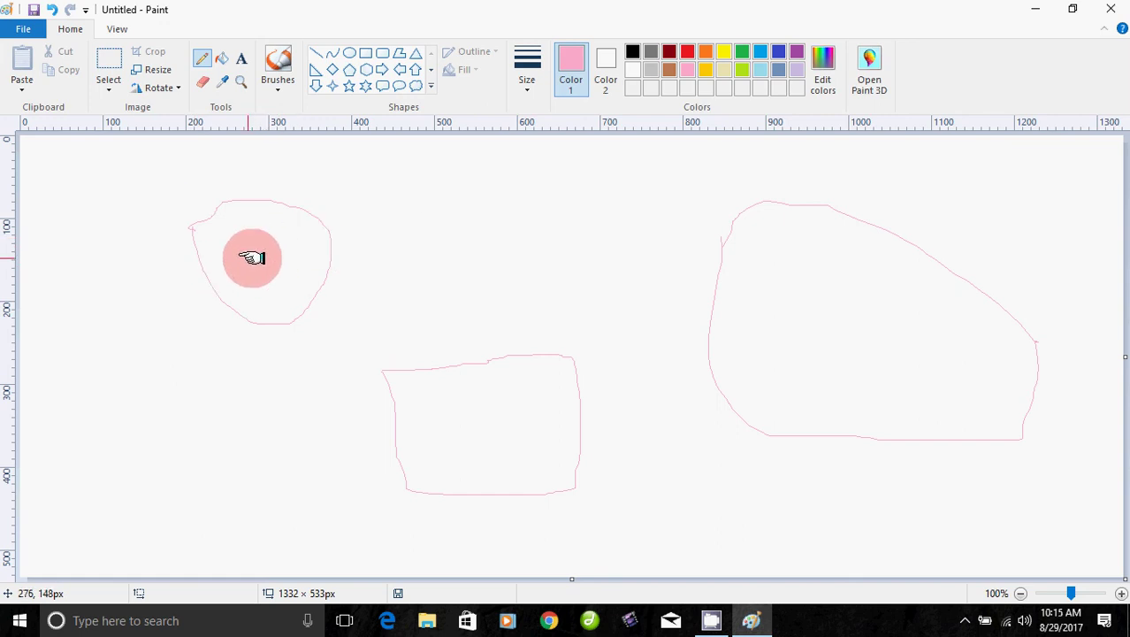
Step: Fill the small roundish outline with lime green
click(226, 60)
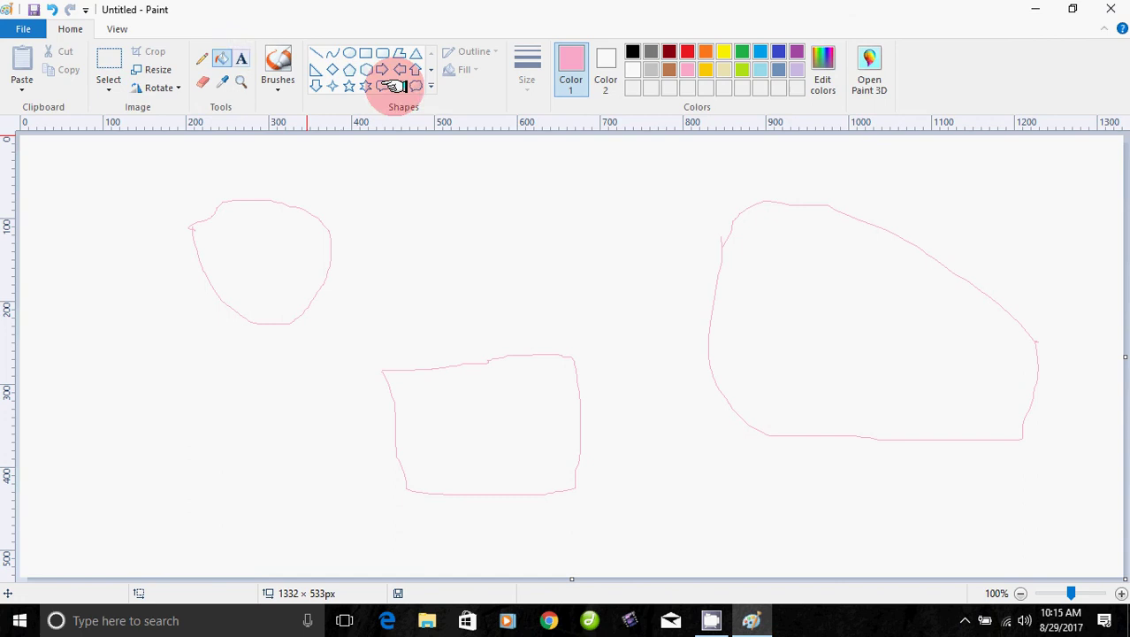
click(742, 70)
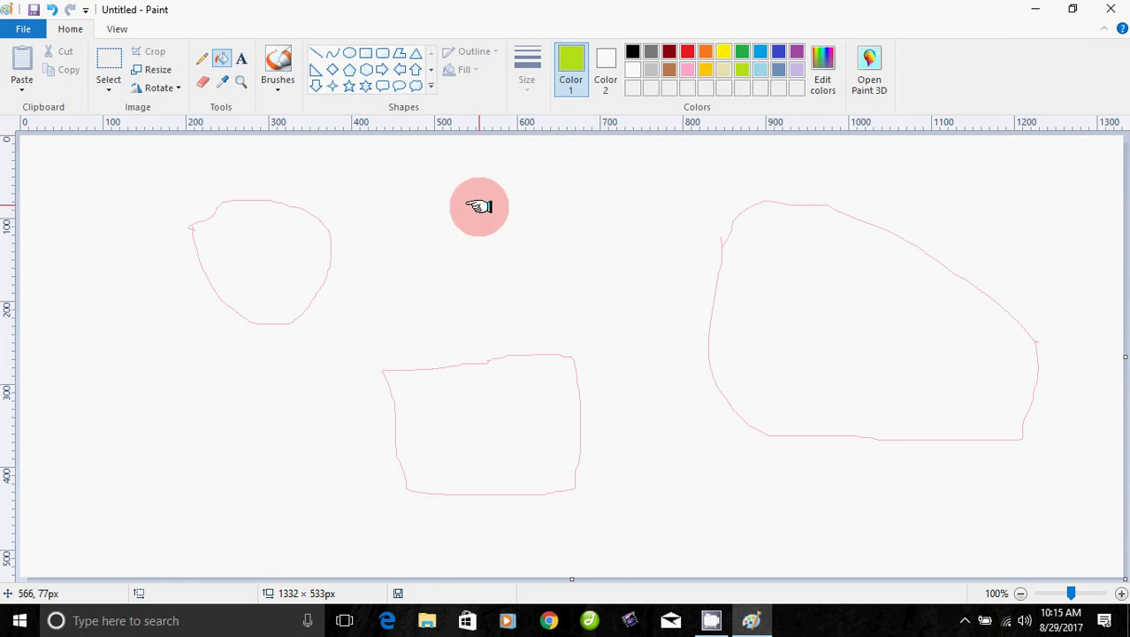
click(293, 259)
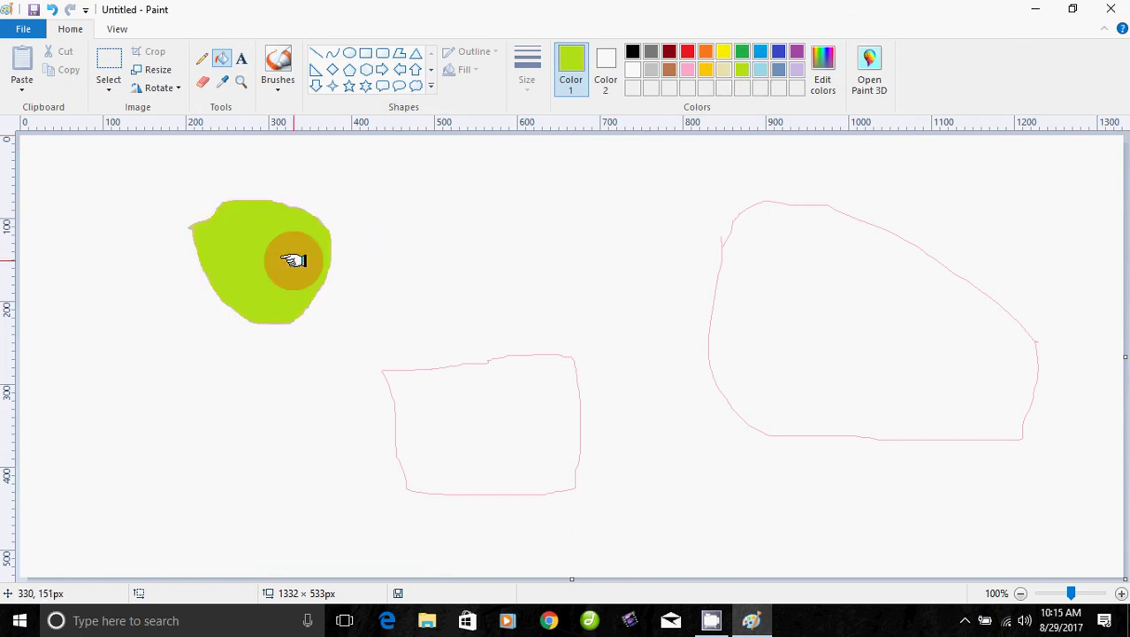
Step: Try to fill the squarish outline with pale yellow, and undo the fill
click(725, 69)
click(520, 429)
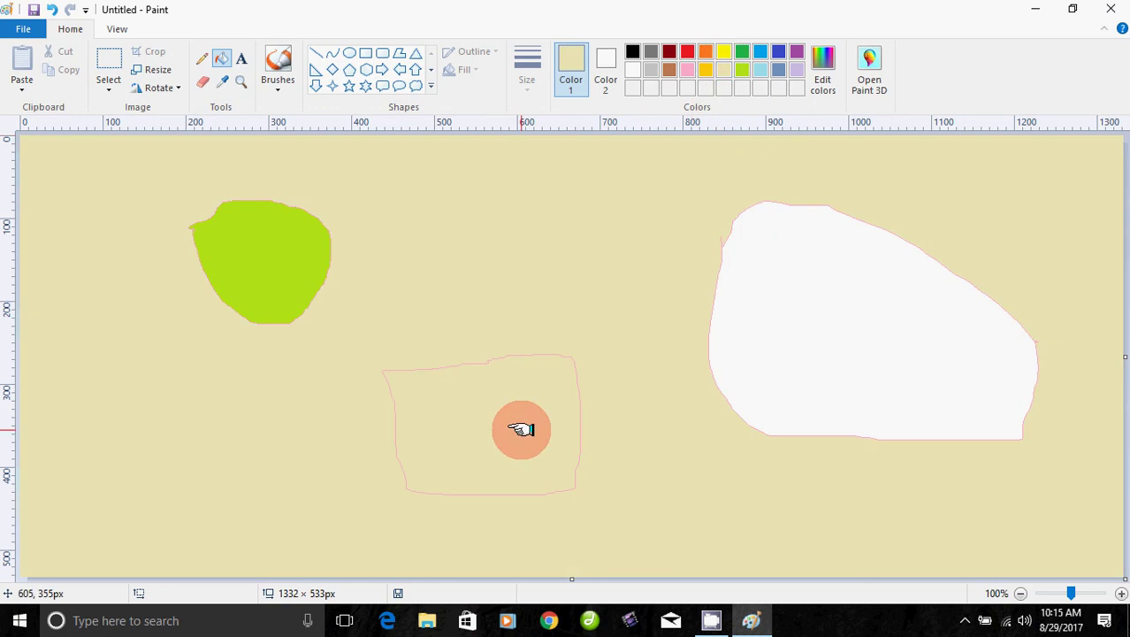
key(ctrl+z)
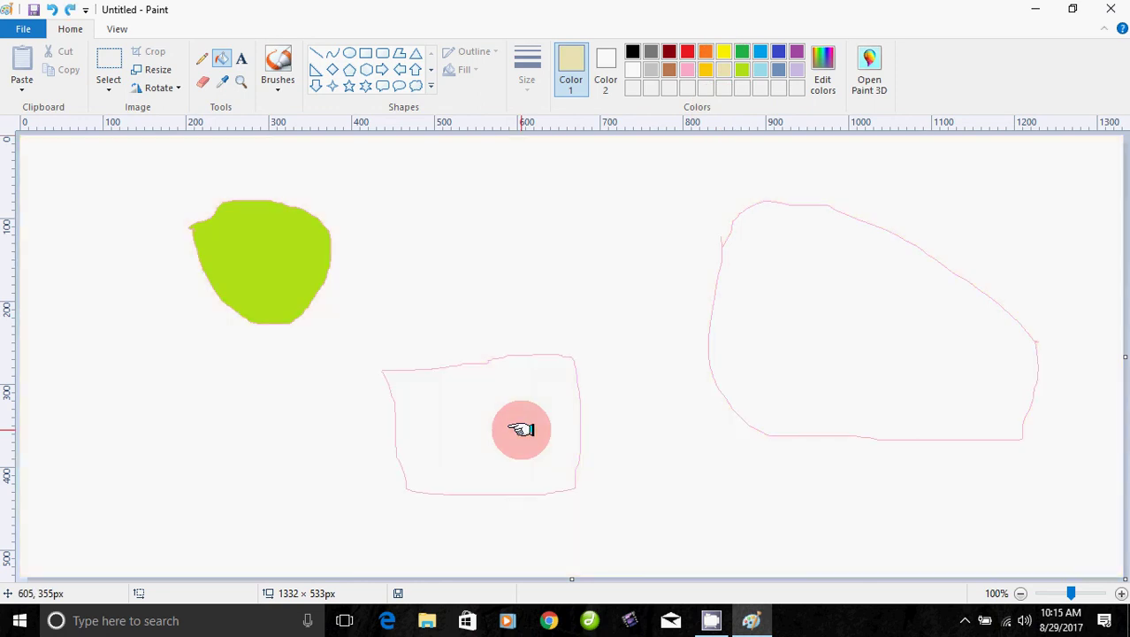
Step: Fill the large outline with pale yellow, and apply the sampled lime green to the squarish outline and the background
click(778, 299)
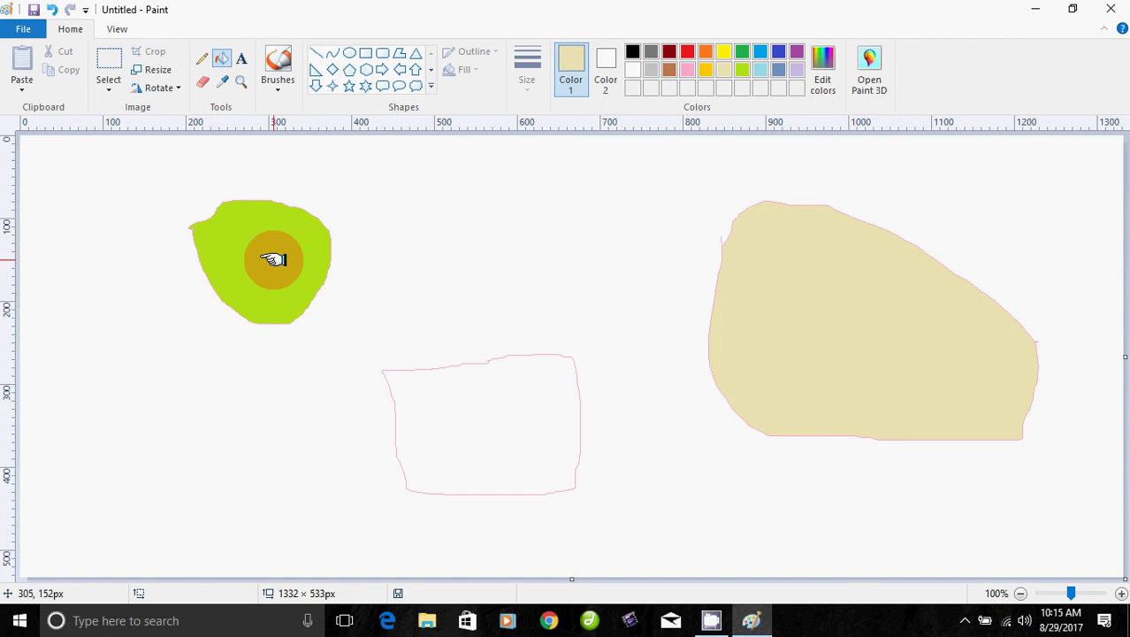
click(223, 82)
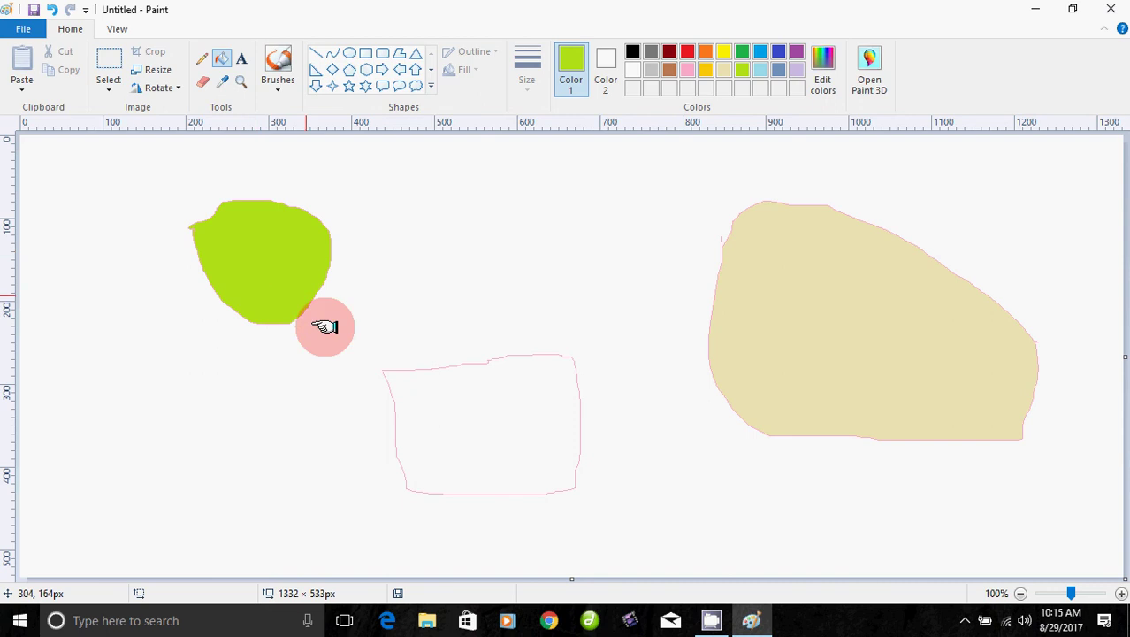
click(446, 437)
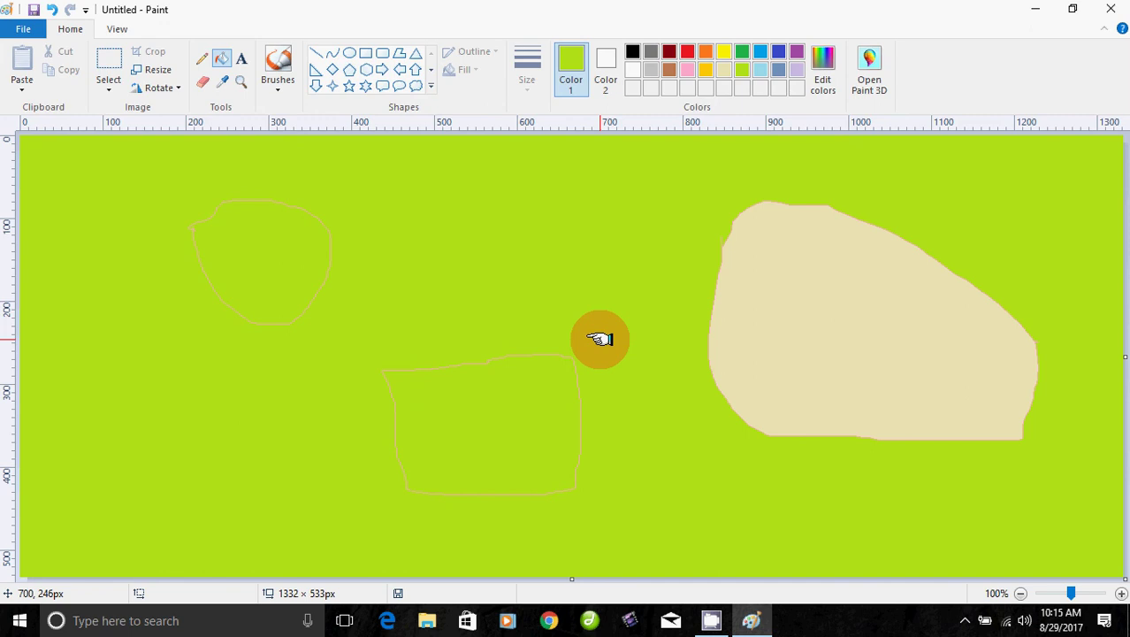
Step: Clear the whole canvas and draw a lime green ellipse outline about 370 px wide
key(ctrl+a)
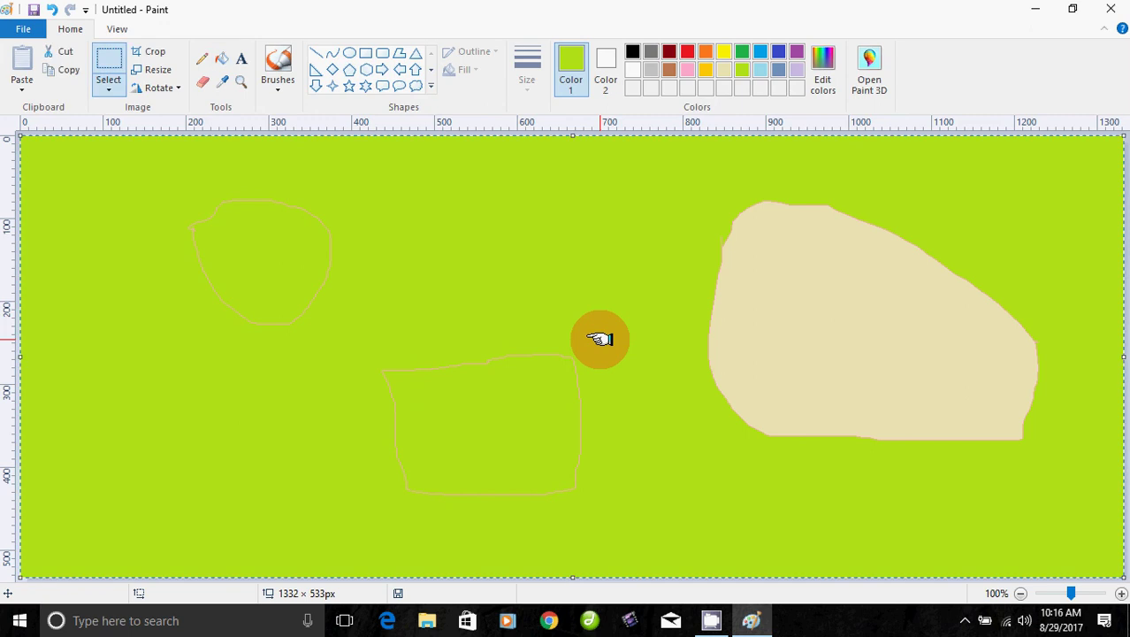
key(Delete)
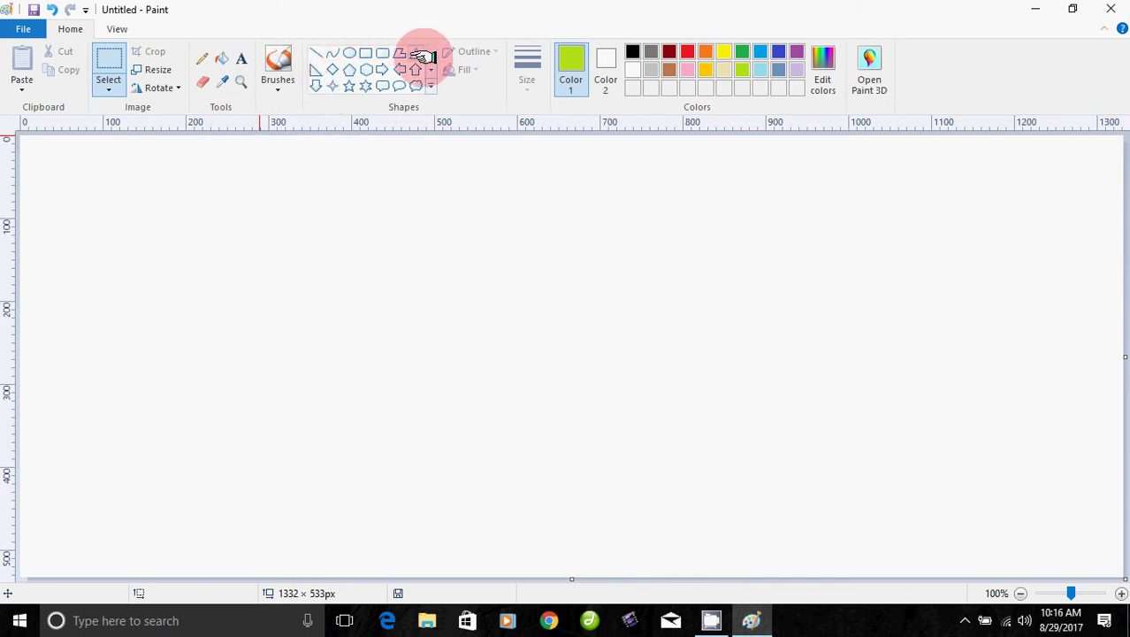
click(351, 52)
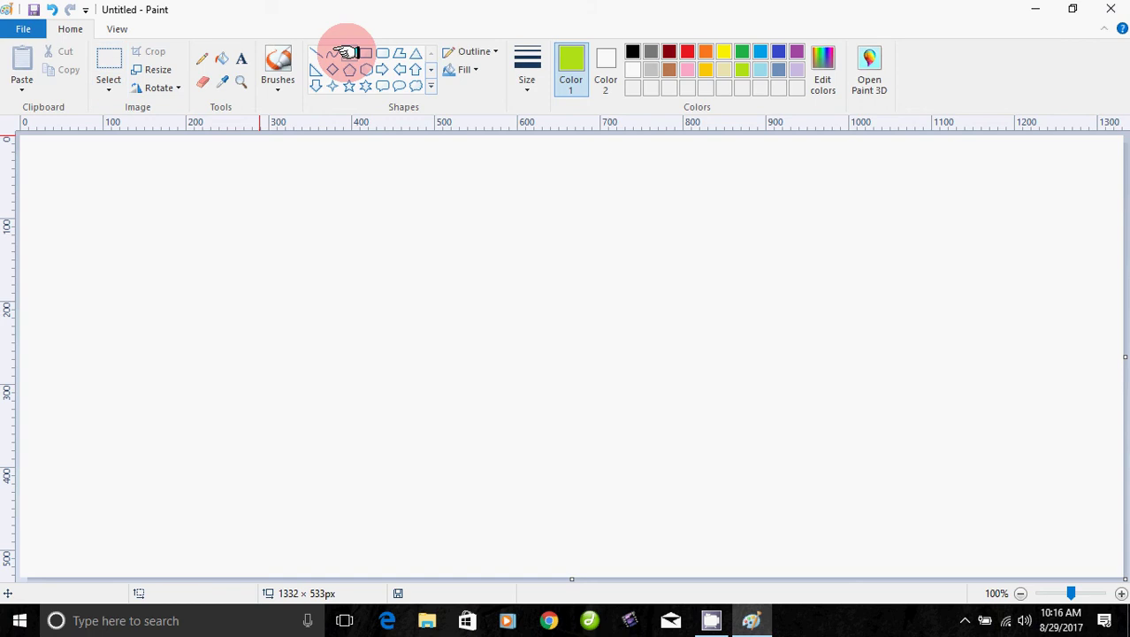
drag(108, 223, 108, 223)
drag(107, 218, 413, 363)
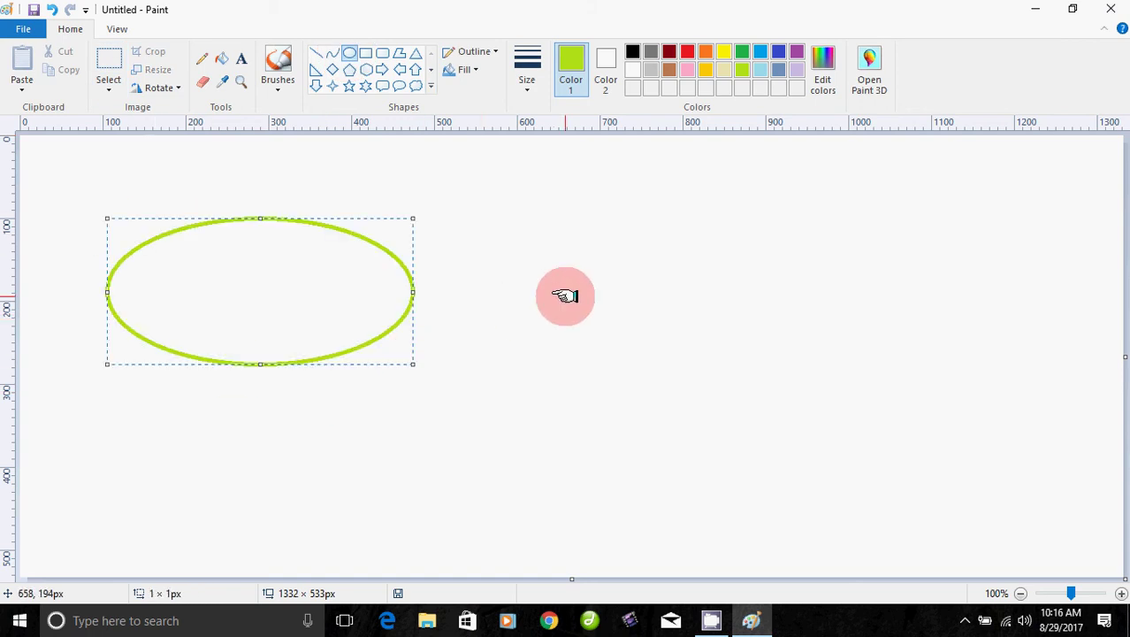
click(549, 270)
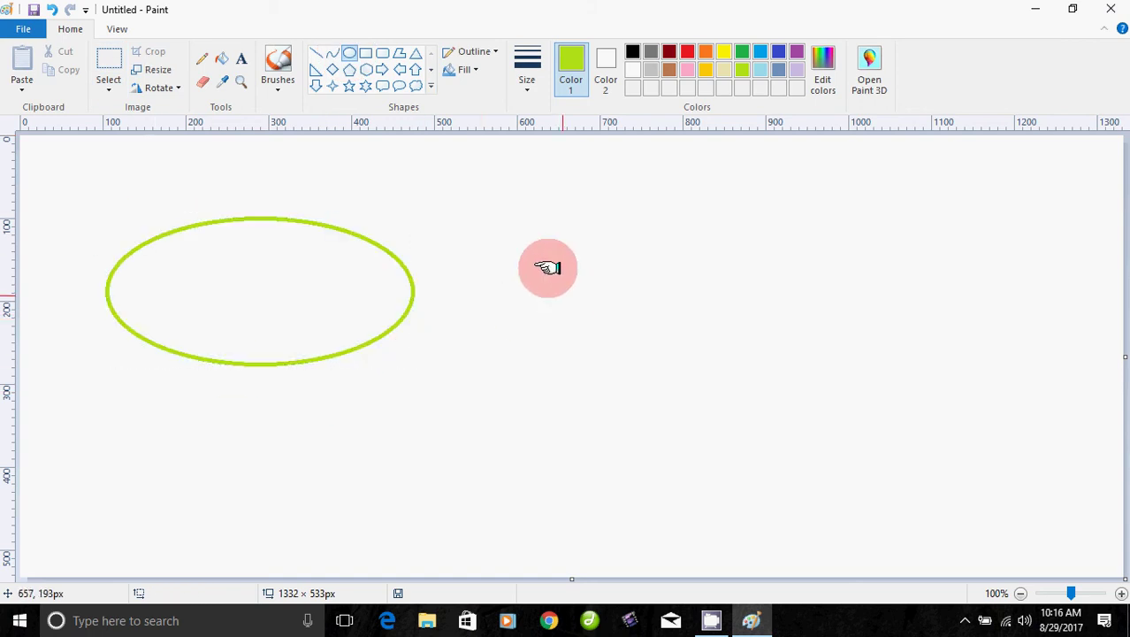
Step: Draw a gold six-point star about 347 × 277 px, and a gold down arrow about 197 × 316 px between the ellipse and the star
click(366, 84)
drag(665, 225, 954, 454)
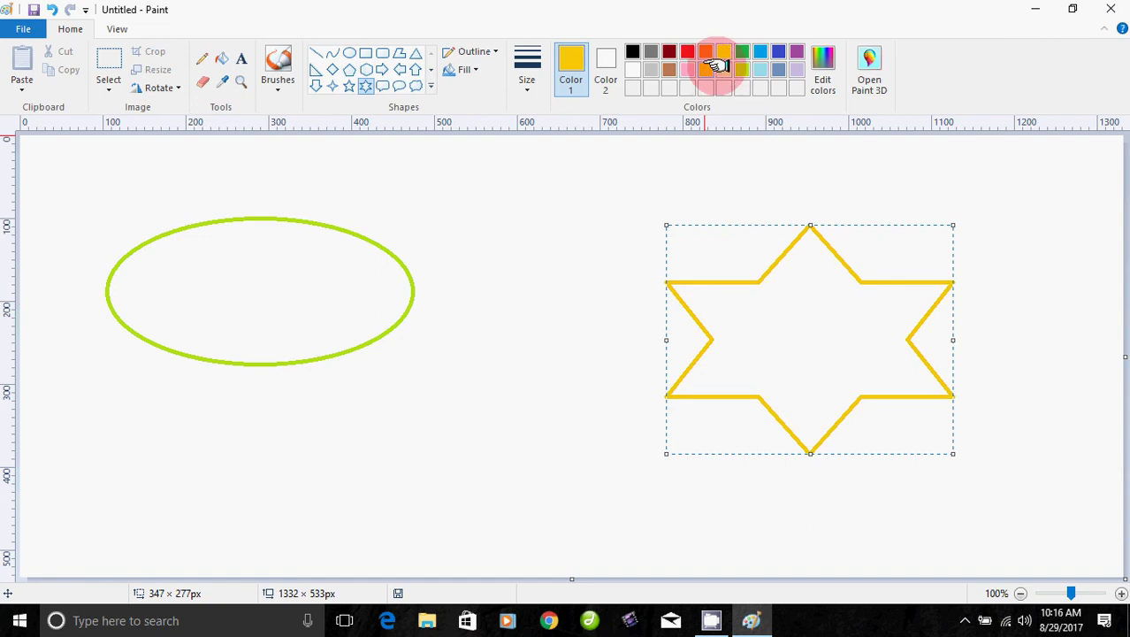
click(316, 86)
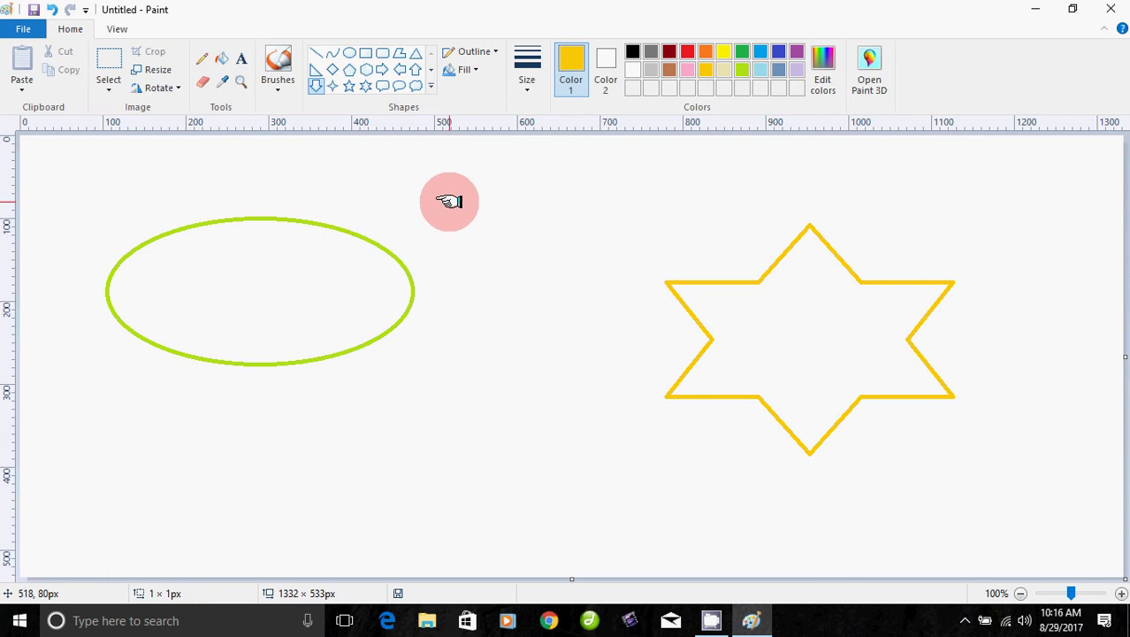
drag(447, 201, 611, 463)
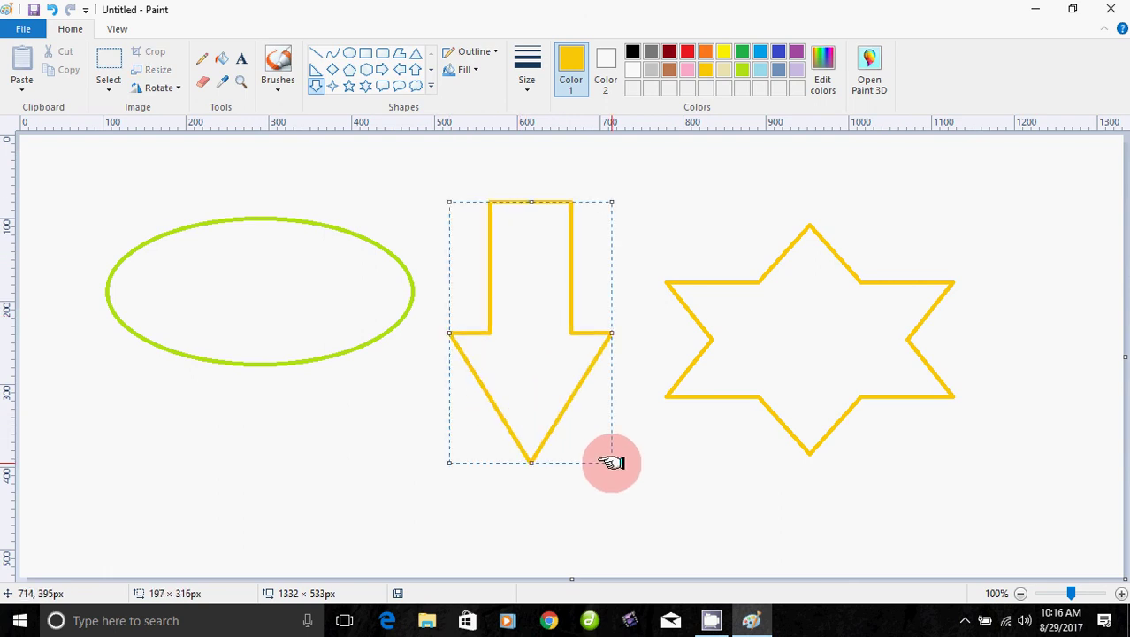
click(258, 537)
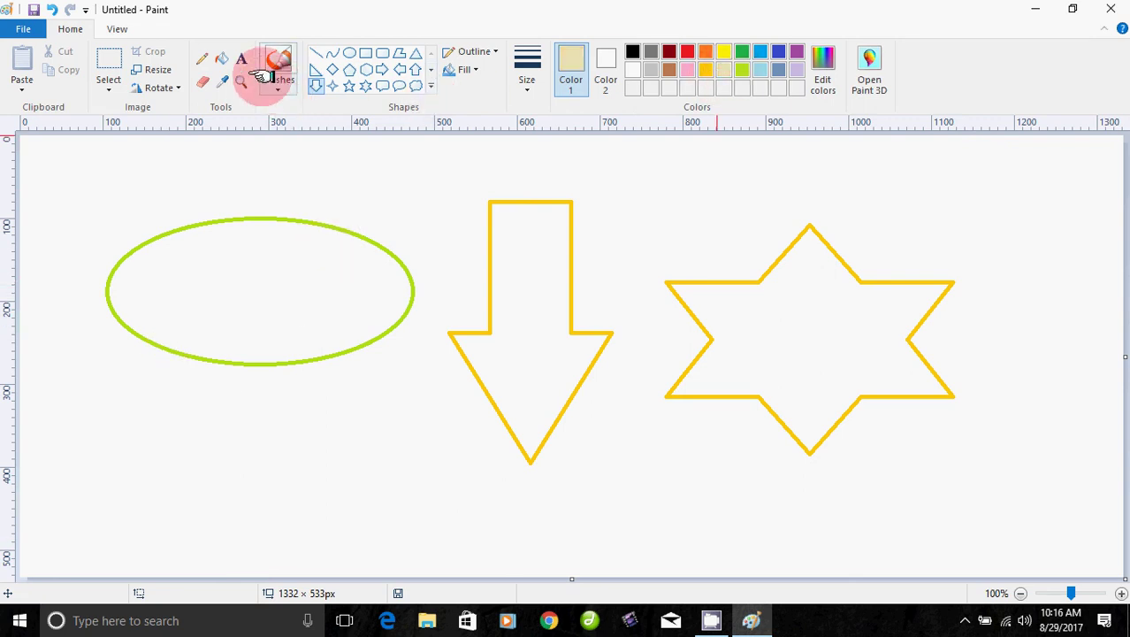
Step: Fill the star with pale yellow and the ellipse with light turquoise
click(221, 60)
click(748, 314)
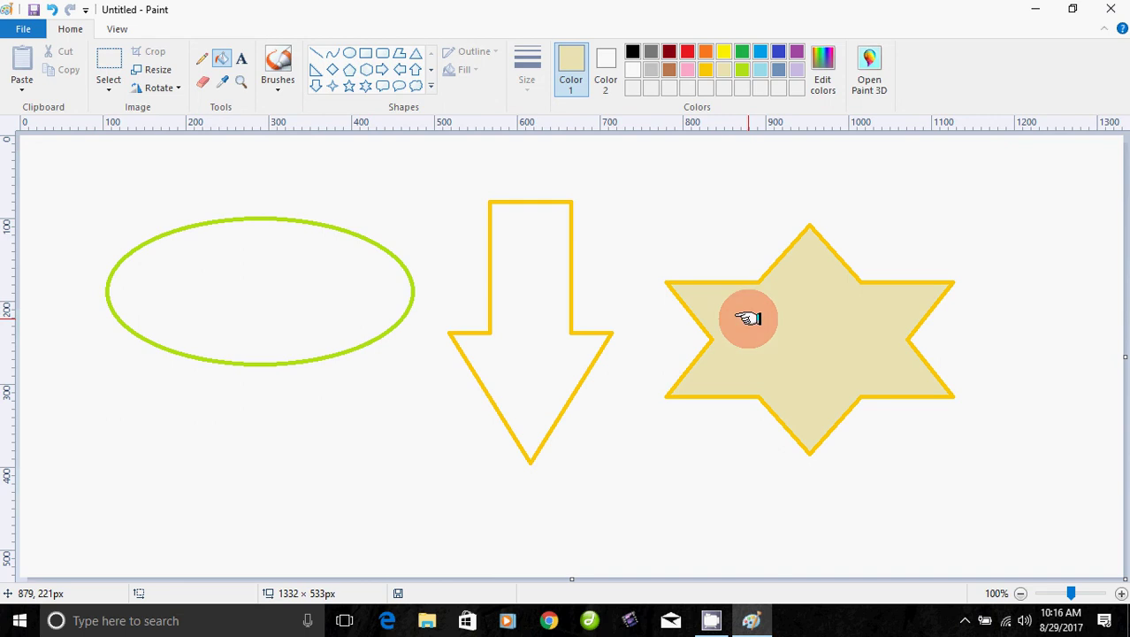
click(759, 69)
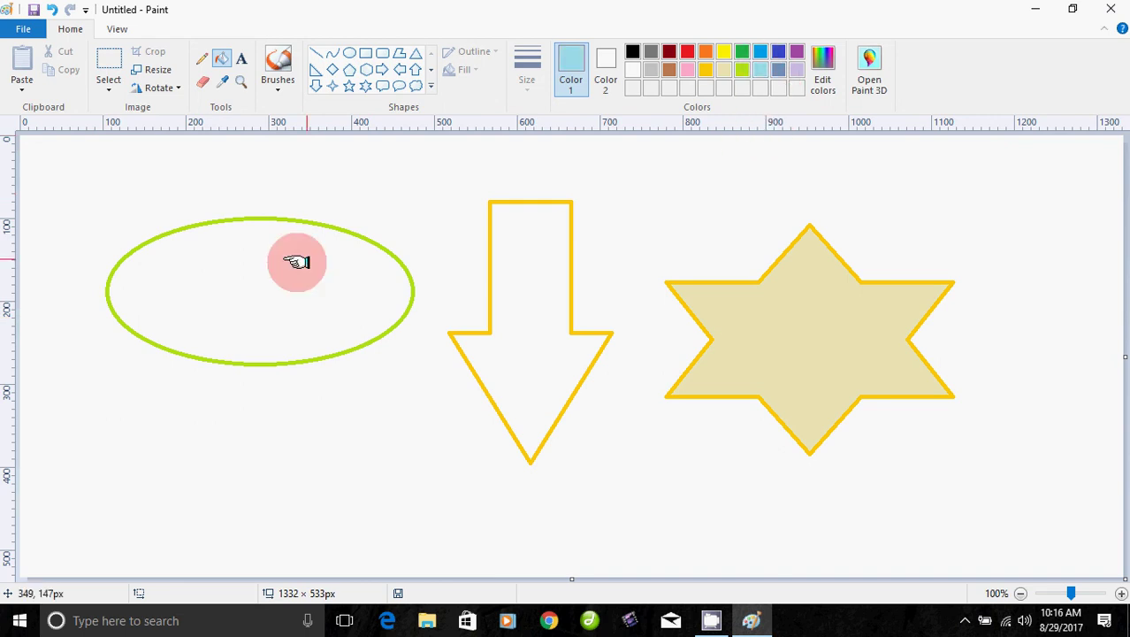
click(267, 284)
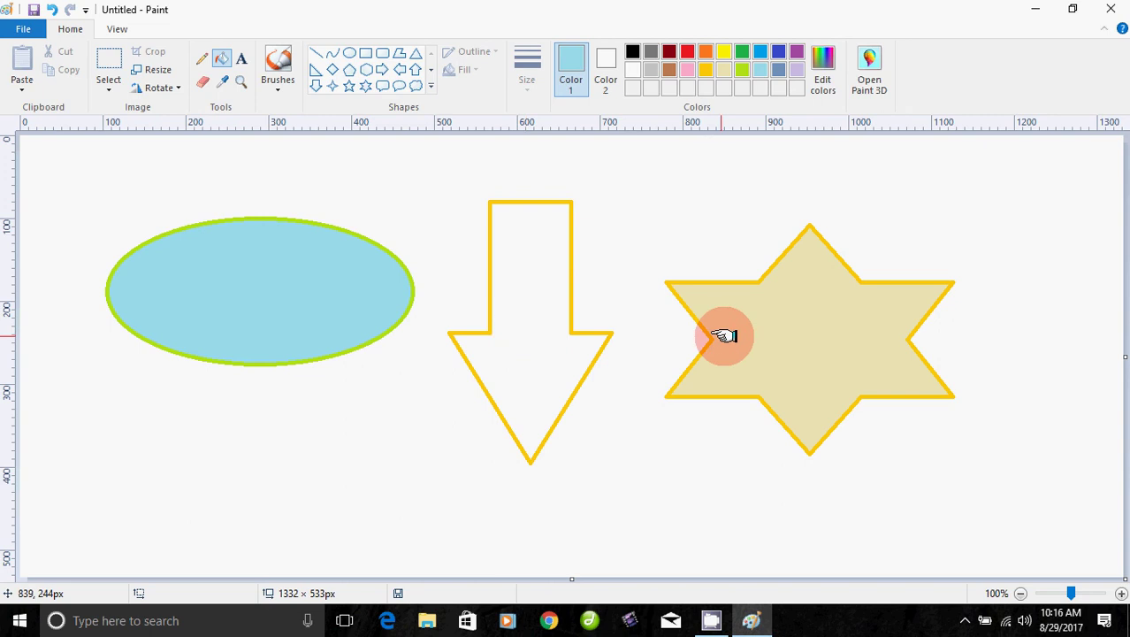
Step: Try a light turquoise fill in the down arrow, and undo it each time
click(521, 322)
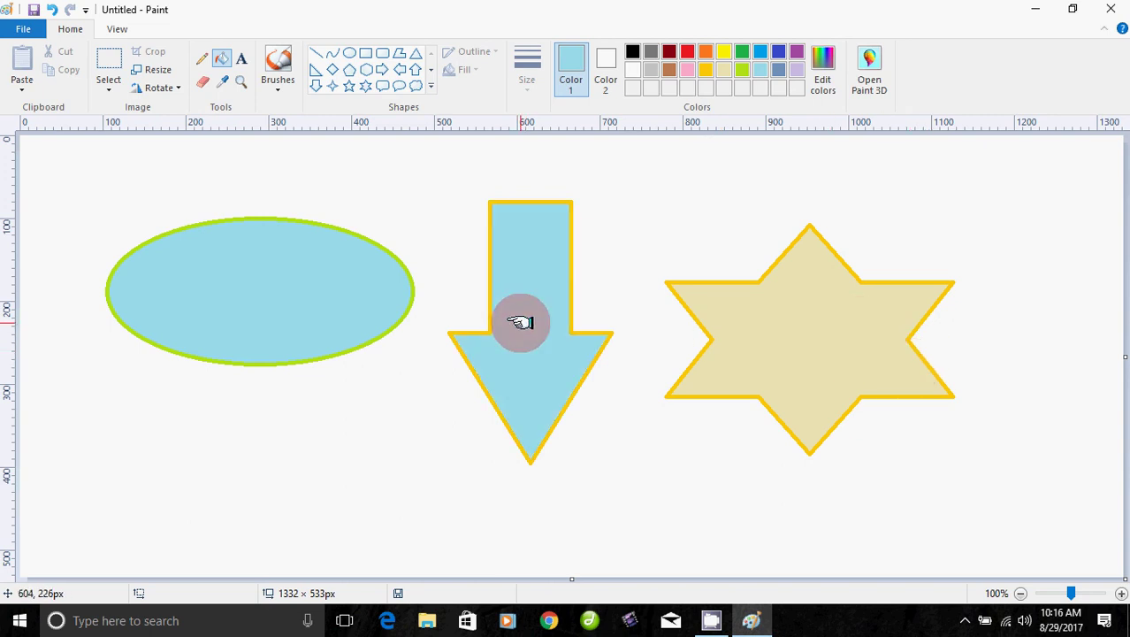
key(ctrl+z)
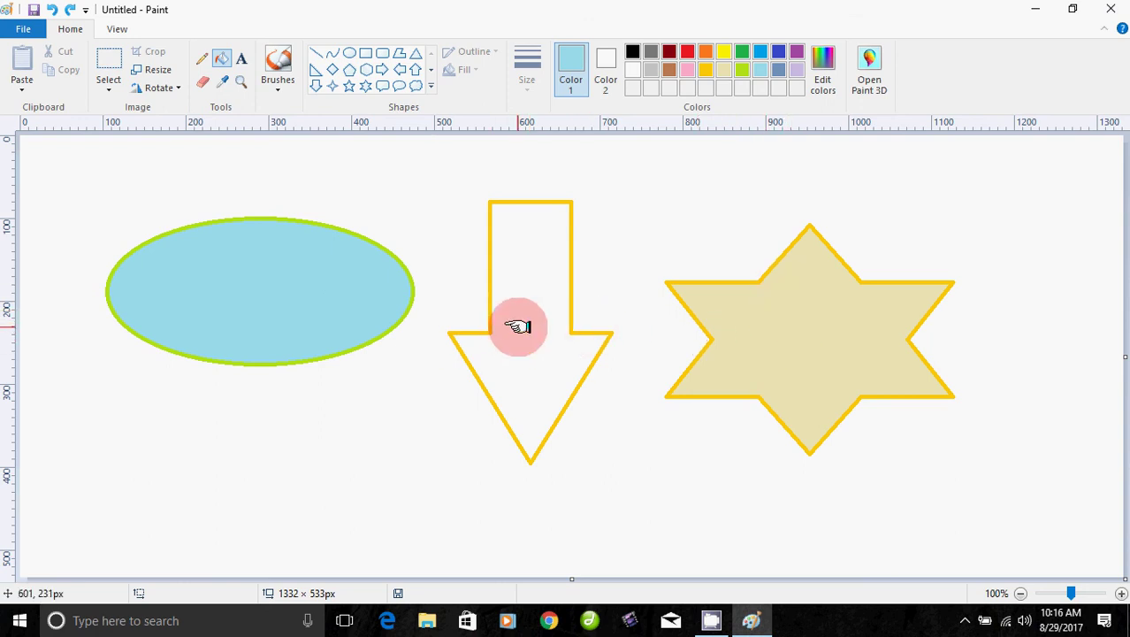
click(222, 82)
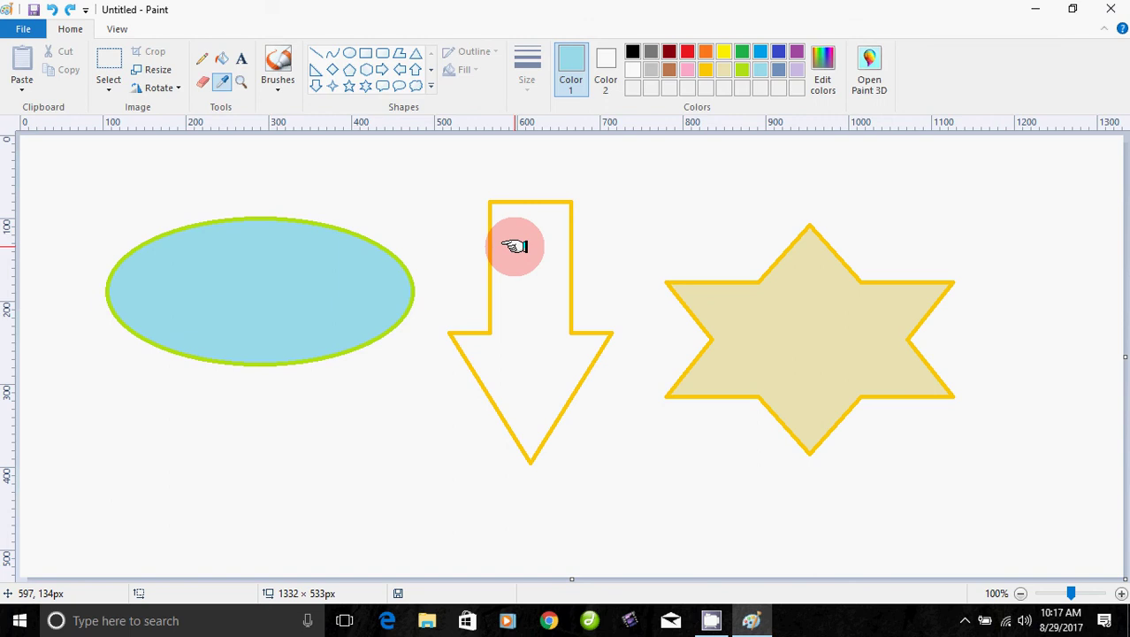
click(221, 59)
click(531, 232)
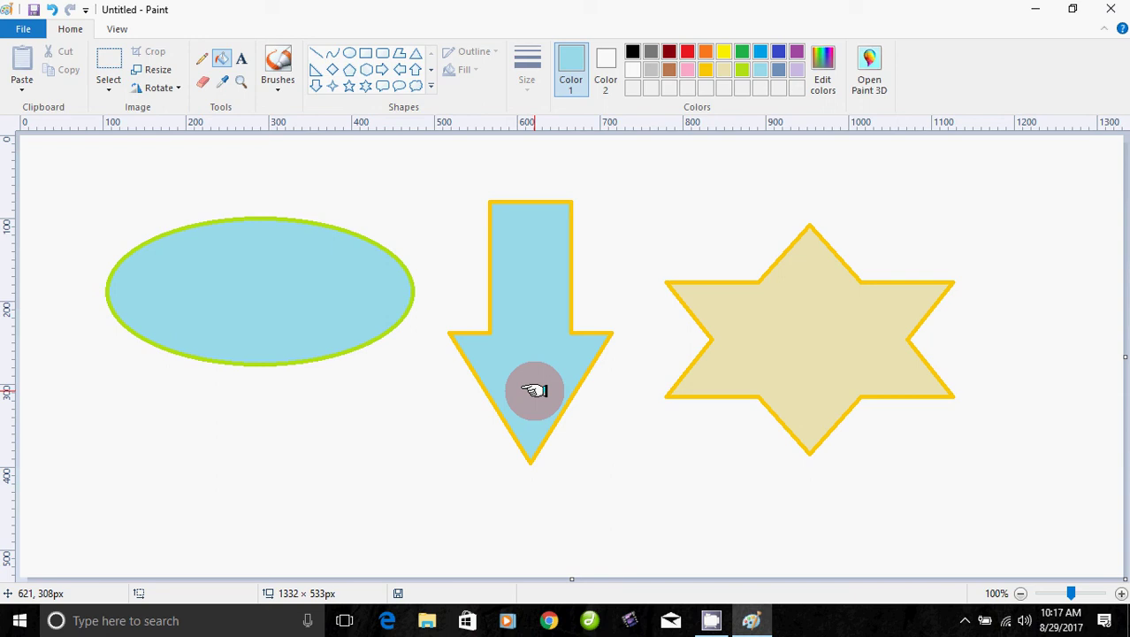
key(ctrl+z)
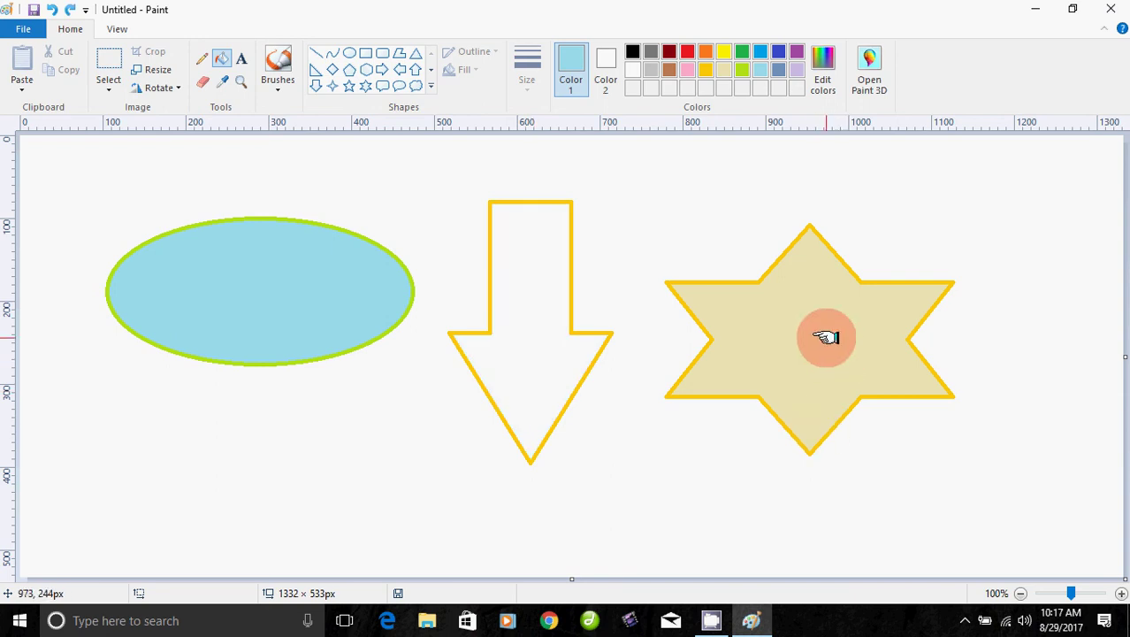
Step: Sample the star's pale yellow with the Color picker and fill the down arrow with it
click(222, 81)
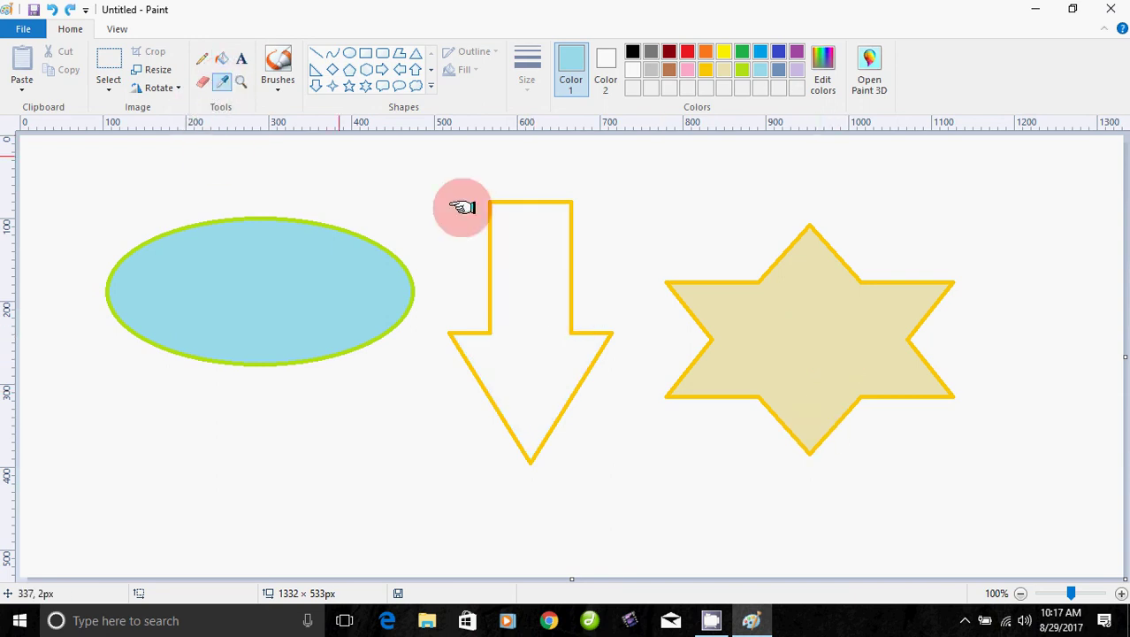
click(809, 357)
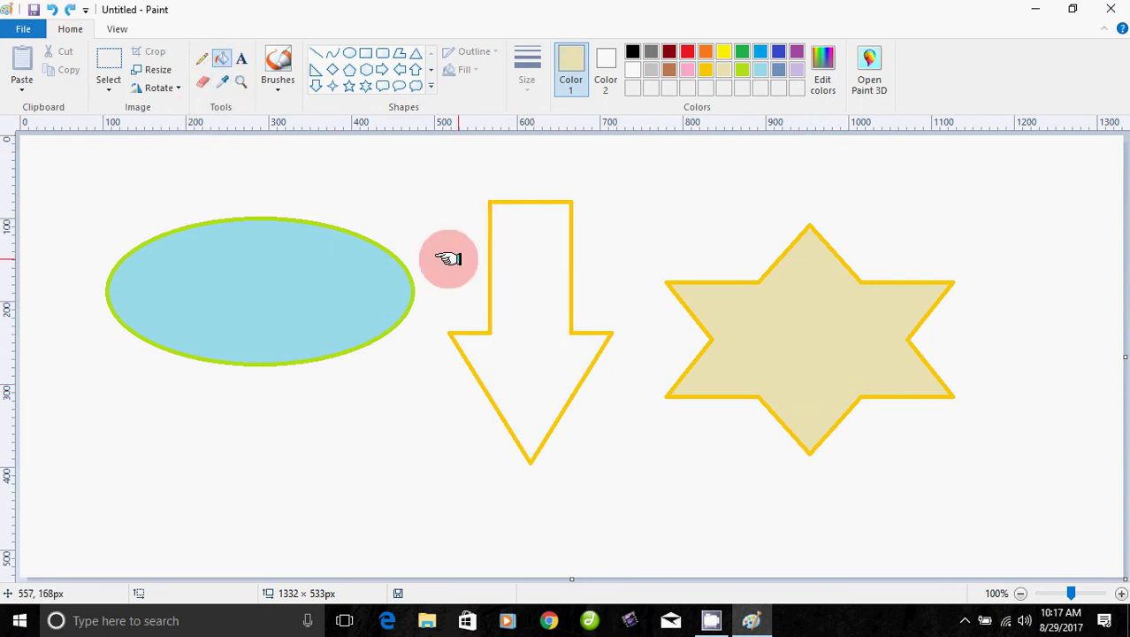
click(533, 265)
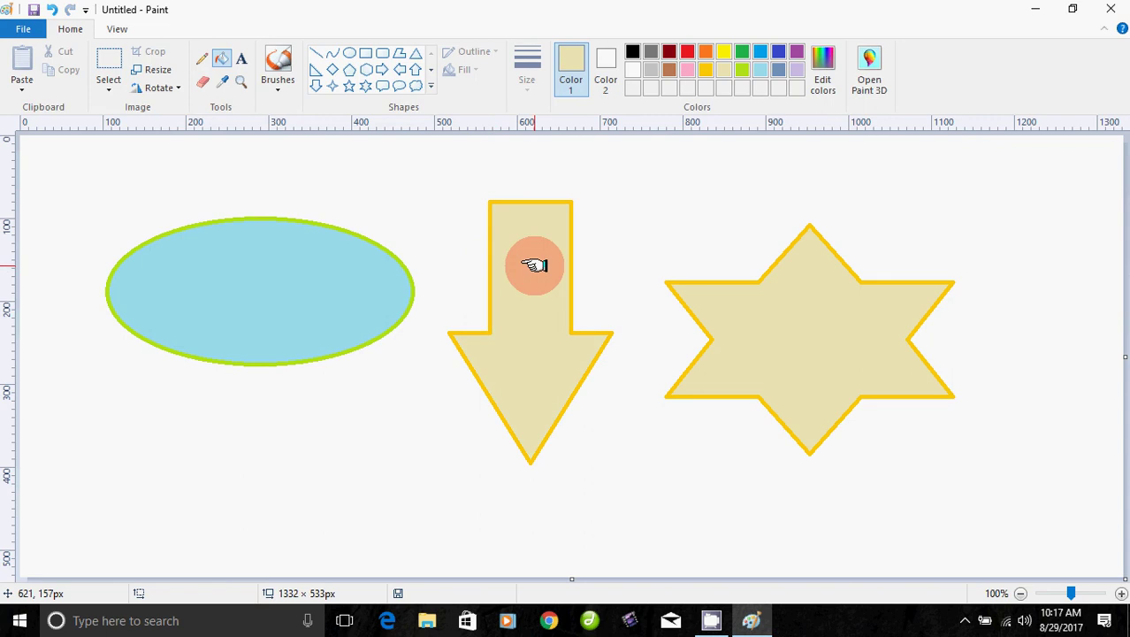
Step: Magnify the ellipse to 300% for a close look, and zoom back out to 100%
click(239, 82)
click(311, 300)
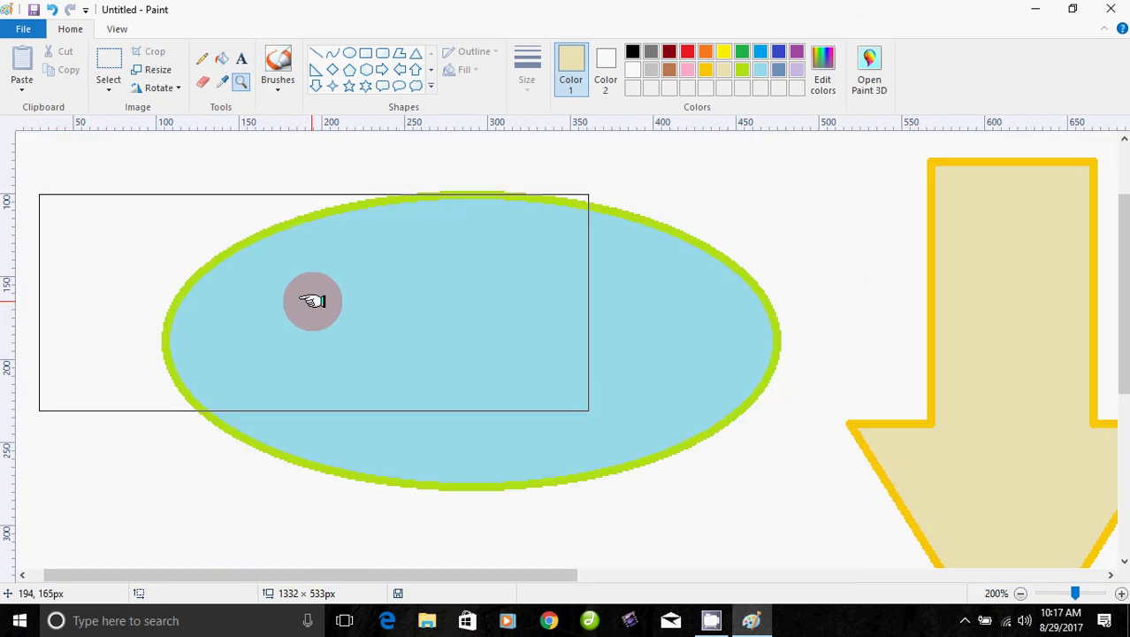
click(311, 301)
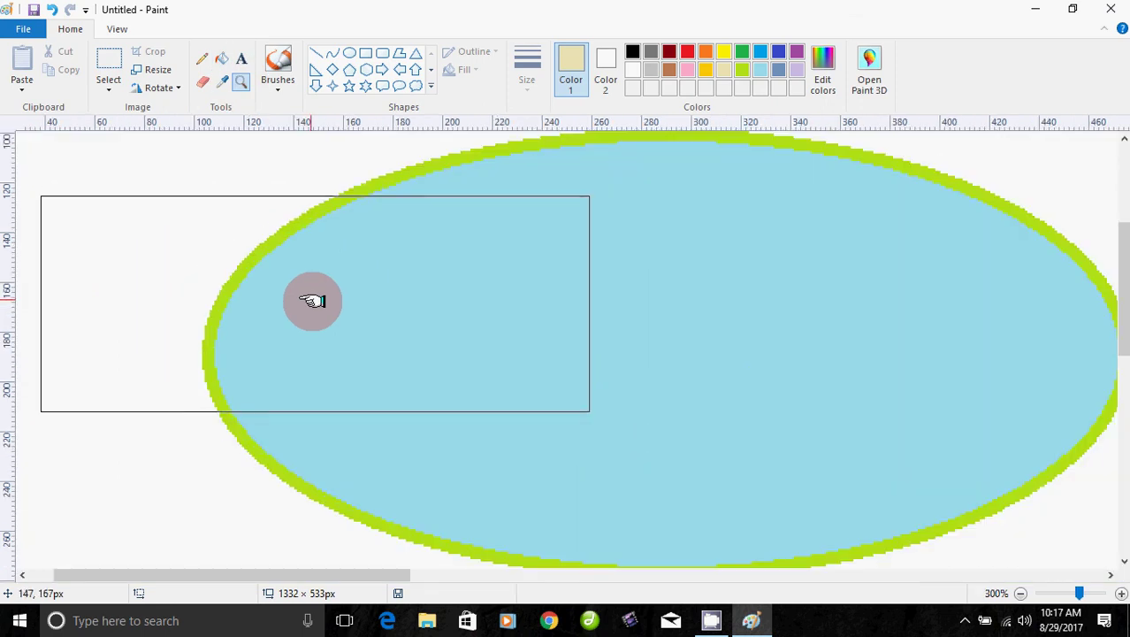
click(131, 56)
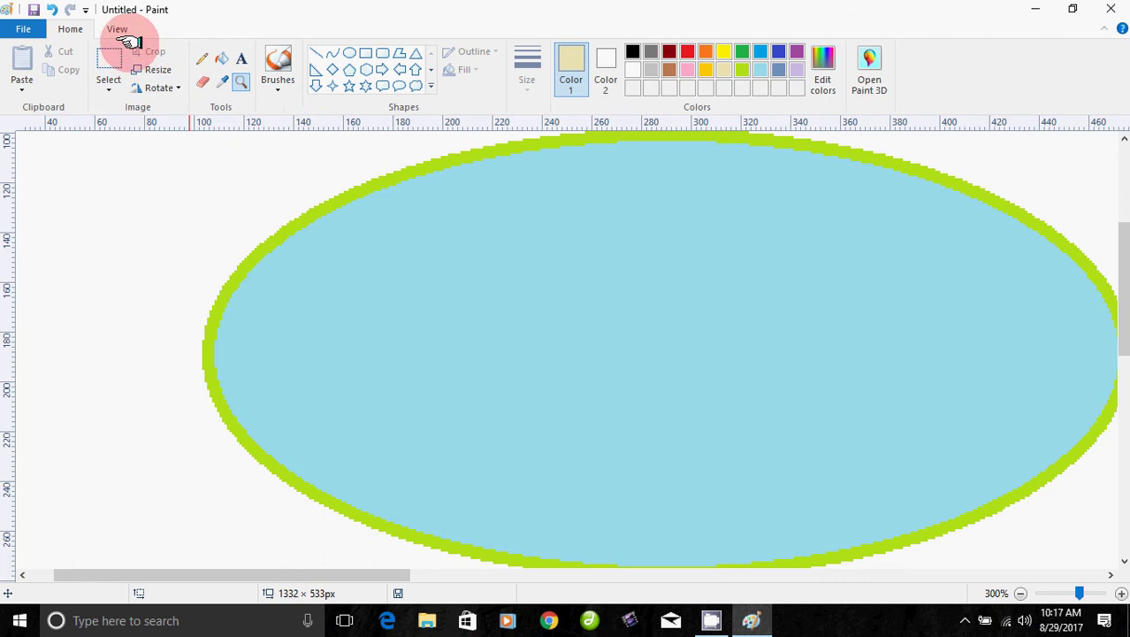
click(117, 29)
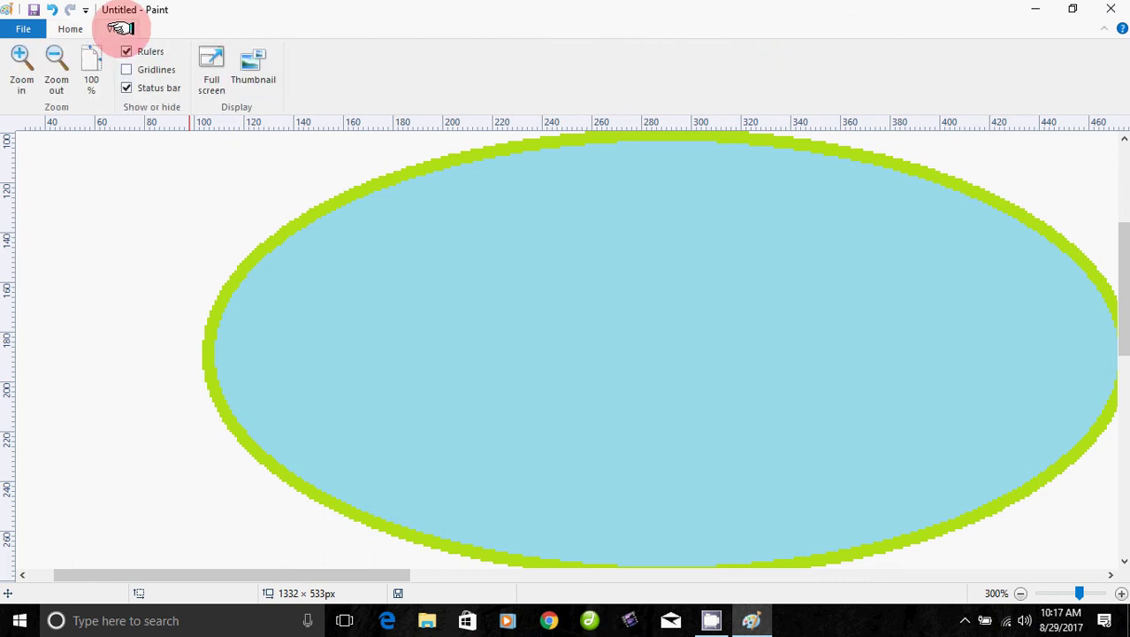
click(57, 83)
click(56, 83)
click(151, 282)
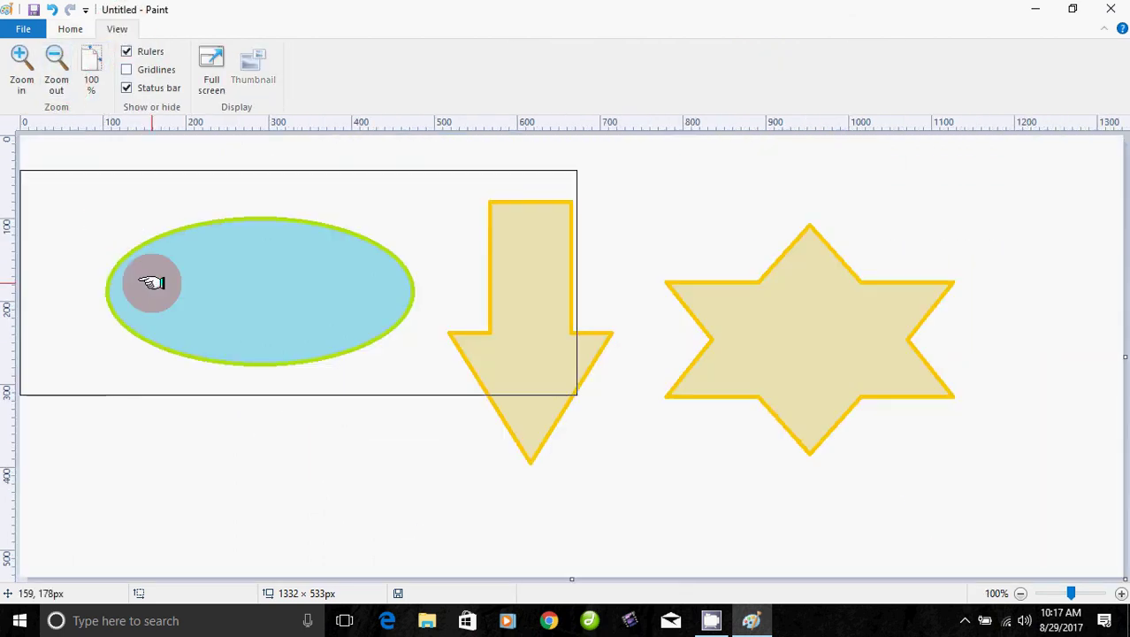
click(358, 92)
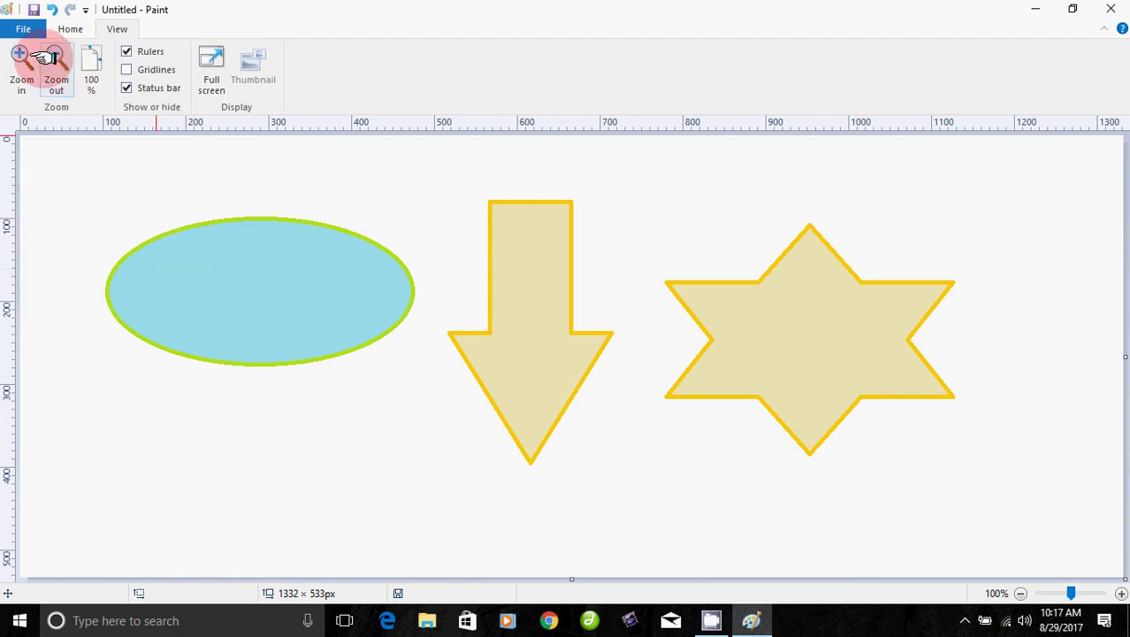
Step: Using the Crayon brush, draw a pale yellow wavy stroke about 545 px wide below the ellipse and arrow, and a turquoise stroke around the star
click(69, 29)
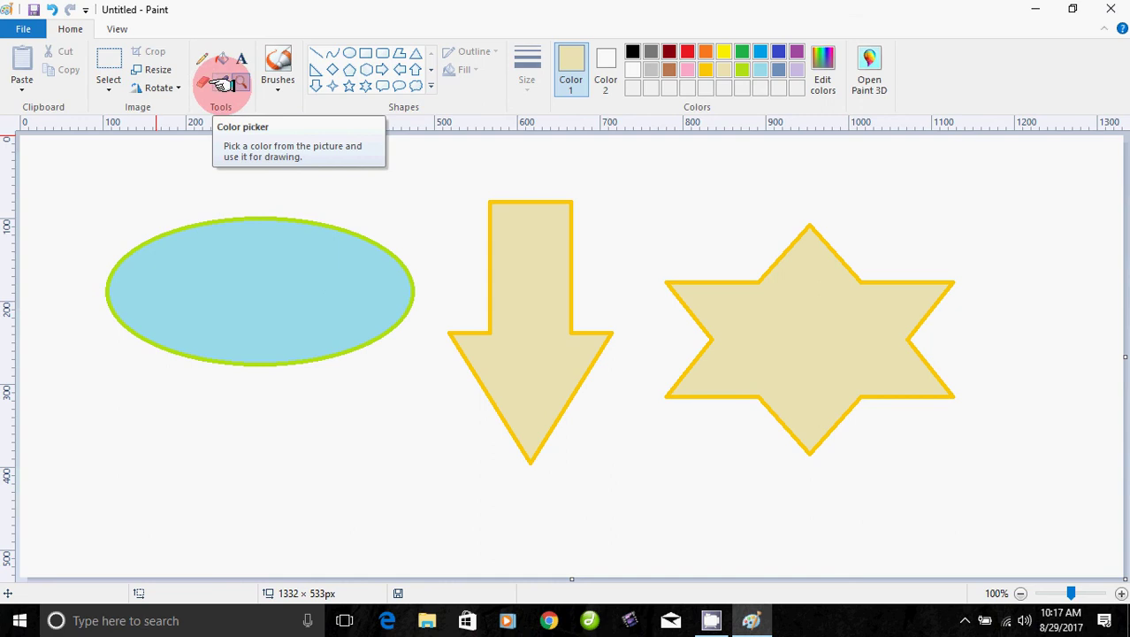
click(271, 83)
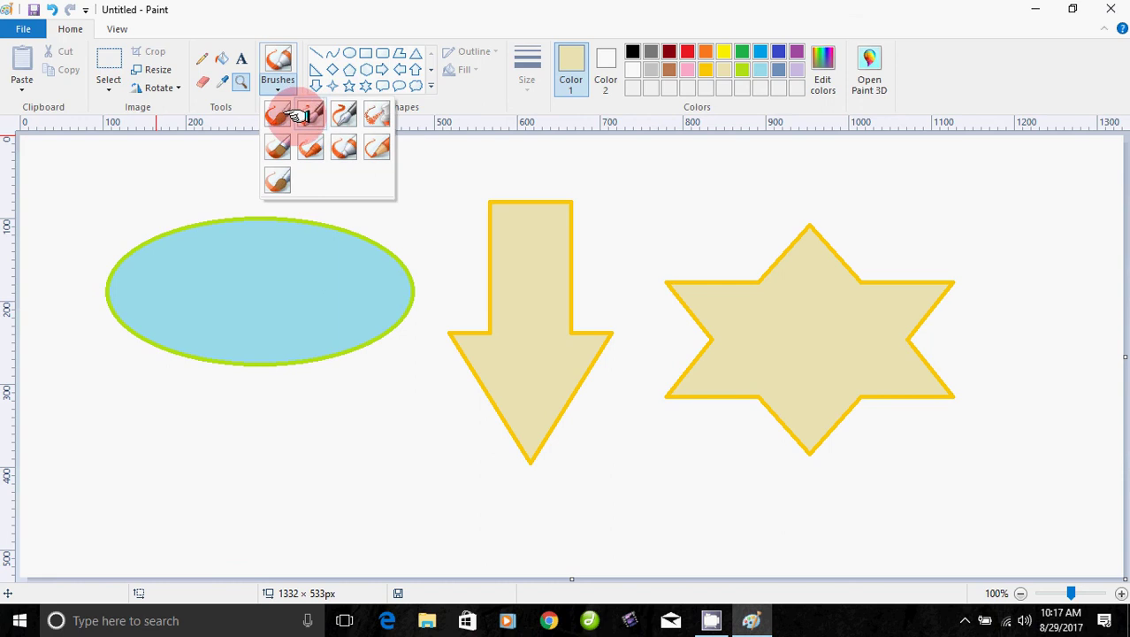
click(305, 146)
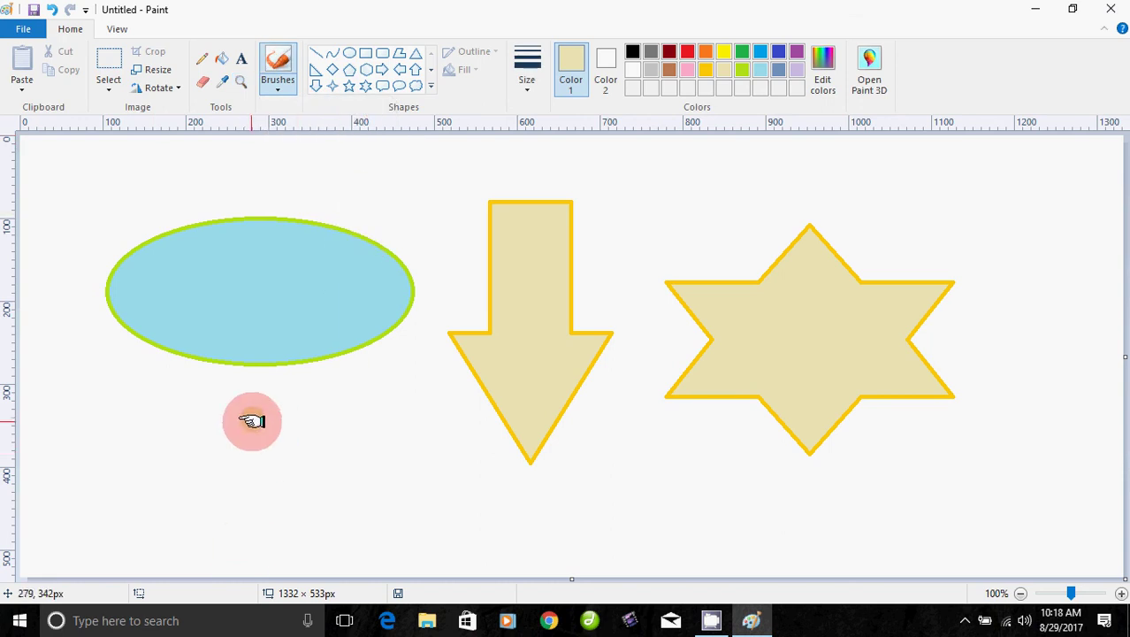
mouse_move(234, 522)
mouse_down()
mouse_move(344, 485)
mouse_move(432, 523)
mouse_move(578, 521)
mouse_move(649, 483)
mouse_move(686, 488)
mouse_up()
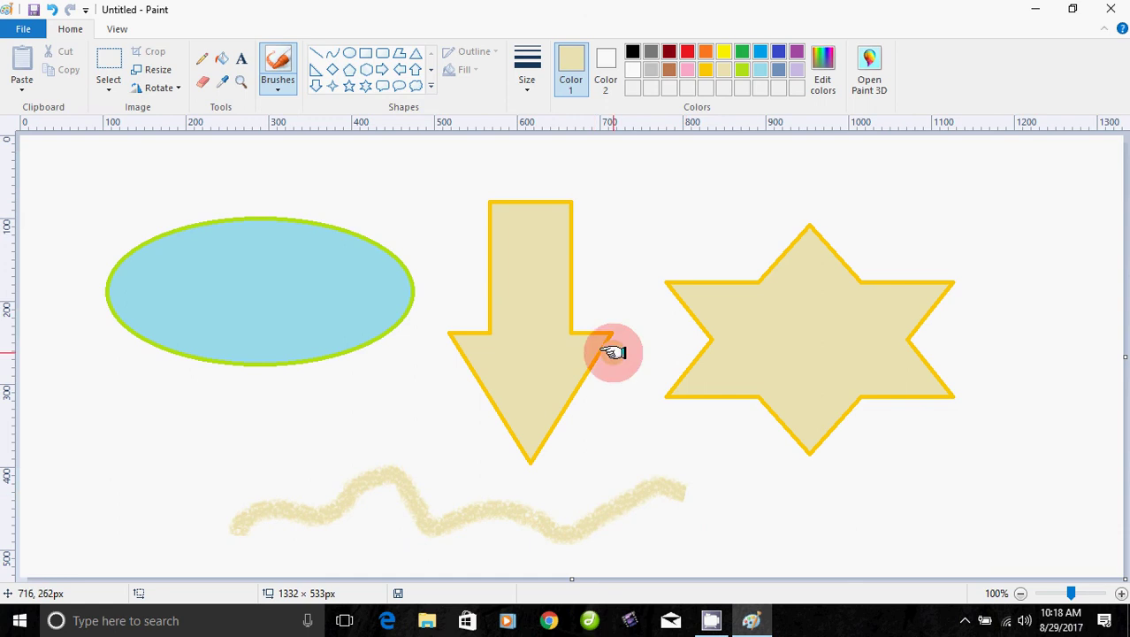
click(761, 51)
mouse_move(633, 209)
mouse_down()
mouse_move(912, 207)
mouse_move(1025, 169)
mouse_move(1085, 168)
mouse_move(1100, 245)
mouse_move(1050, 413)
mouse_move(991, 502)
mouse_move(883, 510)
mouse_up()
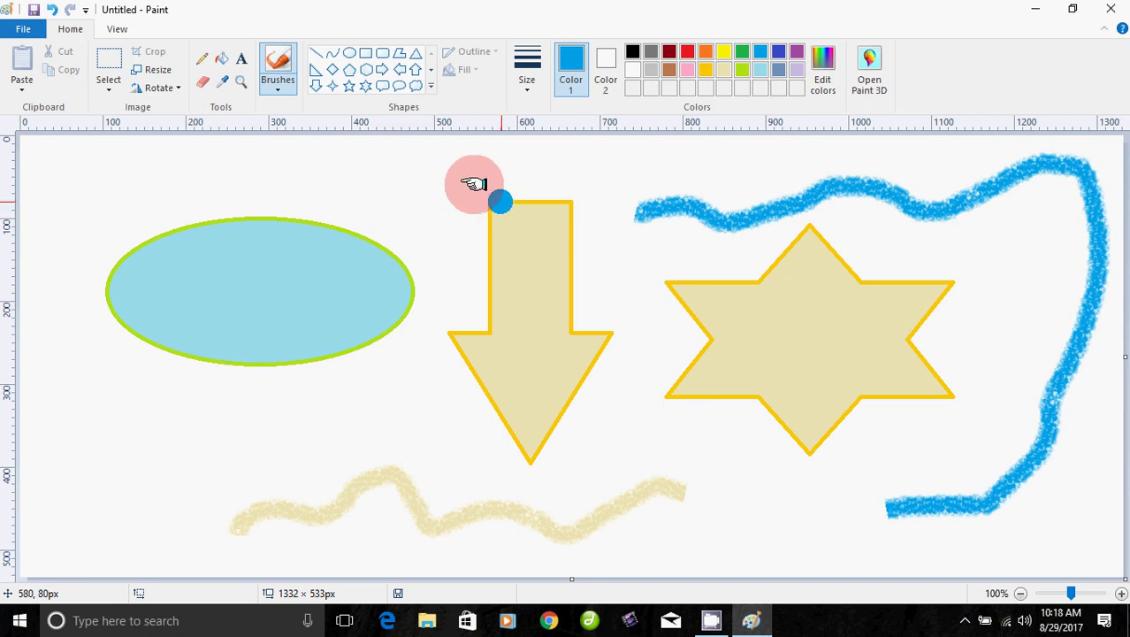
Step: Using Calligraphy brush 1, draw a turquoise wavy stroke about 365 px wide between the ellipse and the pale yellow crayon stroke
click(278, 81)
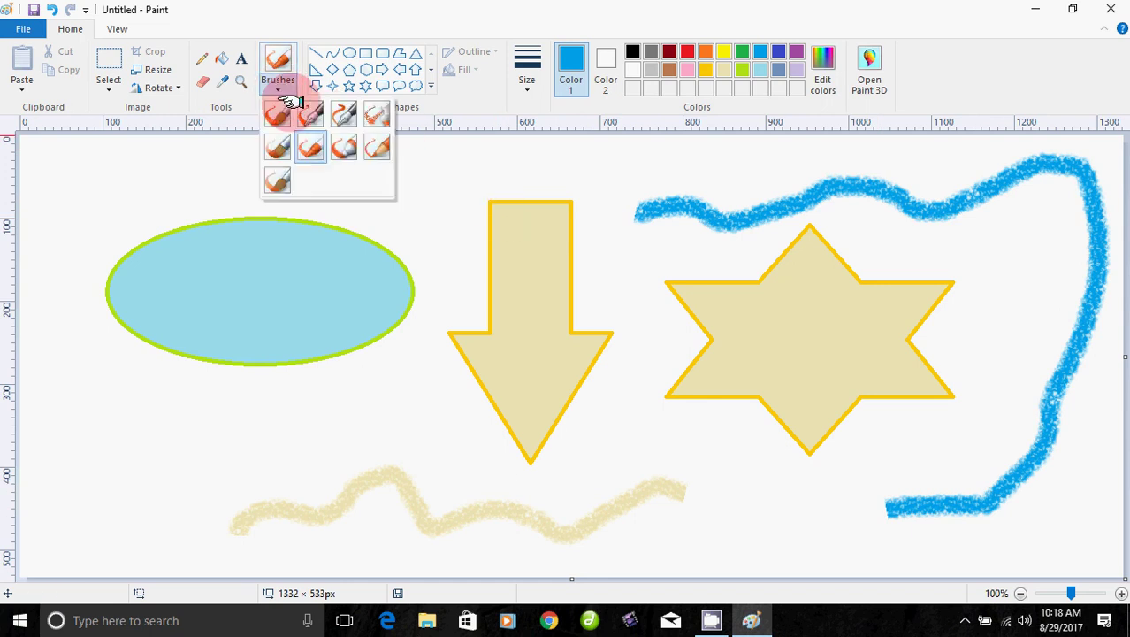
click(497, 177)
click(279, 87)
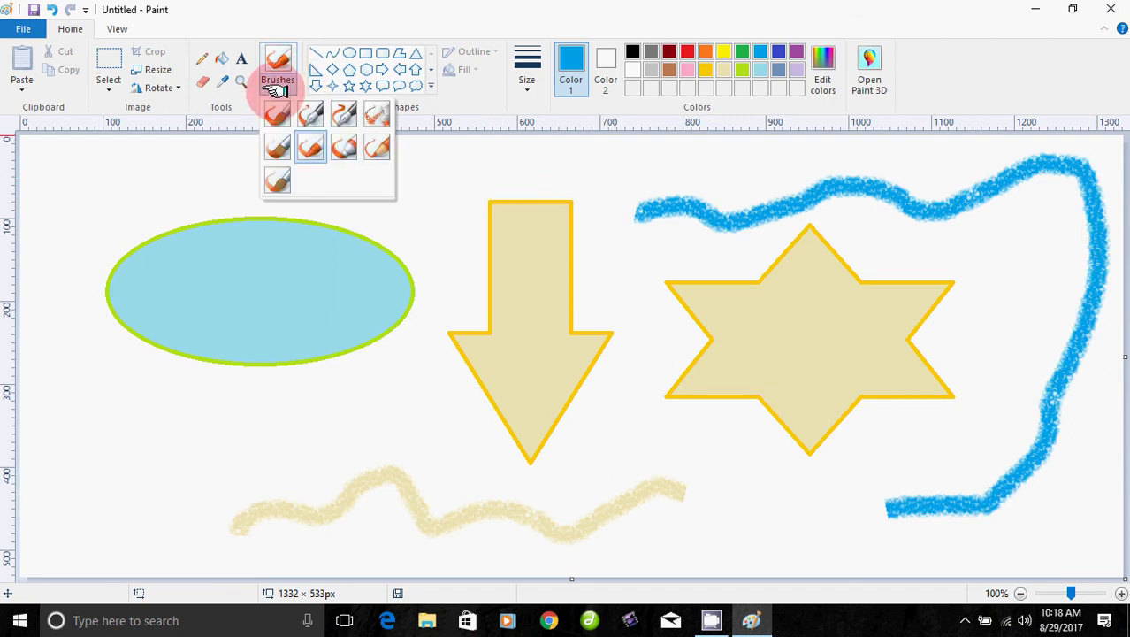
click(311, 113)
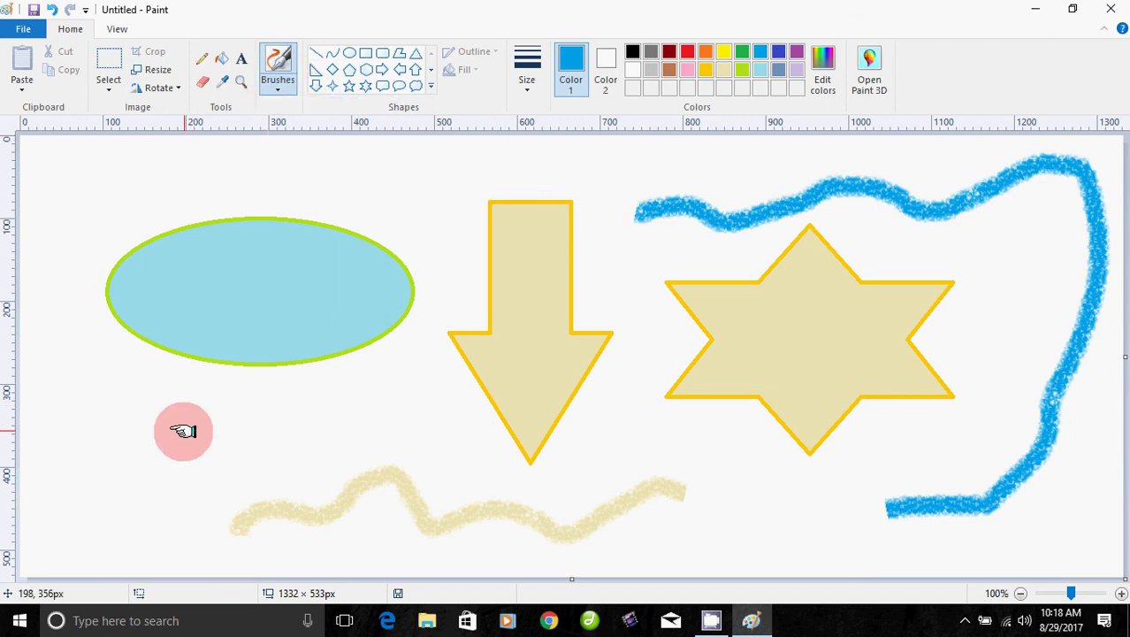
mouse_move(179, 432)
mouse_down()
mouse_move(374, 392)
mouse_move(397, 413)
mouse_move(478, 416)
mouse_up()
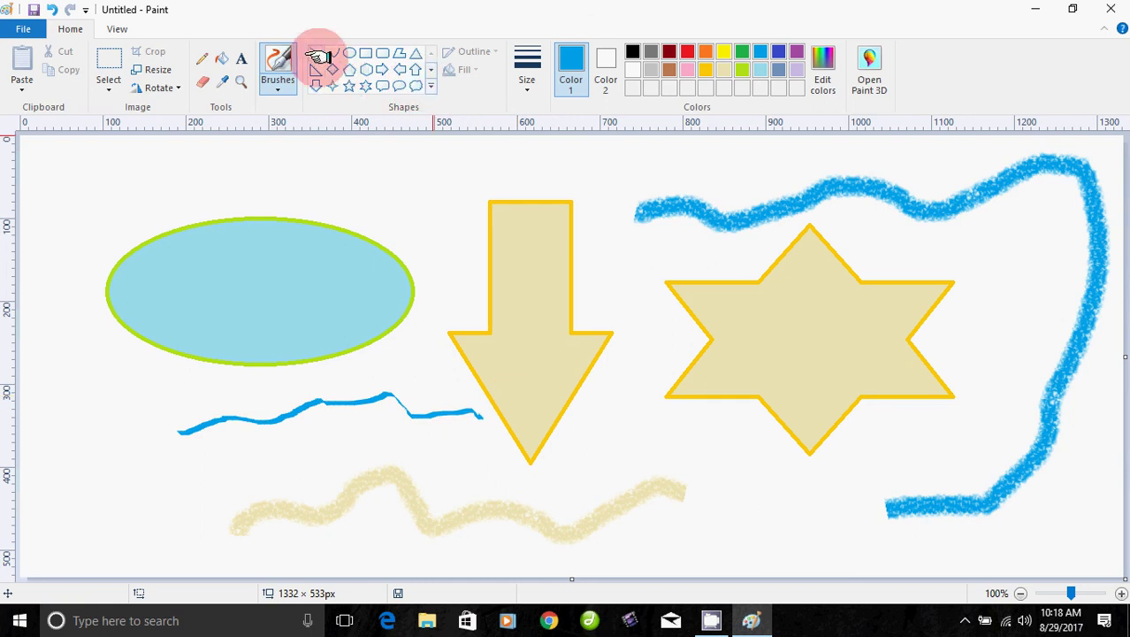
Step: Draw a turquoise-outlined heart of about 157 × 211 px below the ellipse's left end
click(430, 85)
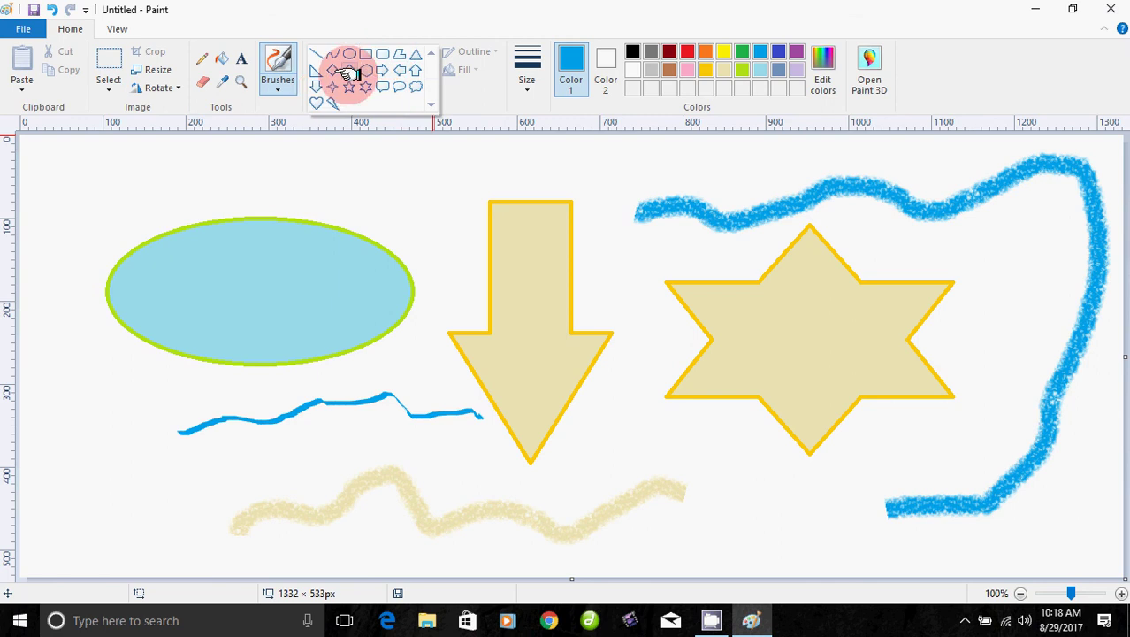
click(317, 103)
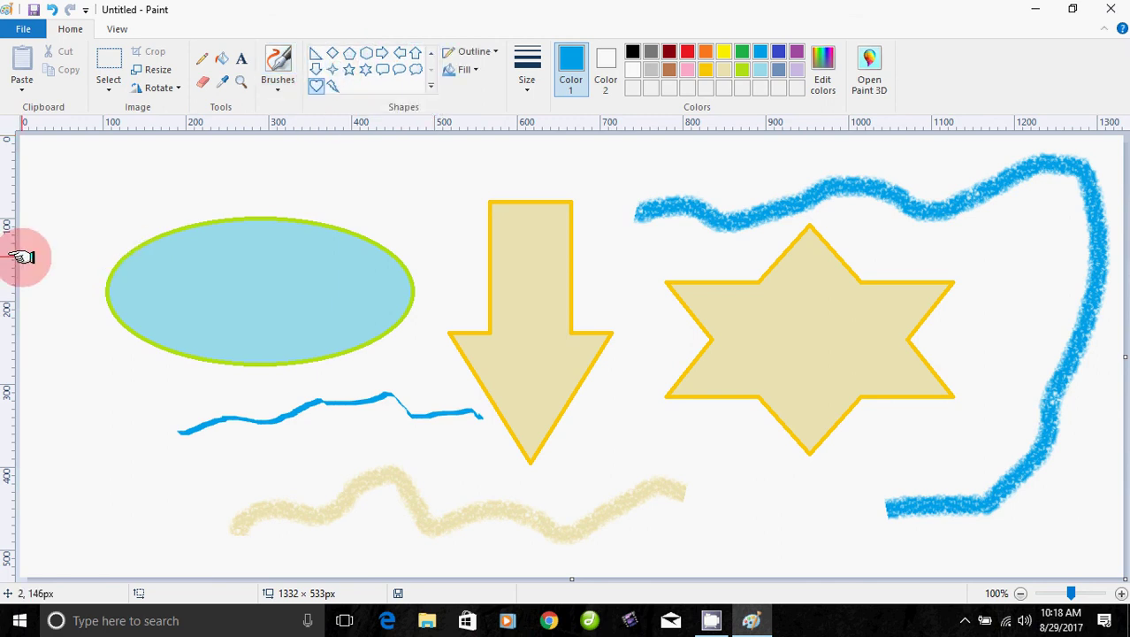
drag(43, 335, 175, 513)
Step: Fill the heart and the down arrow with light gray
click(221, 58)
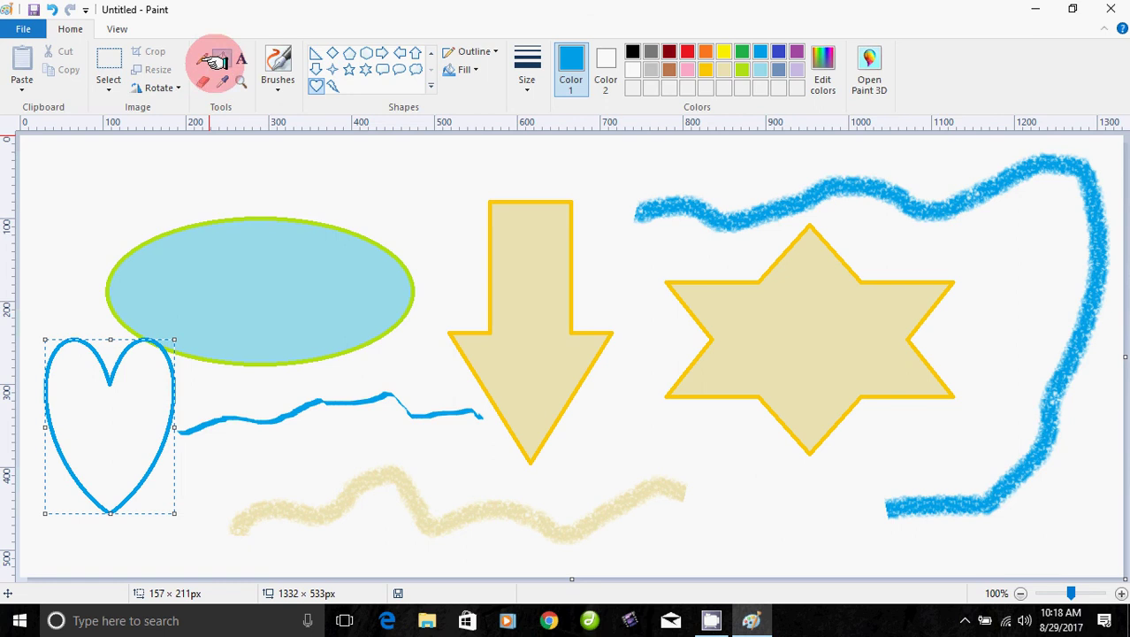
click(651, 70)
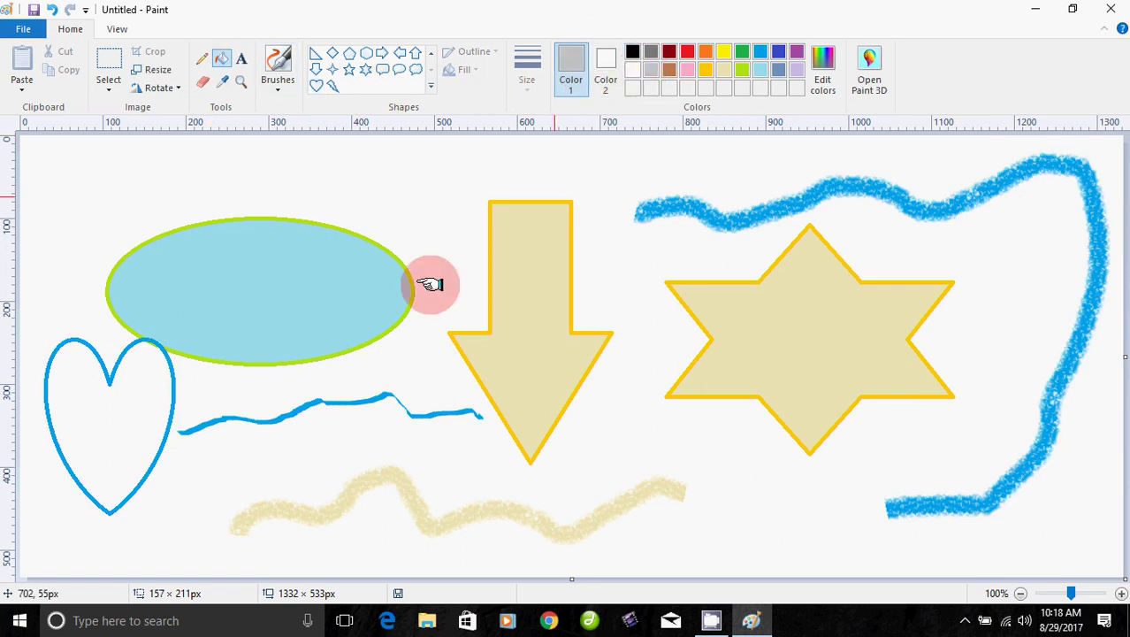
click(80, 424)
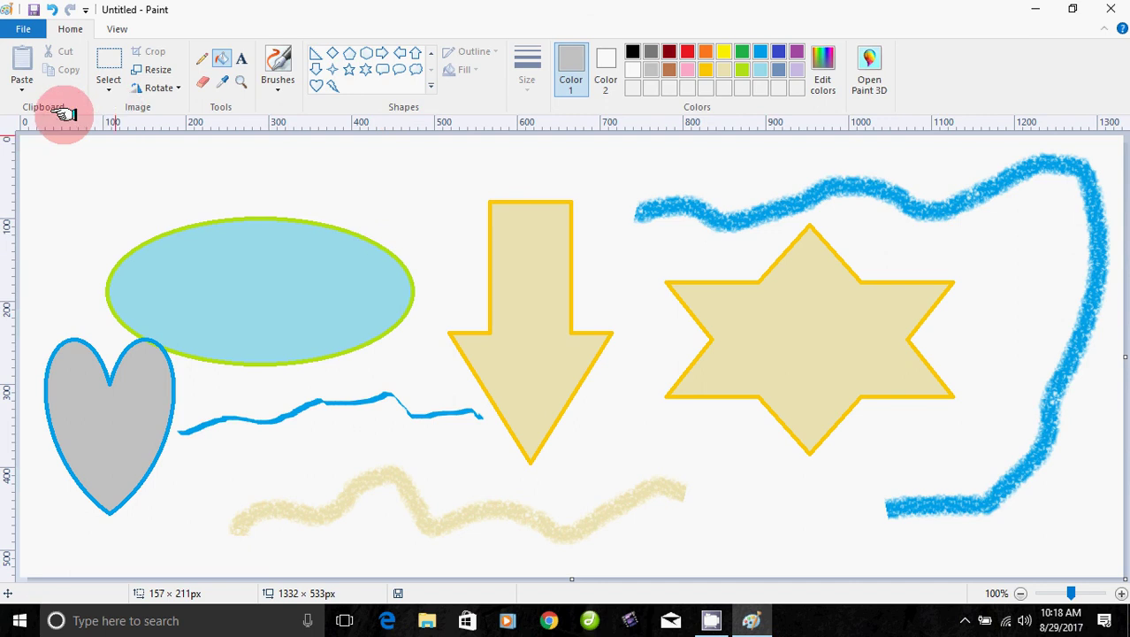
click(493, 254)
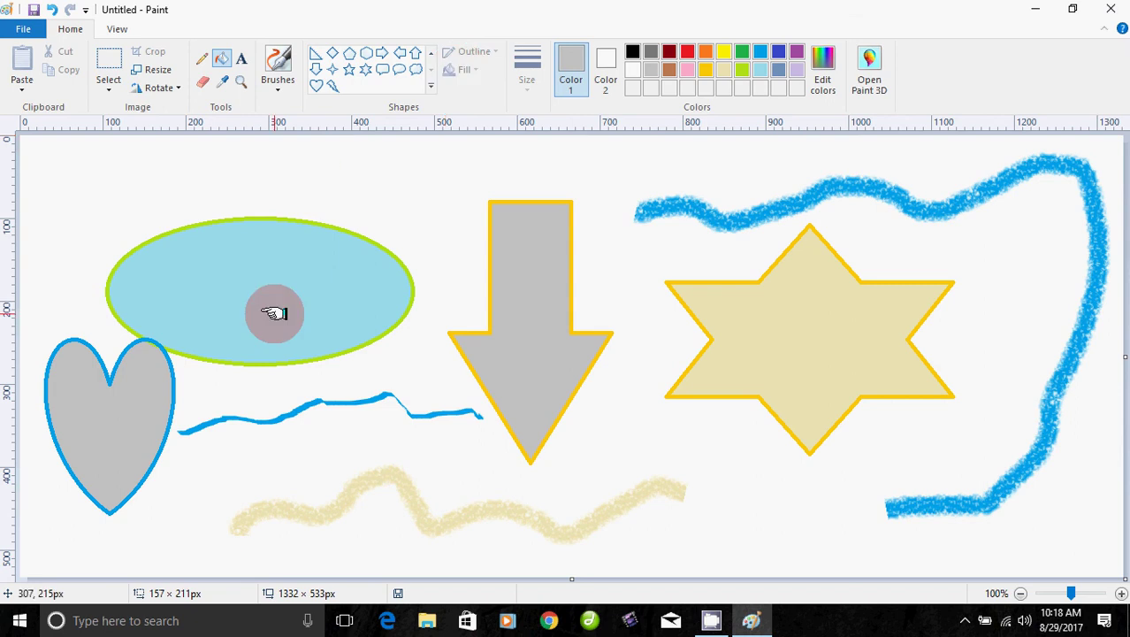
Step: With the Pencil, draw two light gray lines above the ellipse, the upper at the thickest size and the lower at the thinnest
click(201, 56)
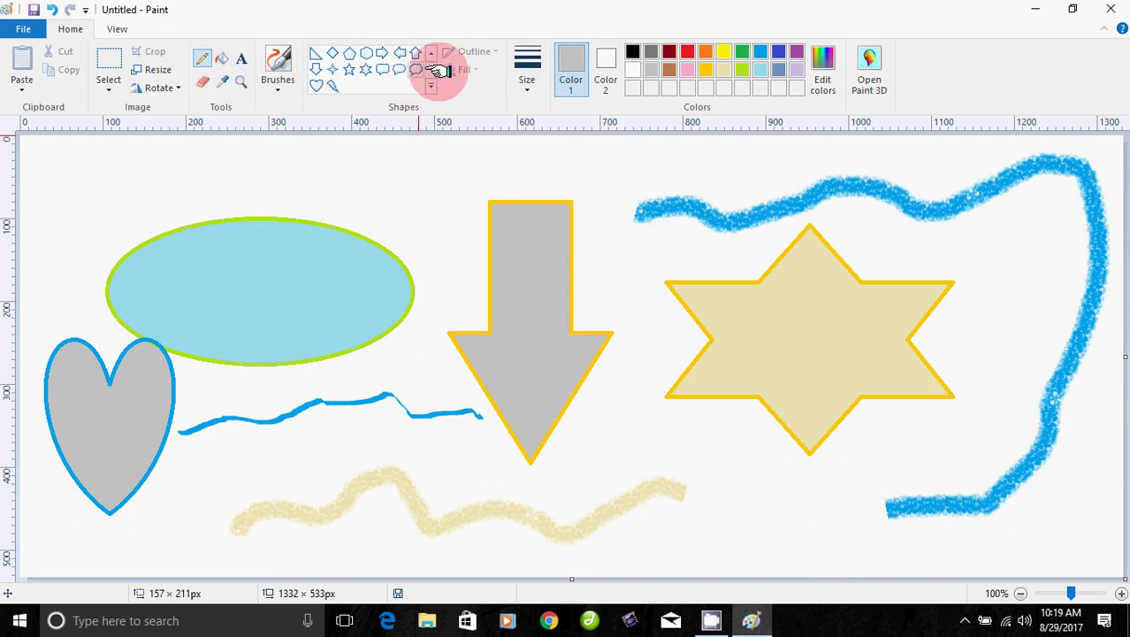
click(527, 68)
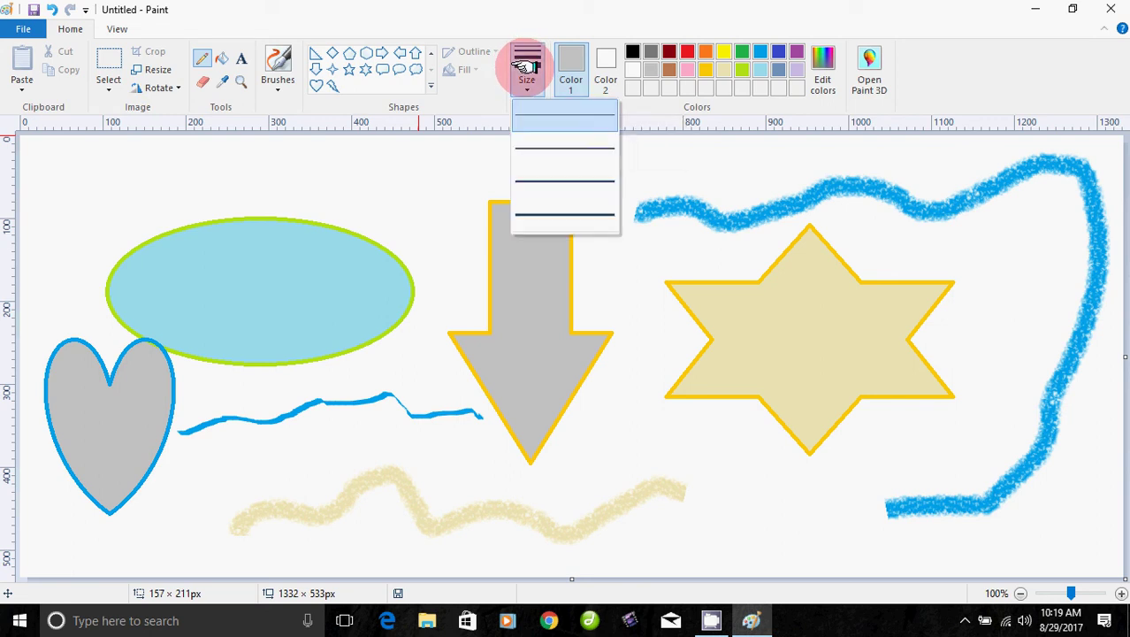
click(533, 213)
drag(200, 175, 393, 174)
click(527, 62)
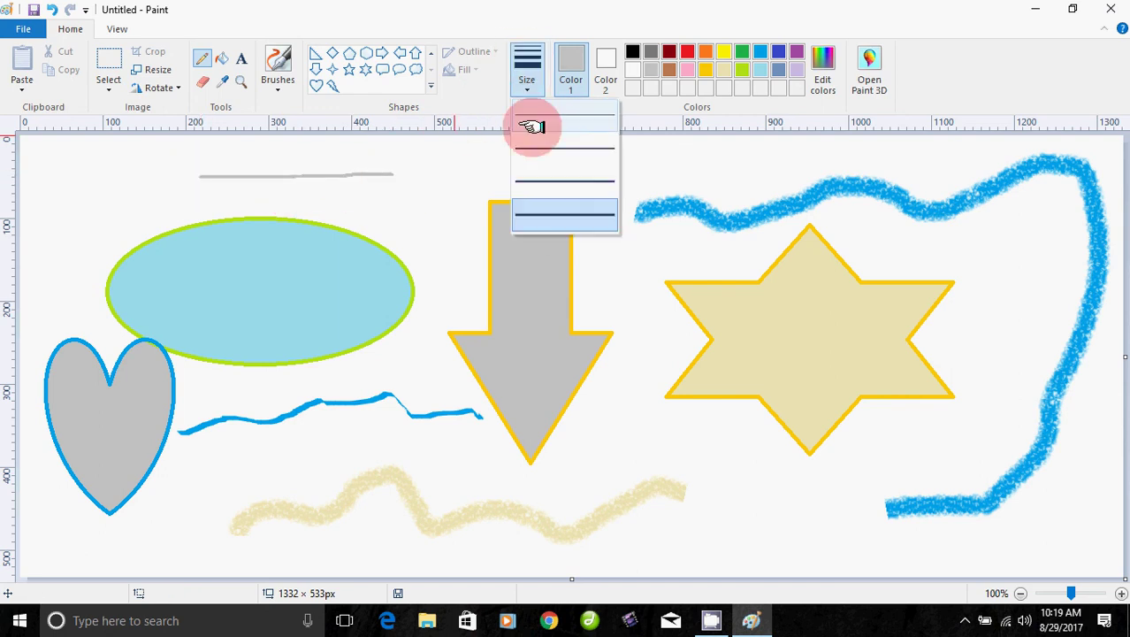
click(539, 113)
drag(206, 189, 372, 199)
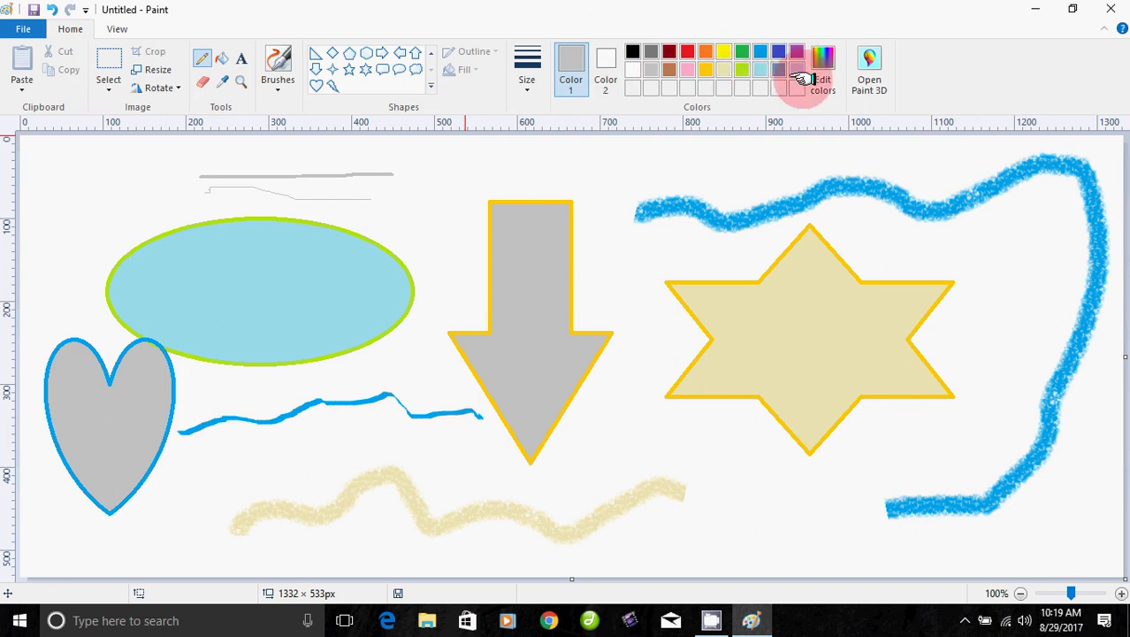
Step: Set Color 1 to a custom light green with red 177, green 233 and blue 158
click(822, 76)
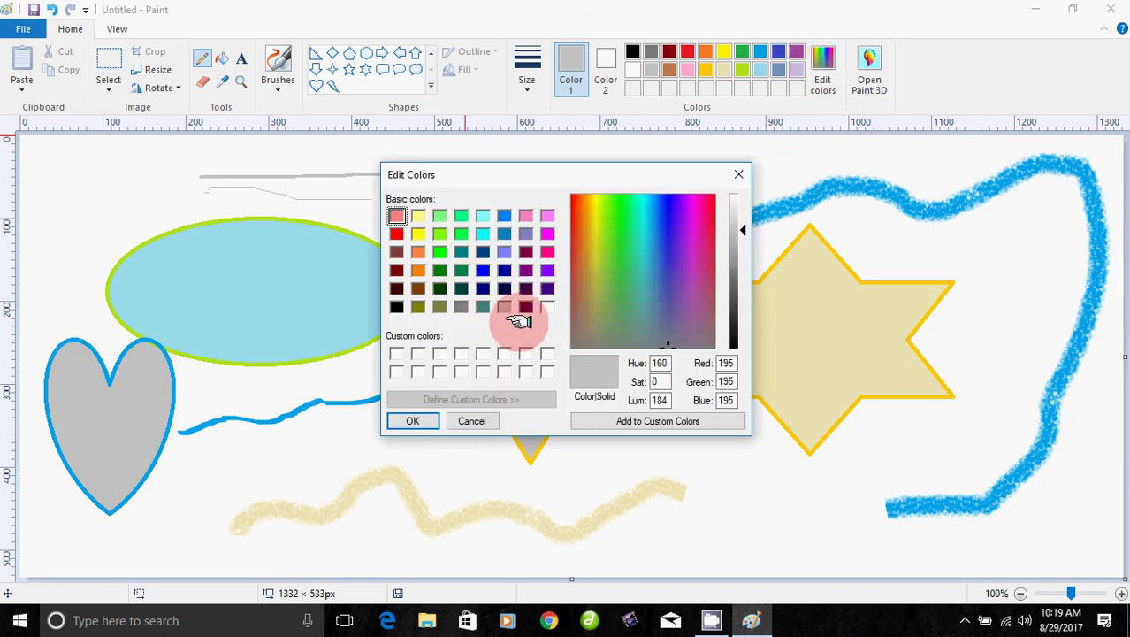
drag(668, 345, 705, 223)
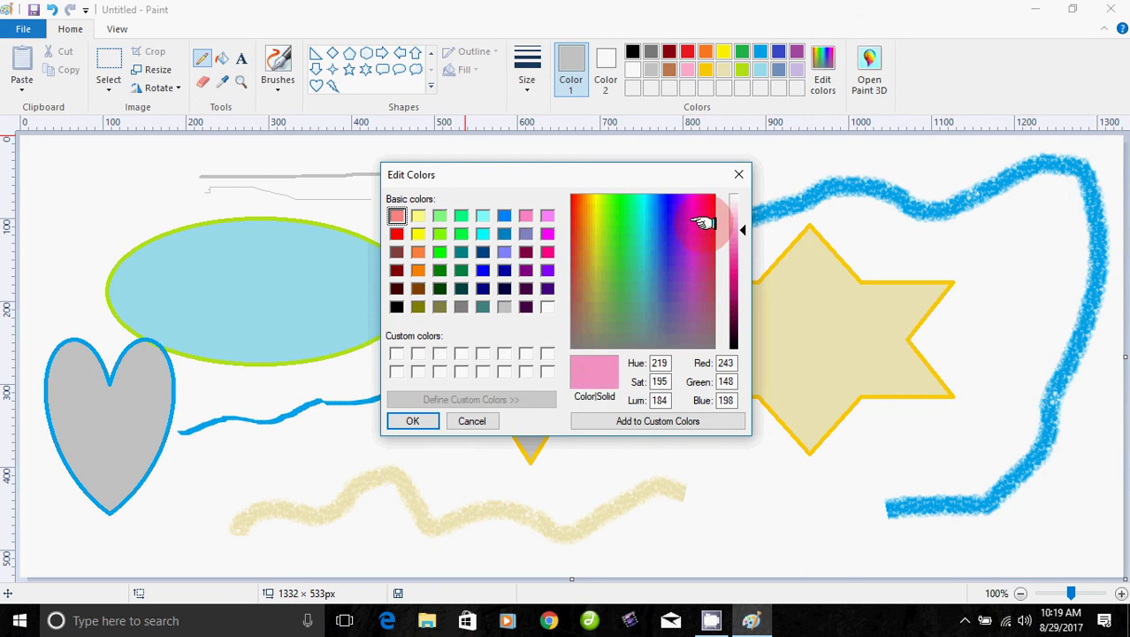
drag(650, 305, 613, 252)
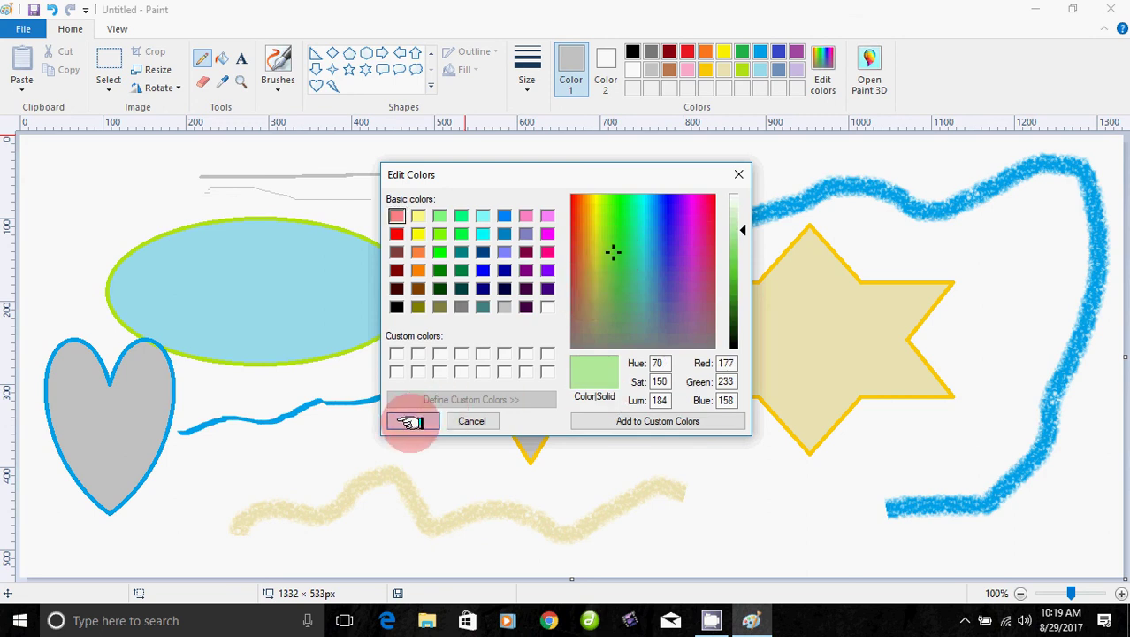
click(408, 417)
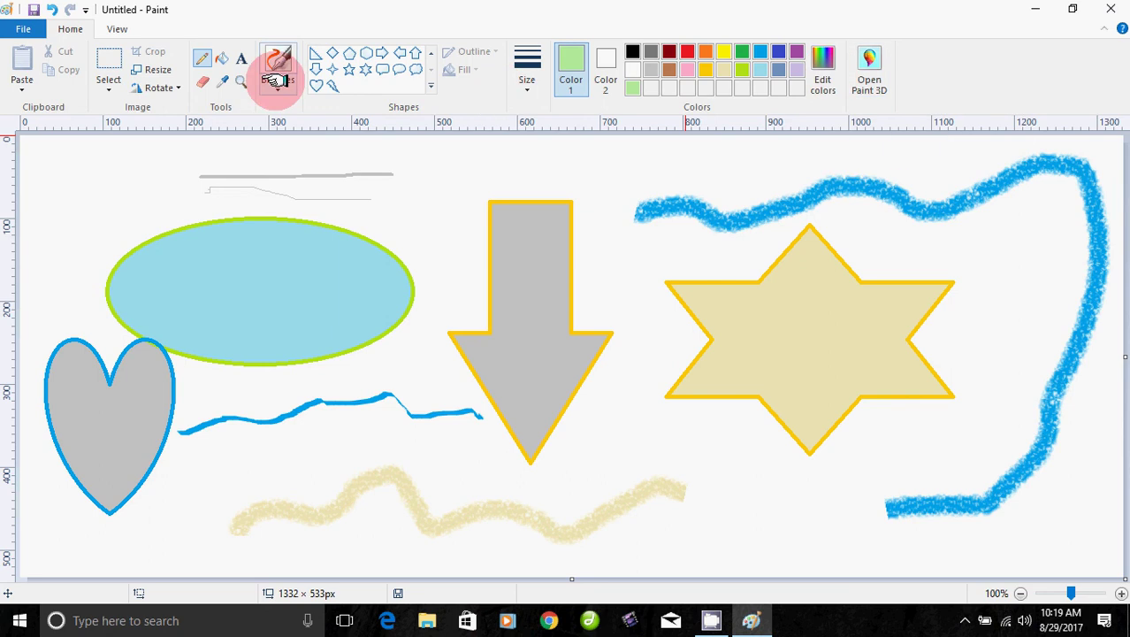
Step: Examine the Resize and Skew options and leave them without applying any change
click(157, 70)
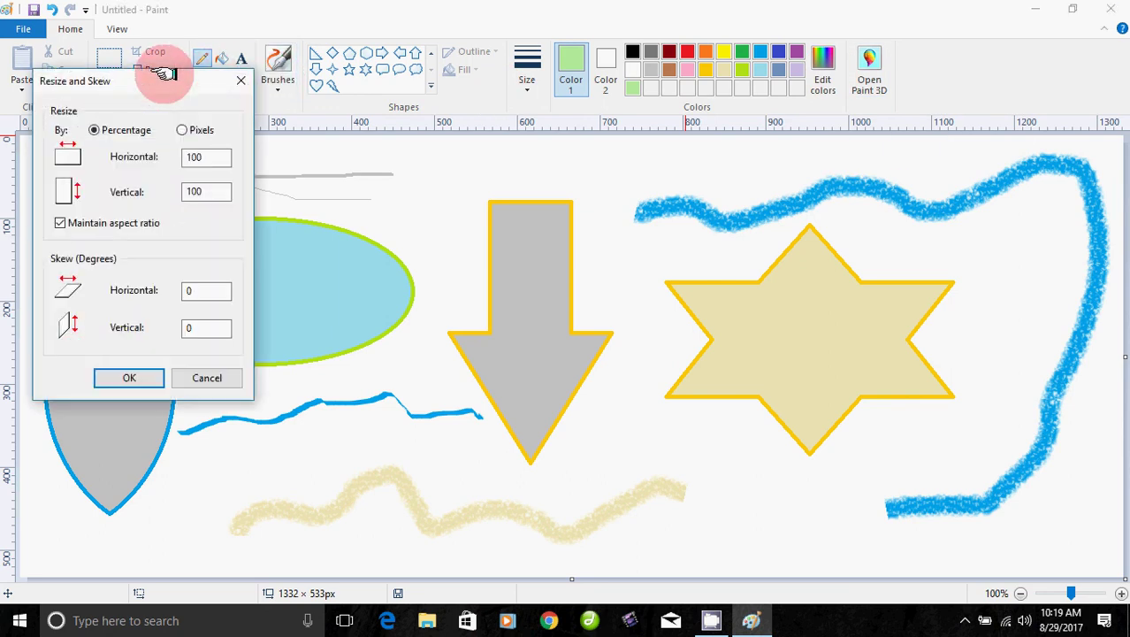
click(207, 379)
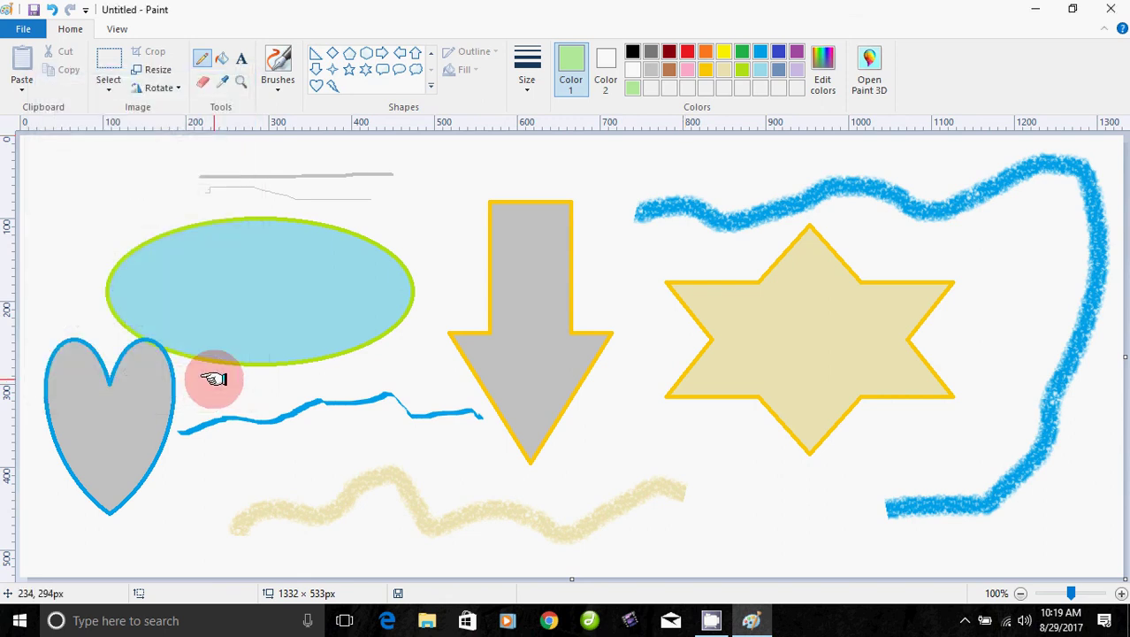
Step: Clear the entire canvas and draw a light green rounded rectangular callout of about 691 × 215 px
key(ctrl+a)
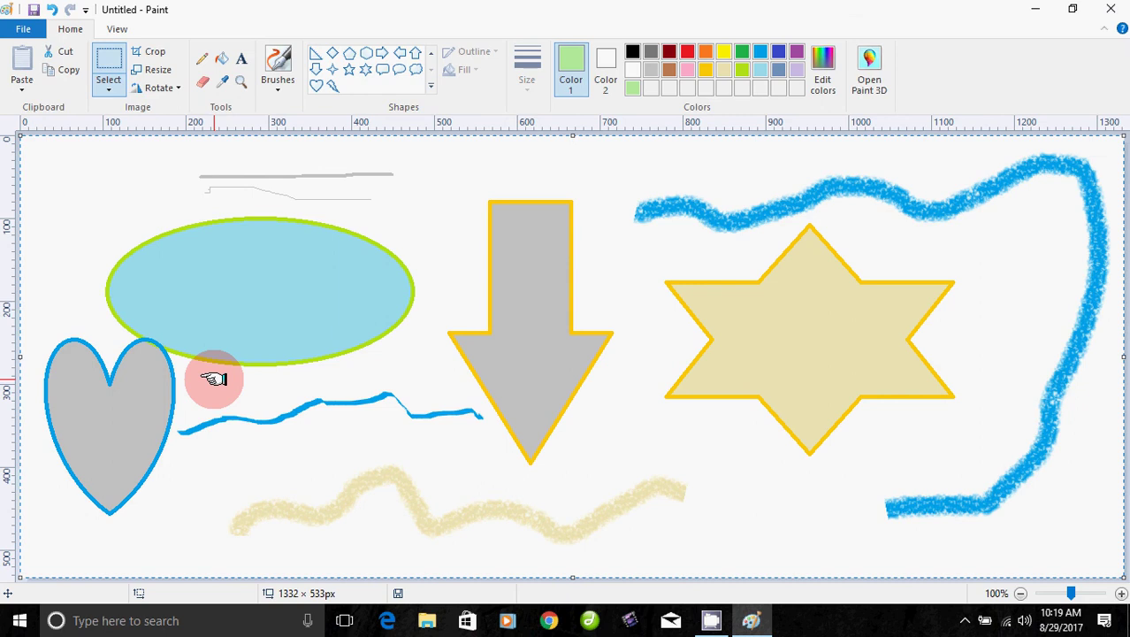
key(Delete)
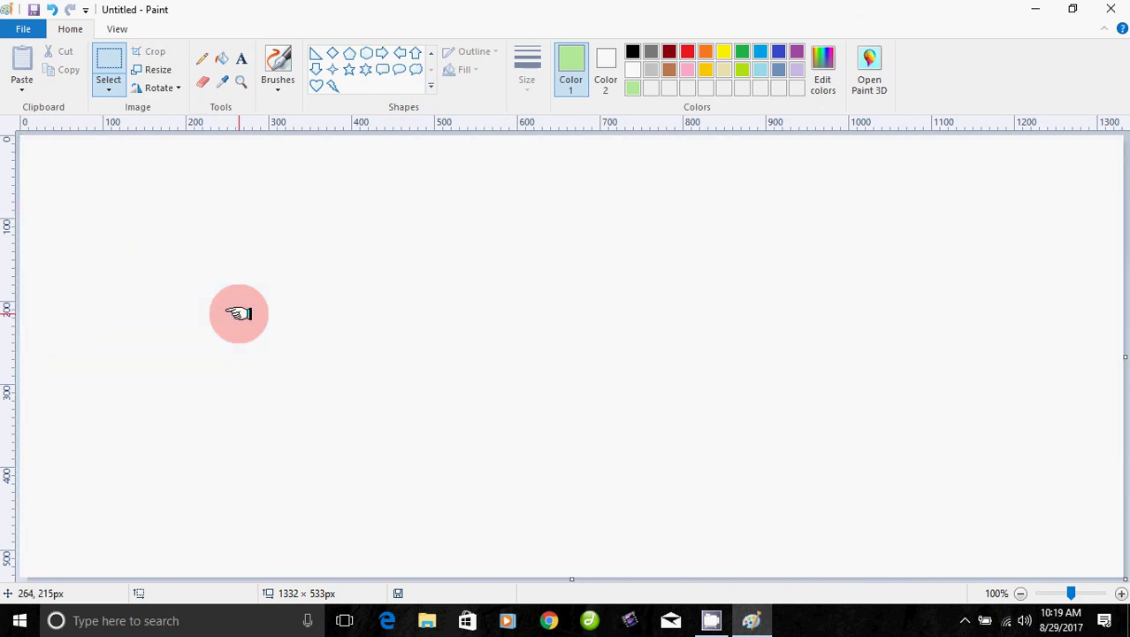
click(381, 69)
drag(113, 251, 685, 426)
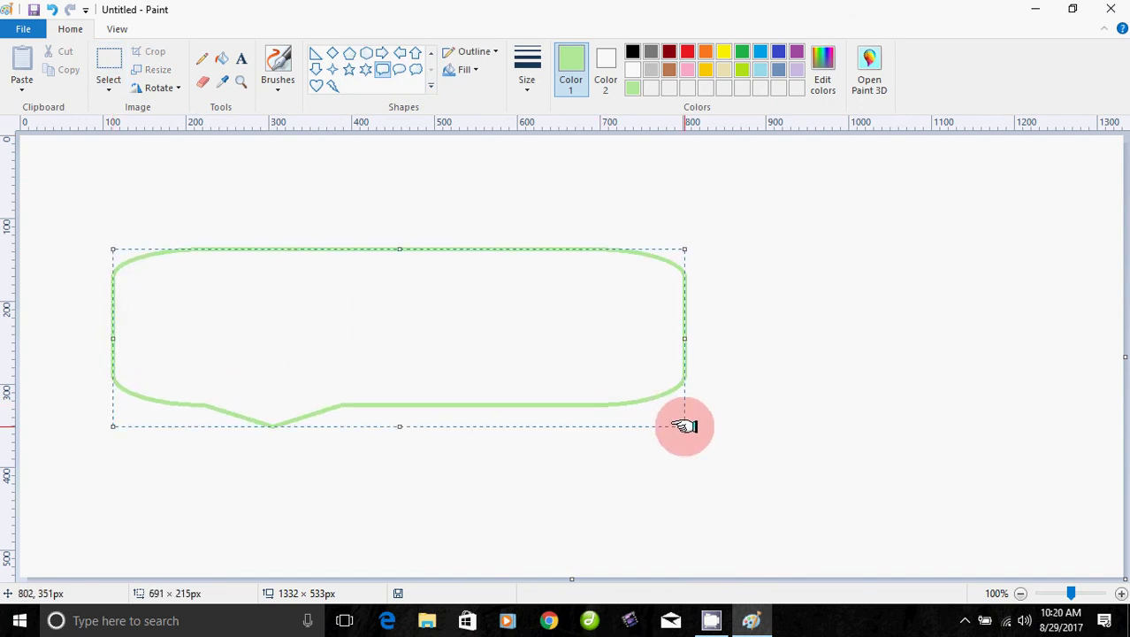
Step: Rotate the callout right 90°, rotate it 180°, flip it horizontally and vertically, and rotate it right 90° again
click(171, 82)
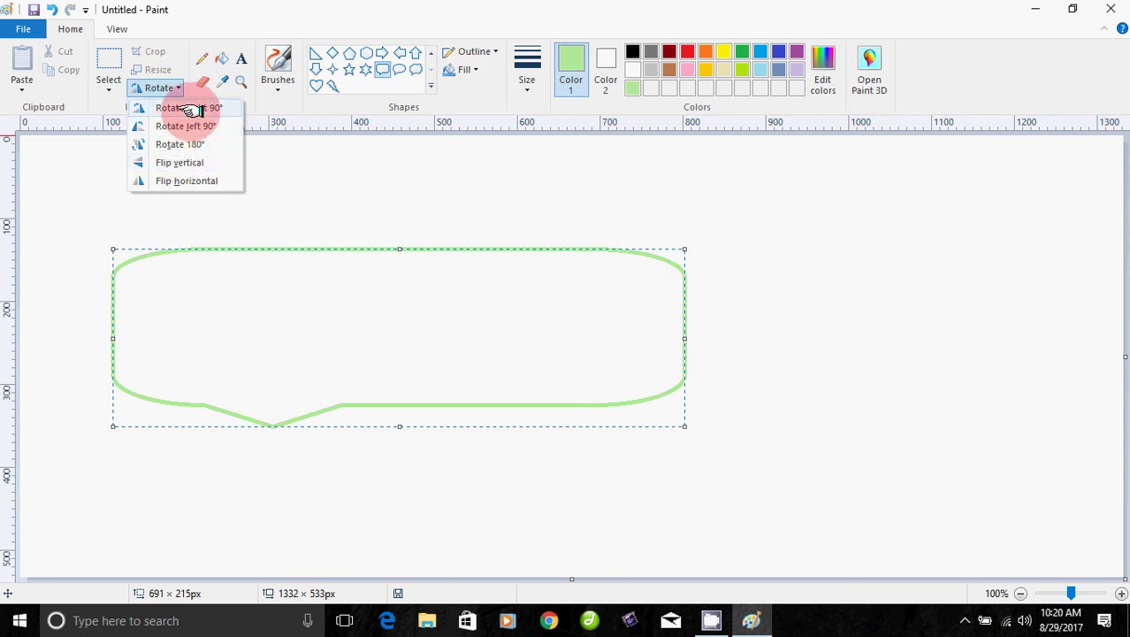
click(192, 108)
click(171, 90)
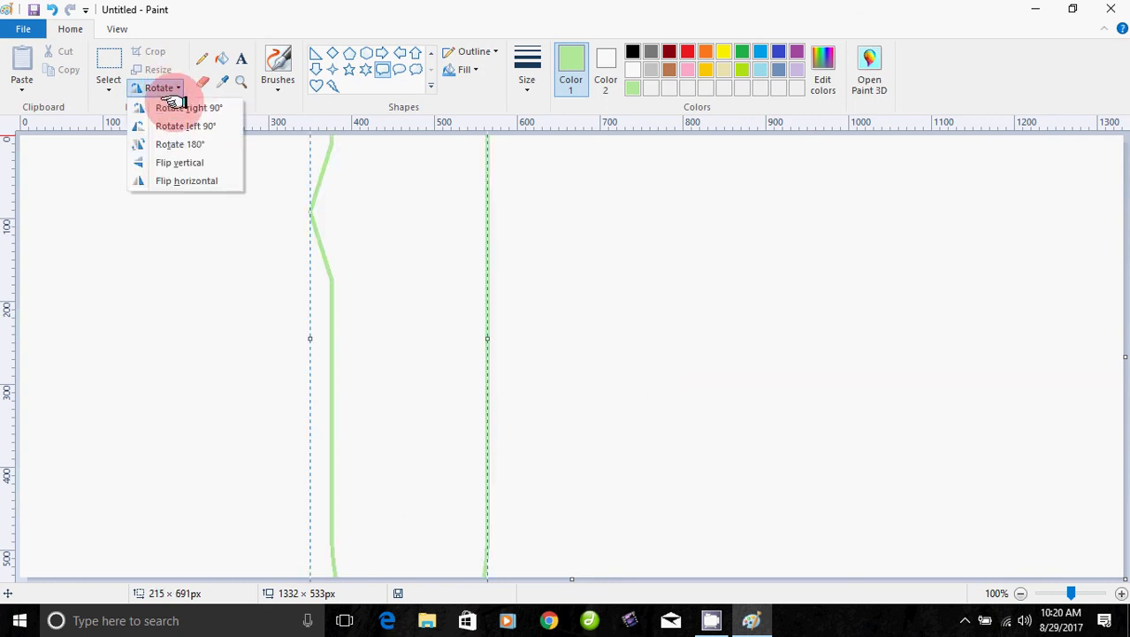
click(159, 144)
click(177, 87)
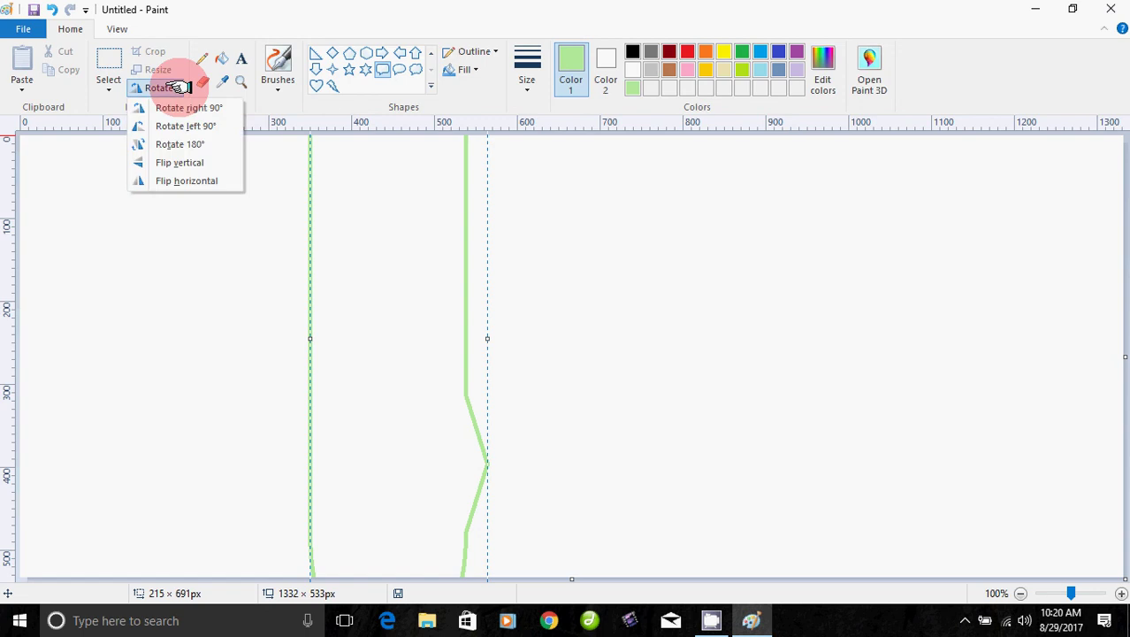
click(180, 179)
click(178, 89)
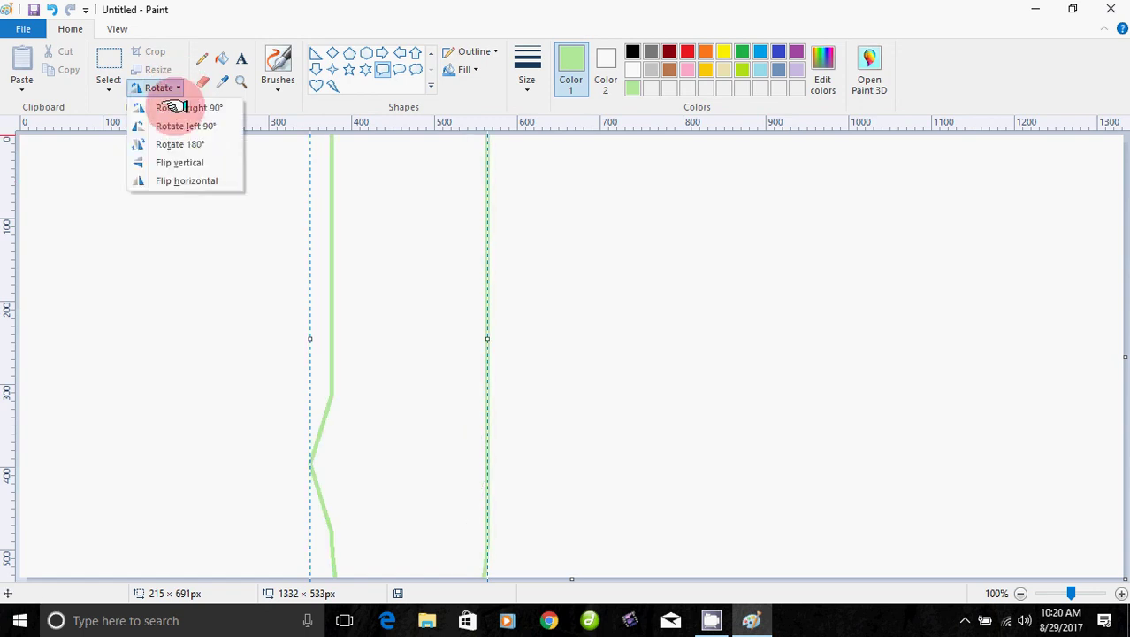
click(181, 162)
click(178, 89)
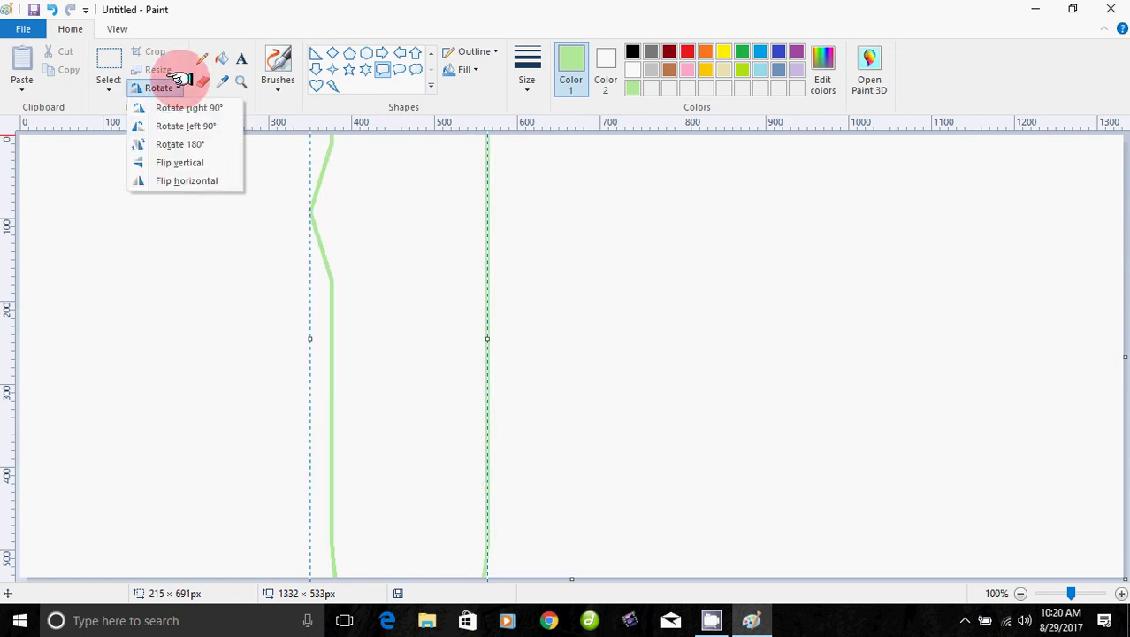
click(182, 109)
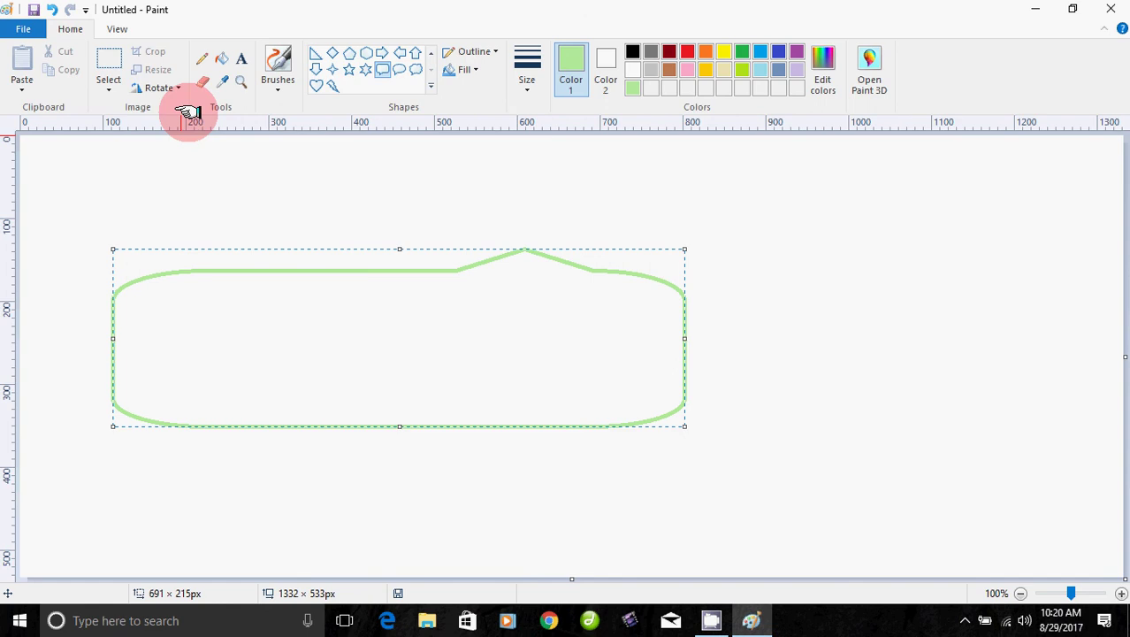
Step: Enclose the callout in a rectangular selection of about 964 × 353 px, move it slightly up and to the right, and deselect it
click(108, 83)
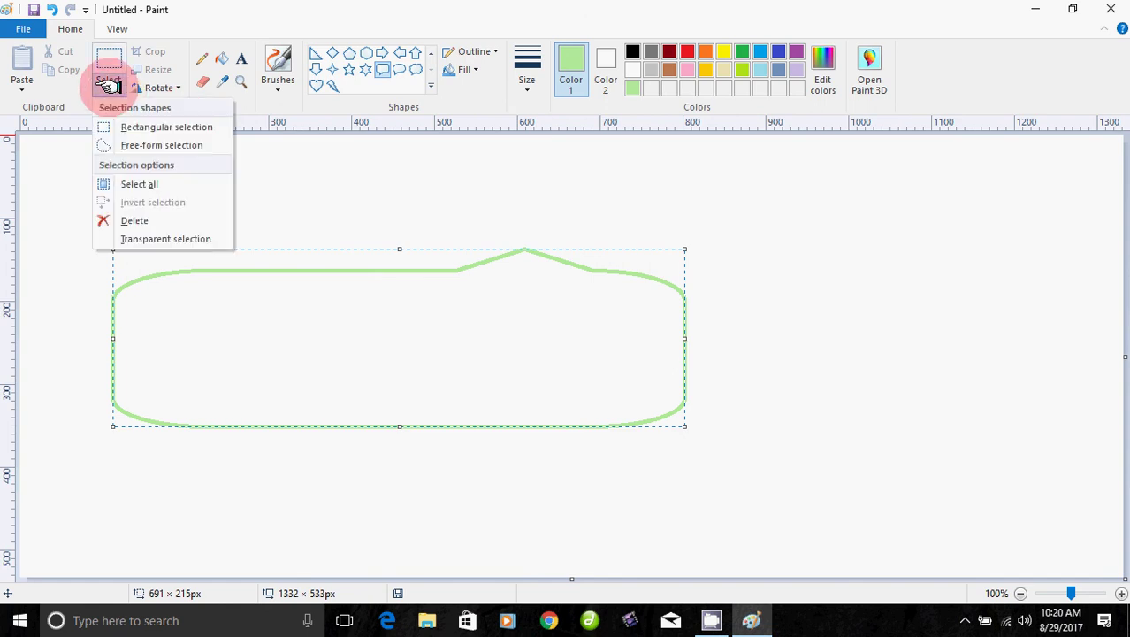
click(112, 126)
drag(70, 224, 76, 258)
drag(101, 295, 868, 516)
drag(566, 389, 724, 372)
key(ctrl+z)
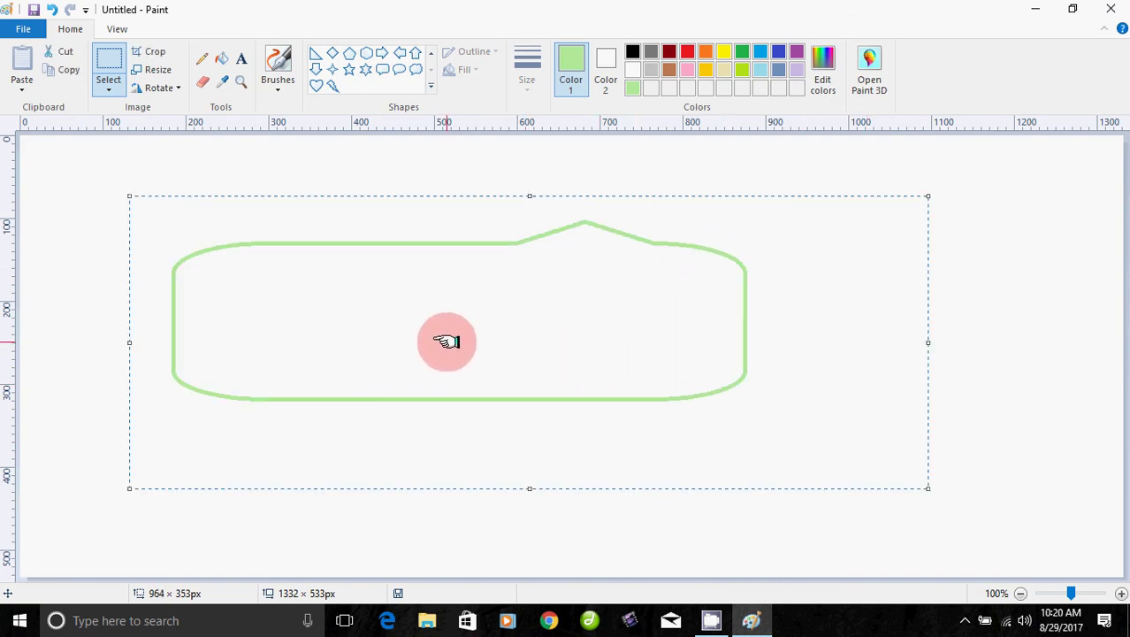
click(95, 182)
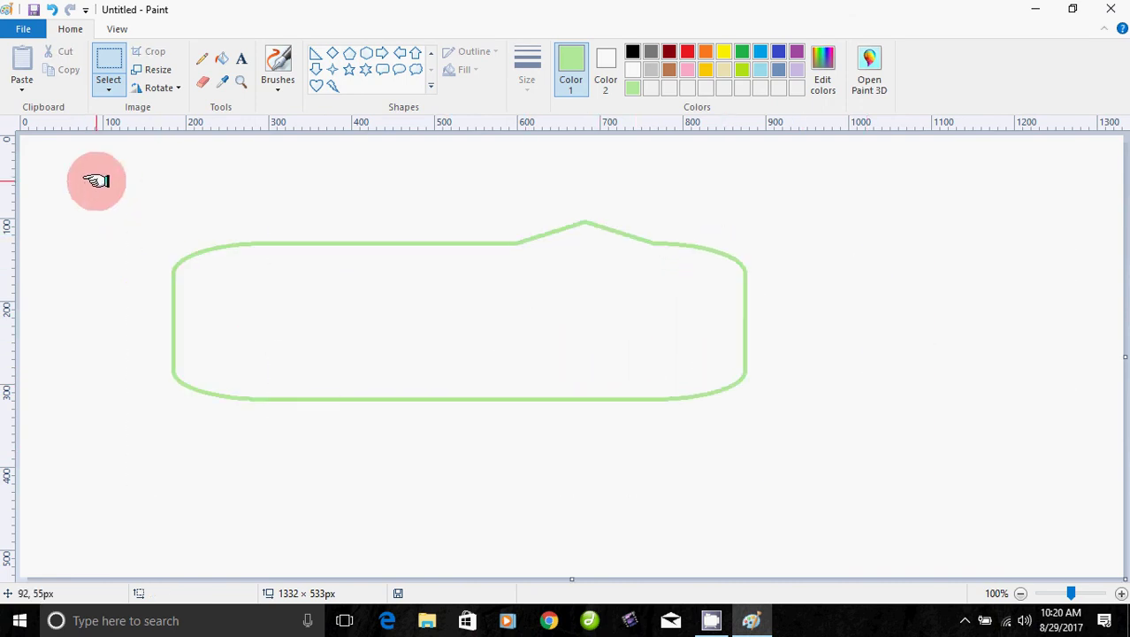
Step: Delete the callout's left part using a rectangular selection of about 335 × 310 px
click(108, 90)
click(127, 126)
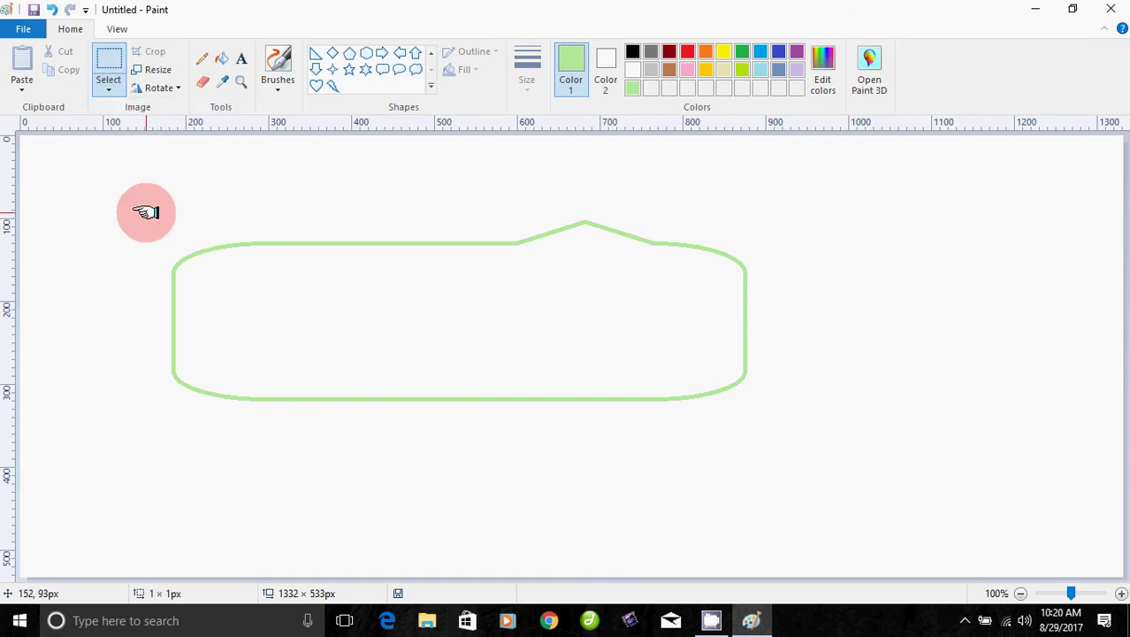
drag(146, 213, 424, 469)
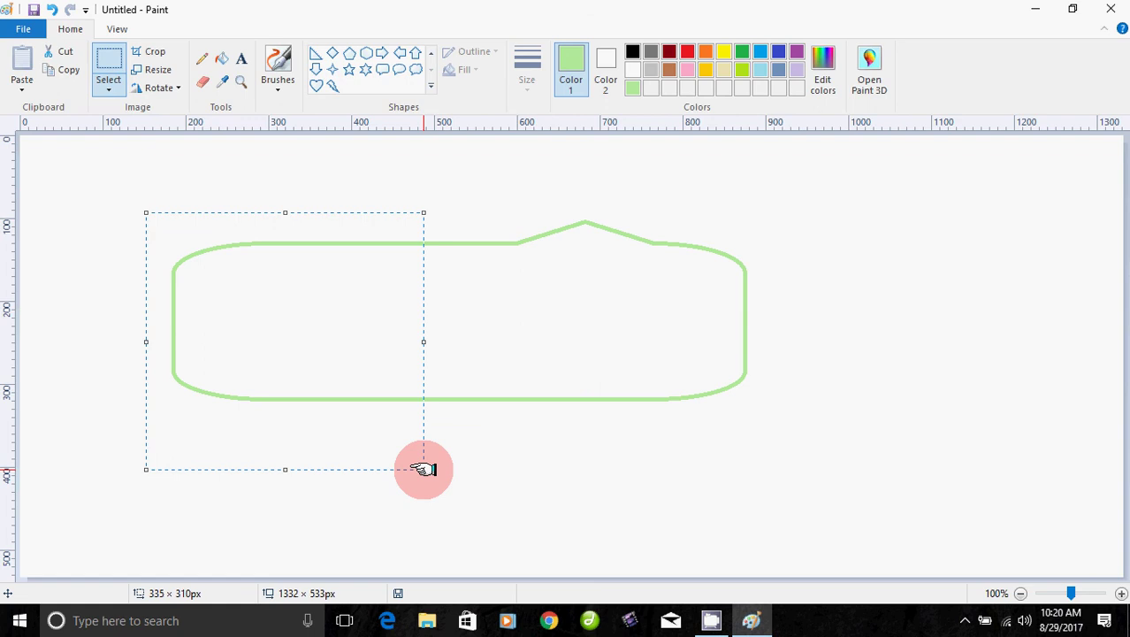
key(Delete)
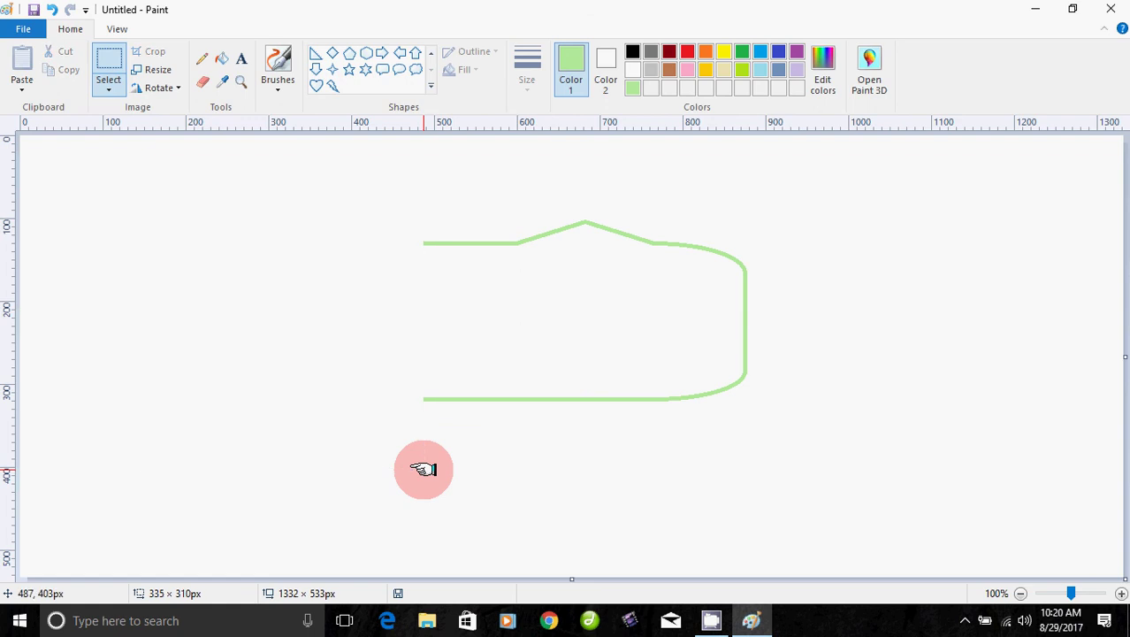
Step: Undo the deletion of the callout's left part, and delete the entire canvas content using Select all
key(ctrl+z)
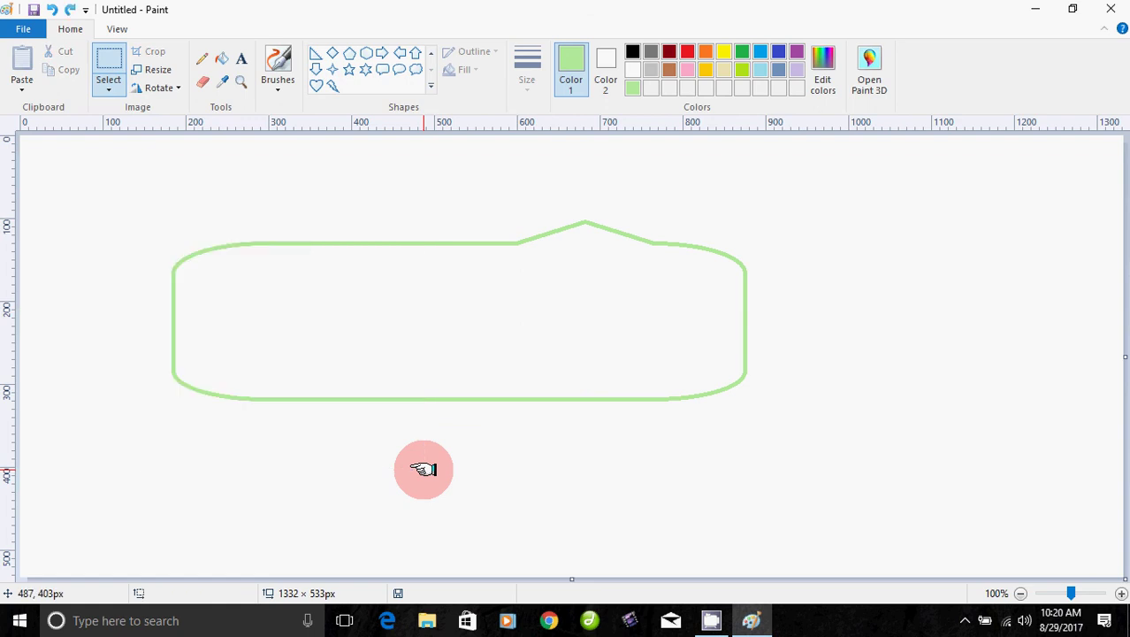
click(109, 88)
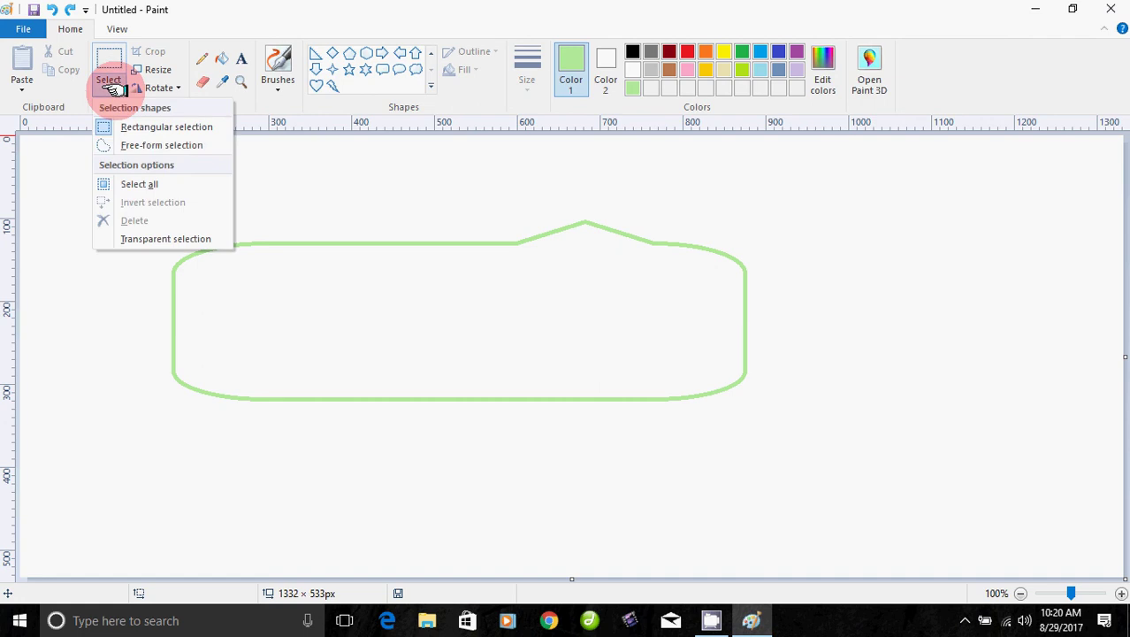
click(142, 184)
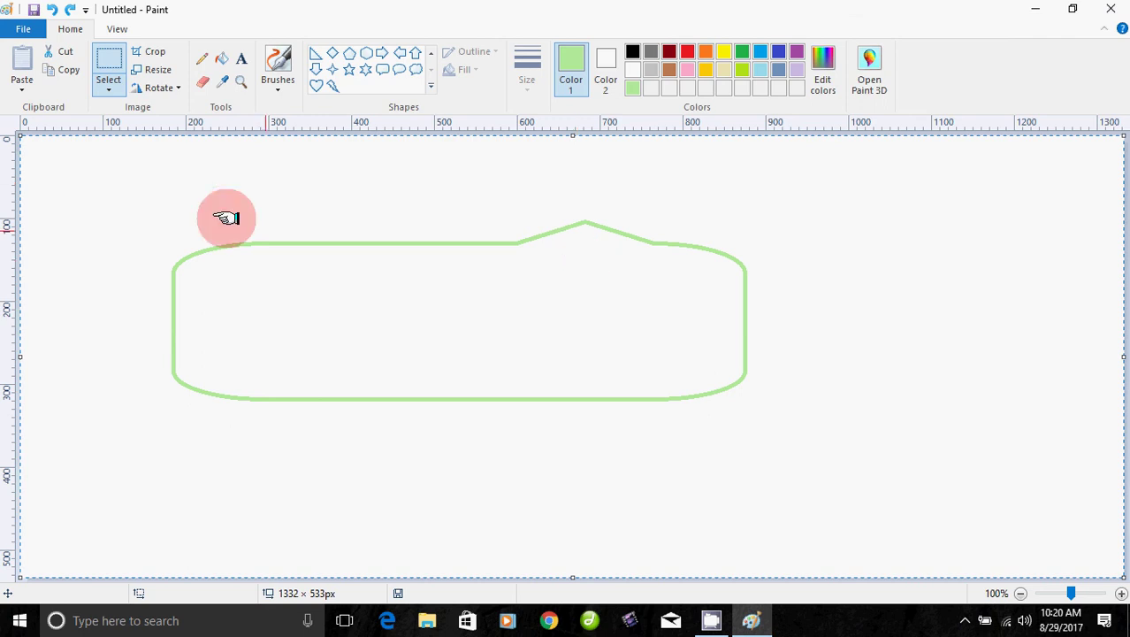
click(109, 89)
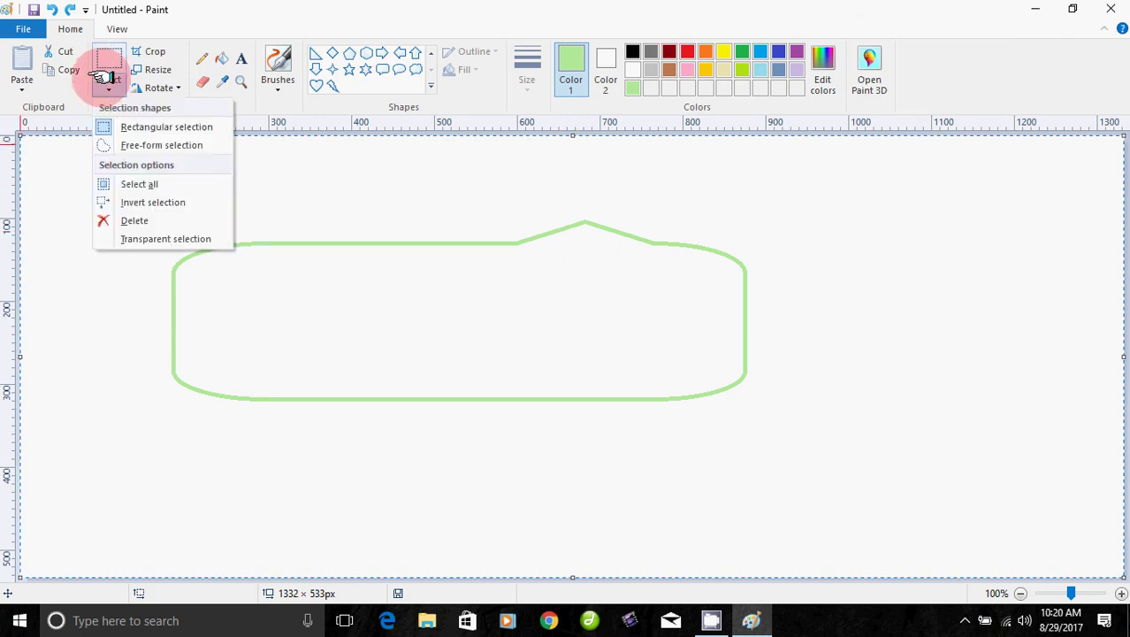
click(149, 222)
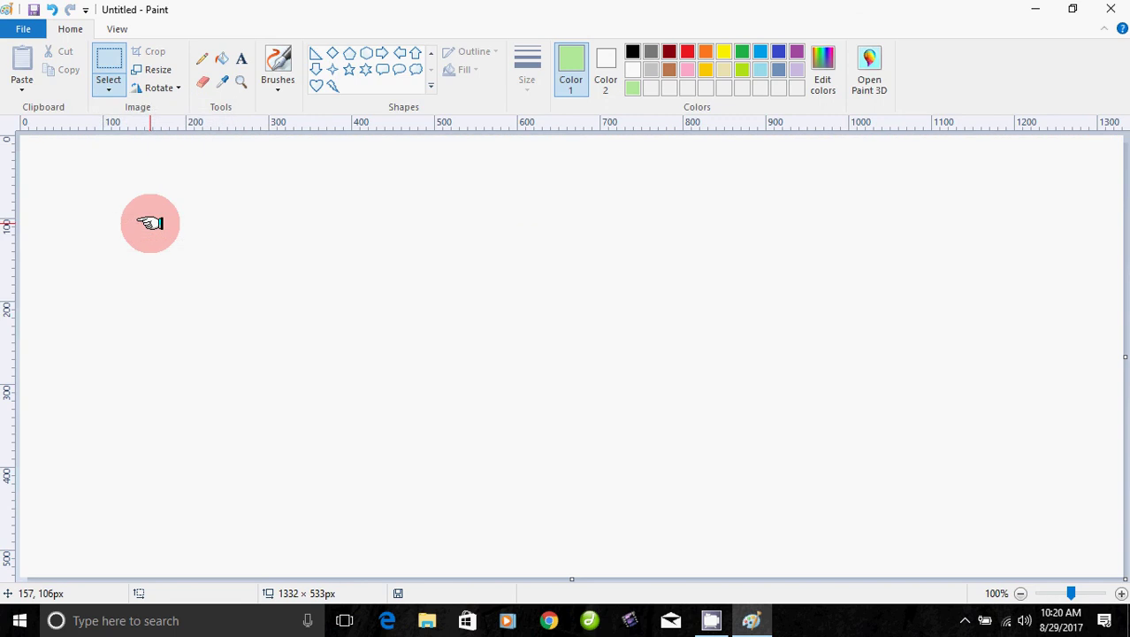
click(108, 84)
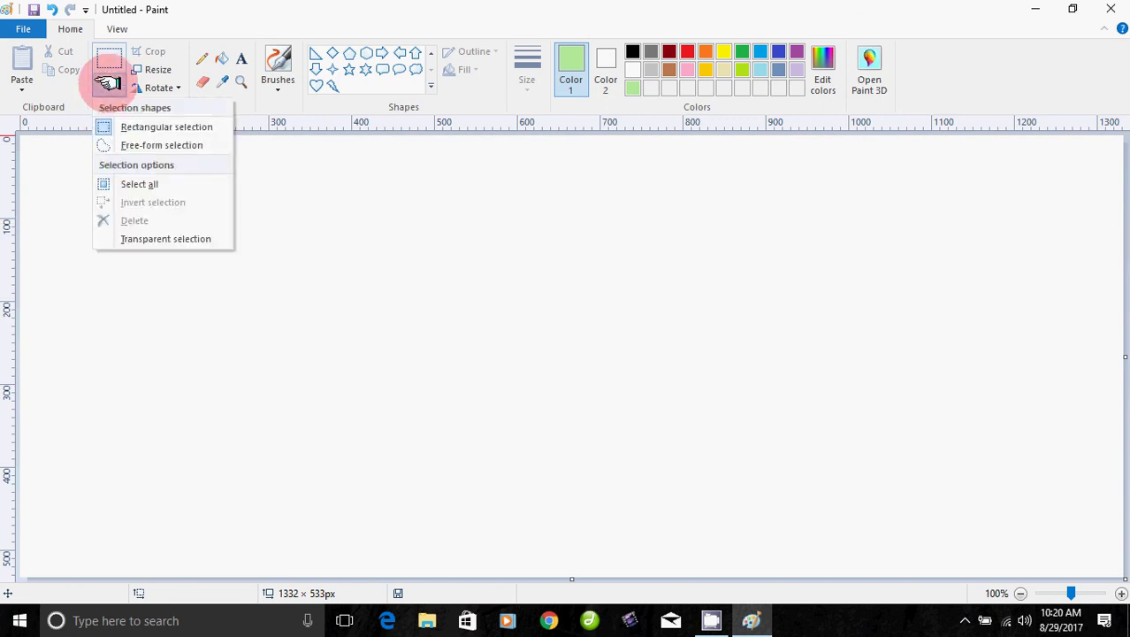
click(389, 255)
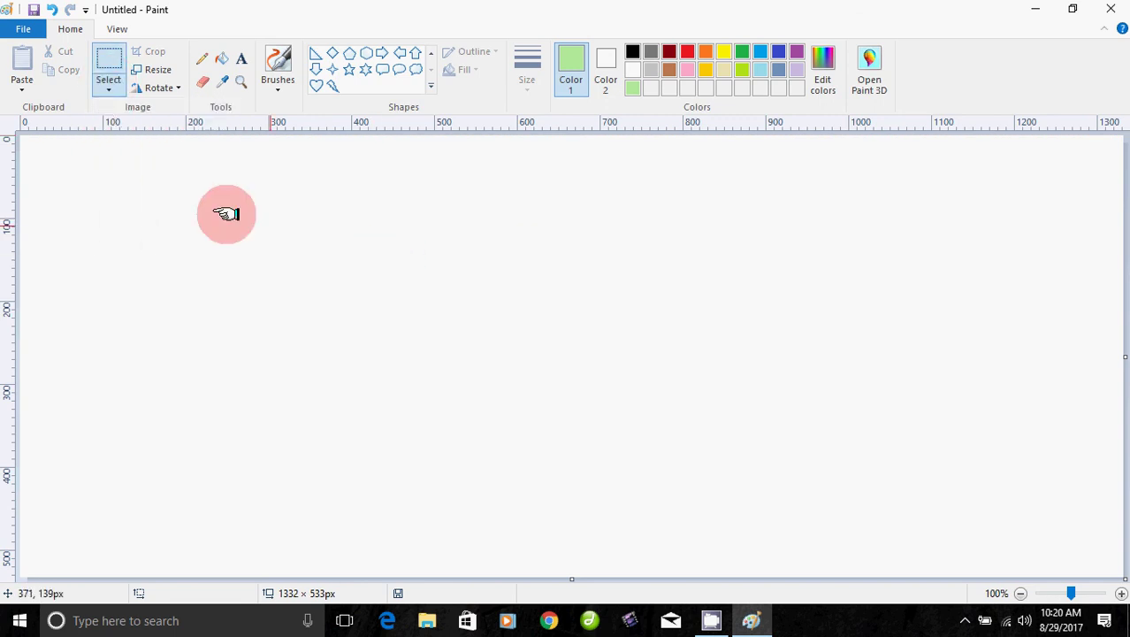
click(97, 72)
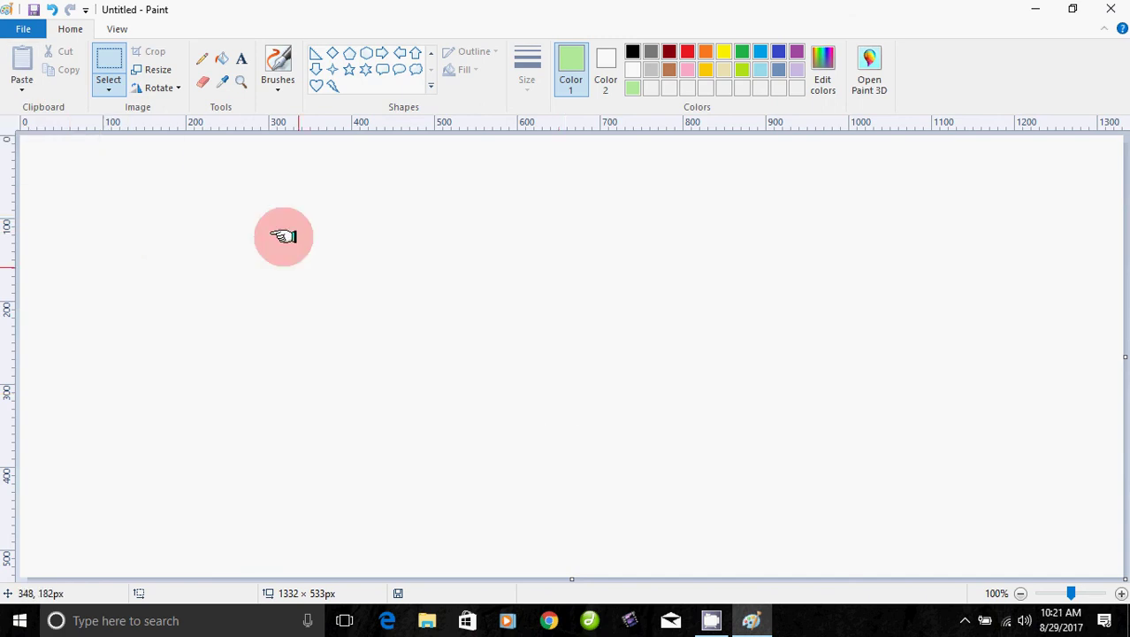
Step: Draw a light green heart of about 157 × 176 px near the canvas's left side
click(315, 85)
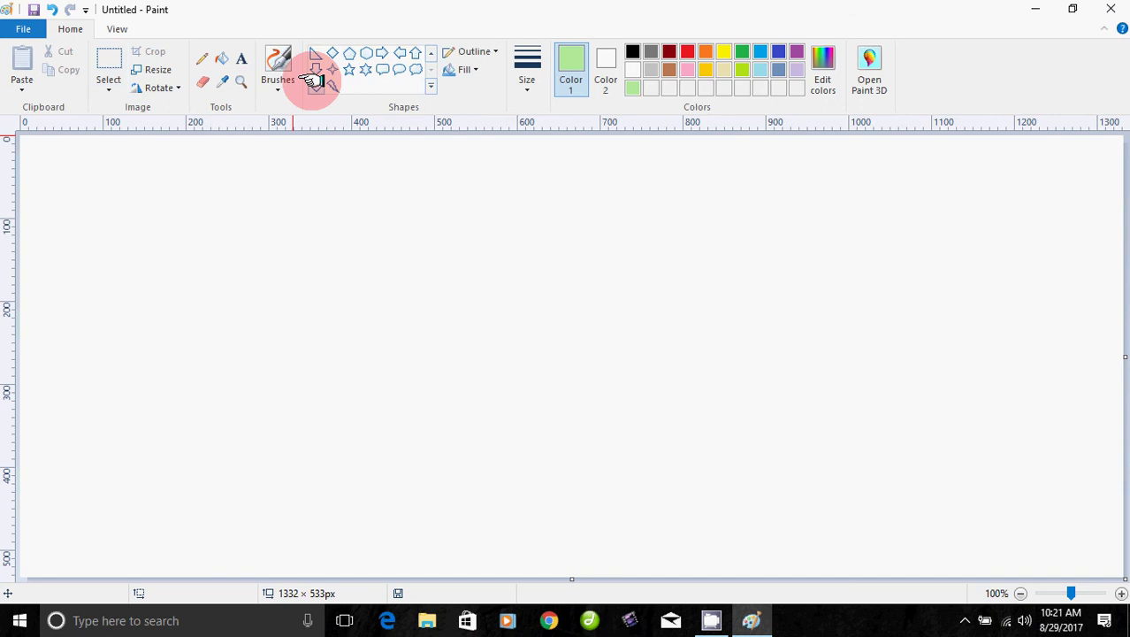
drag(95, 208, 225, 352)
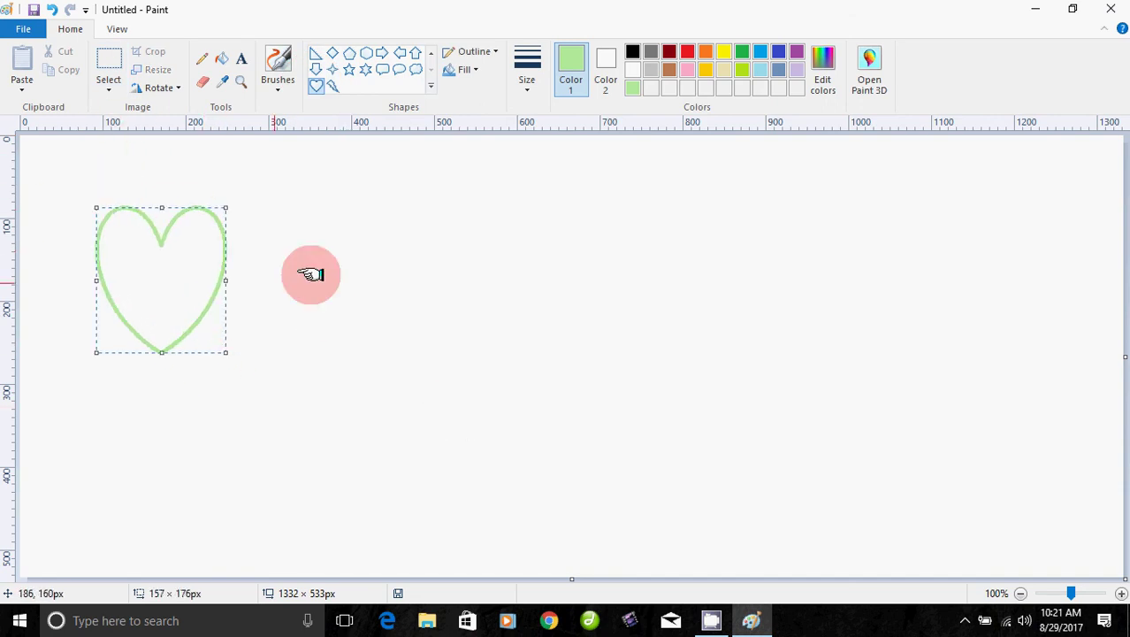
Step: Copy the heart with a rectangular selection of about 230 × 248 px, paste it in the canvas's lower right area, and undo the paste
click(107, 87)
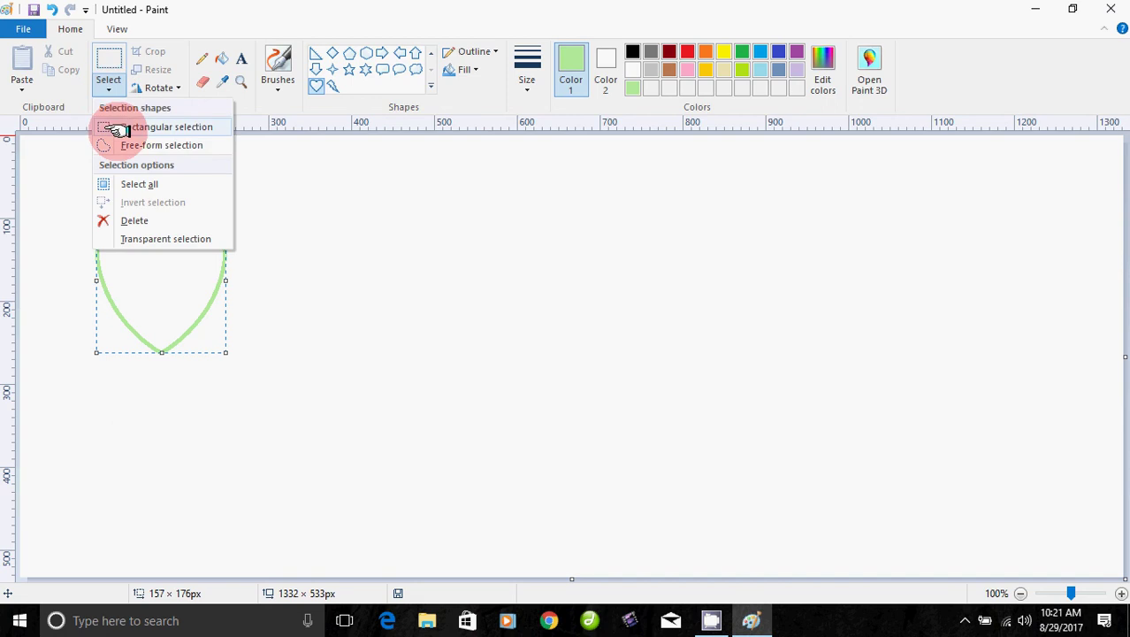
click(150, 128)
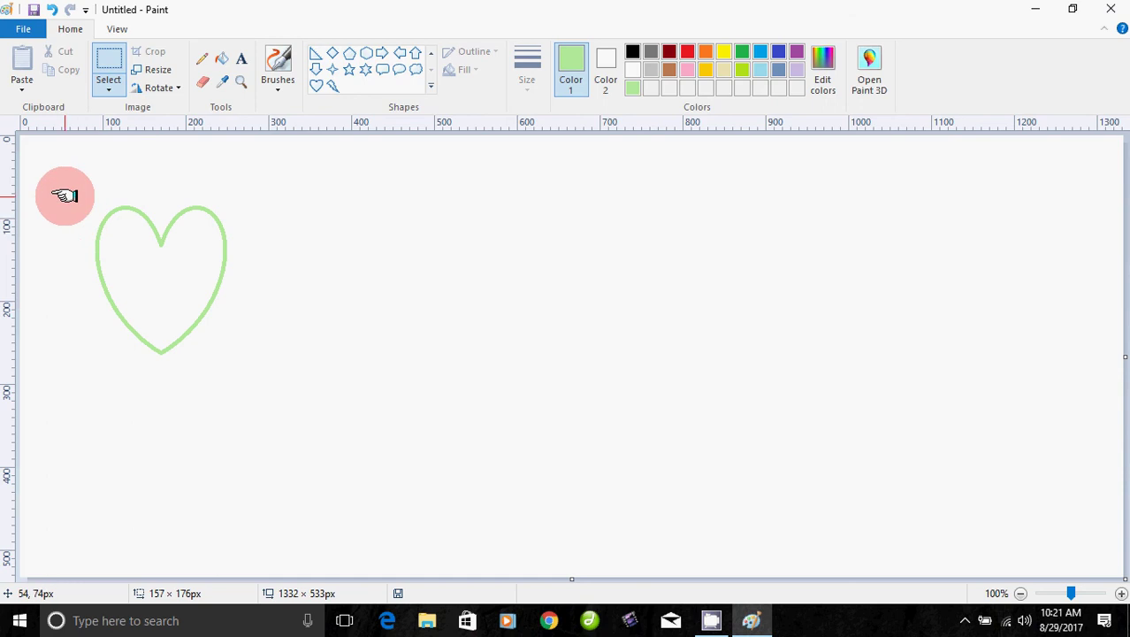
drag(84, 183, 276, 389)
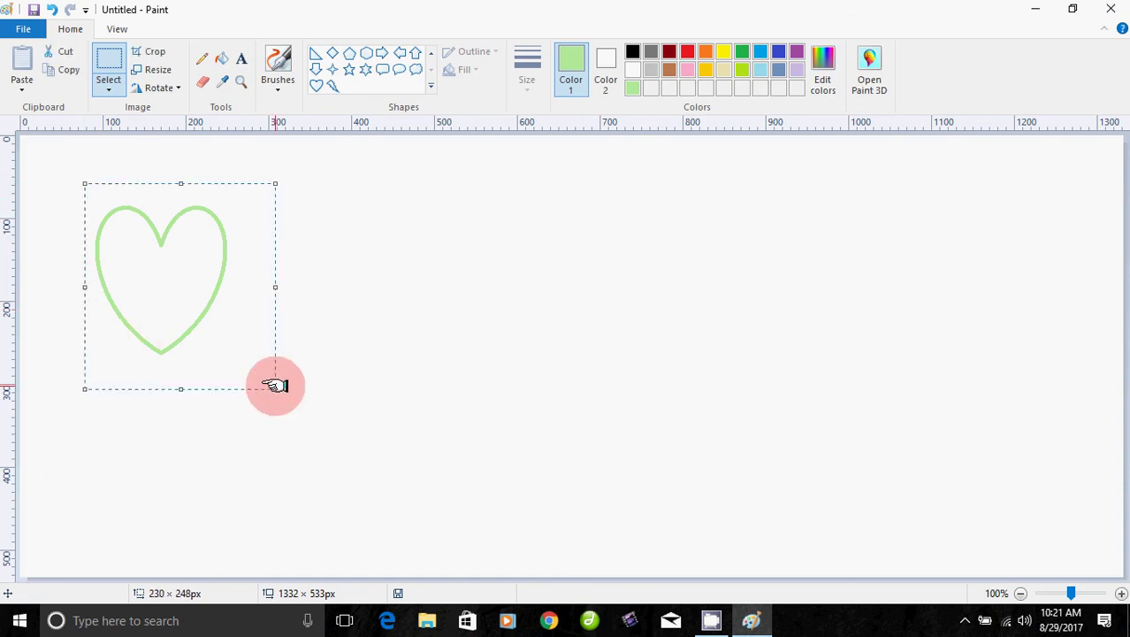
click(69, 70)
click(687, 340)
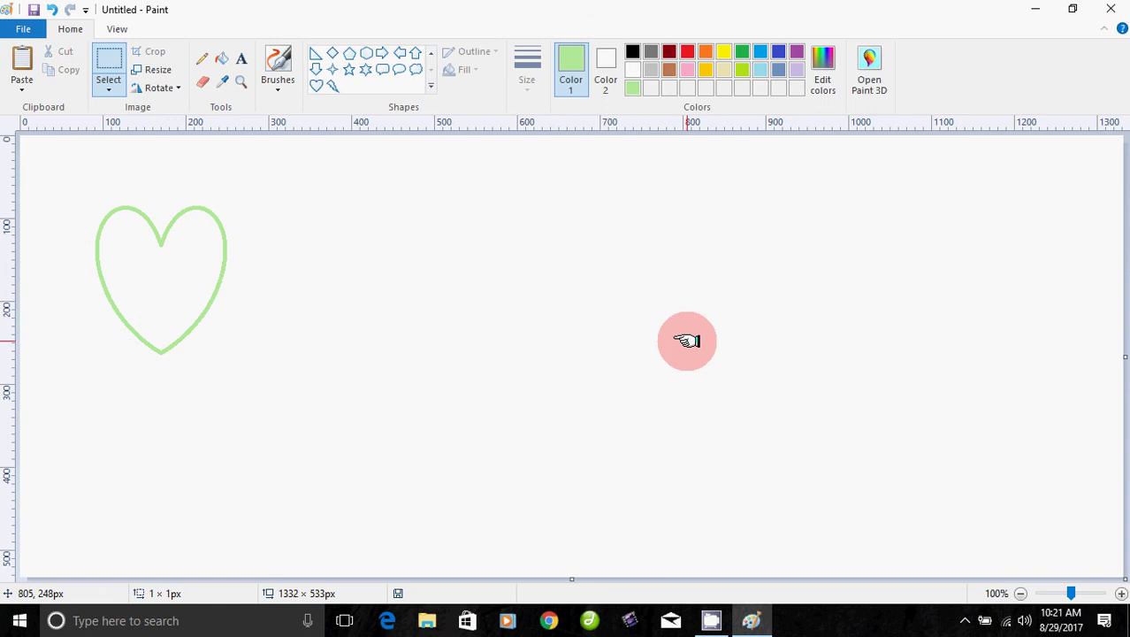
click(23, 59)
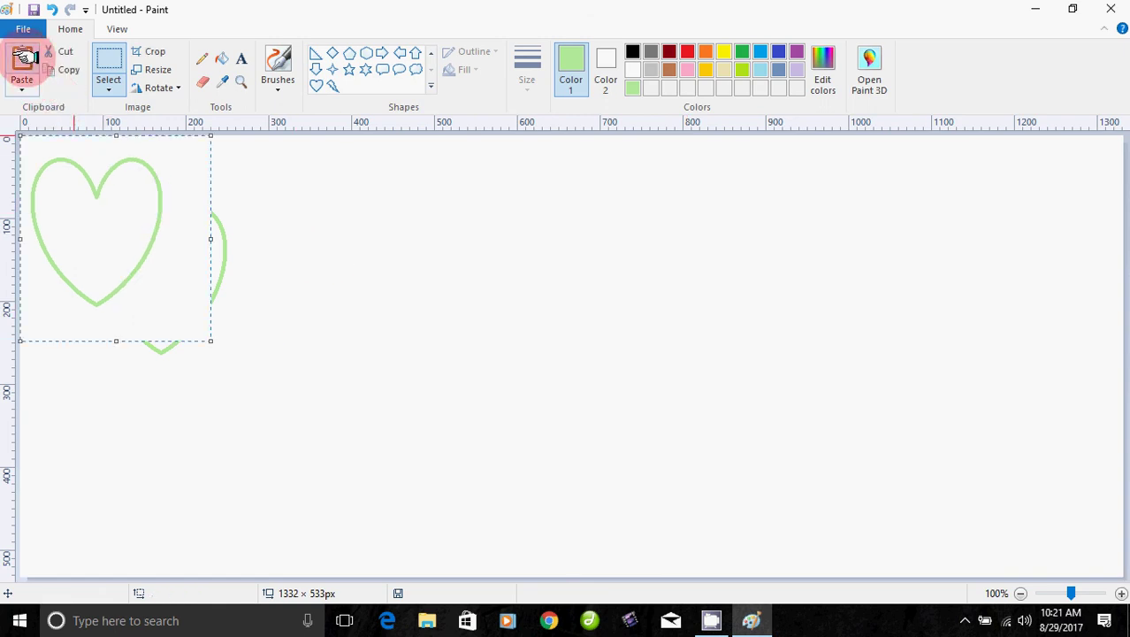
drag(111, 219, 840, 412)
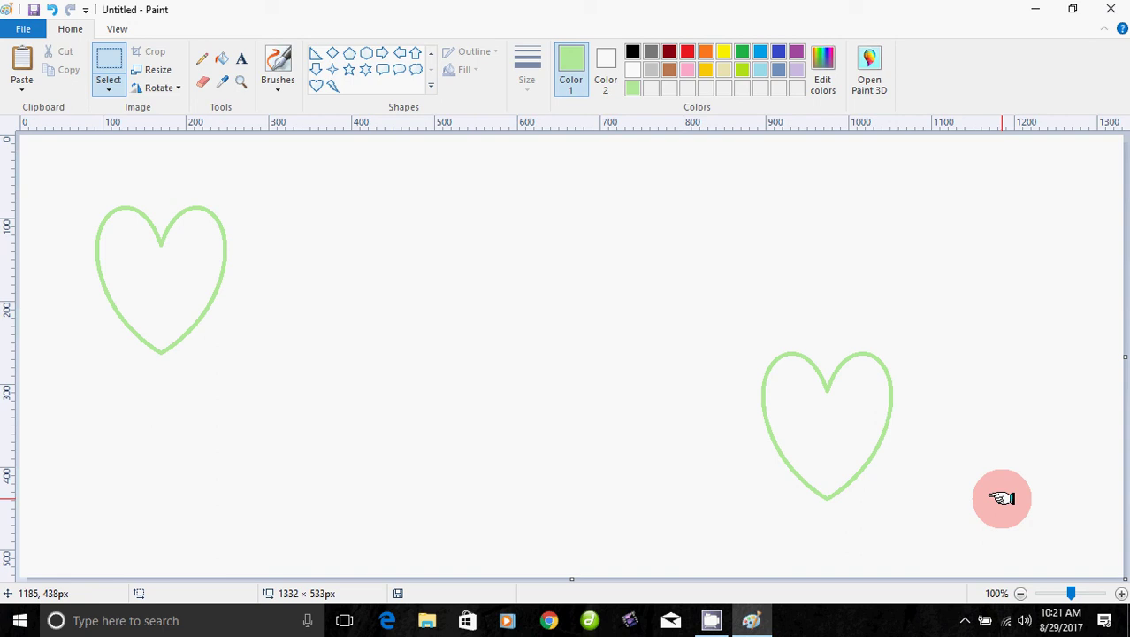
key(ctrl+z)
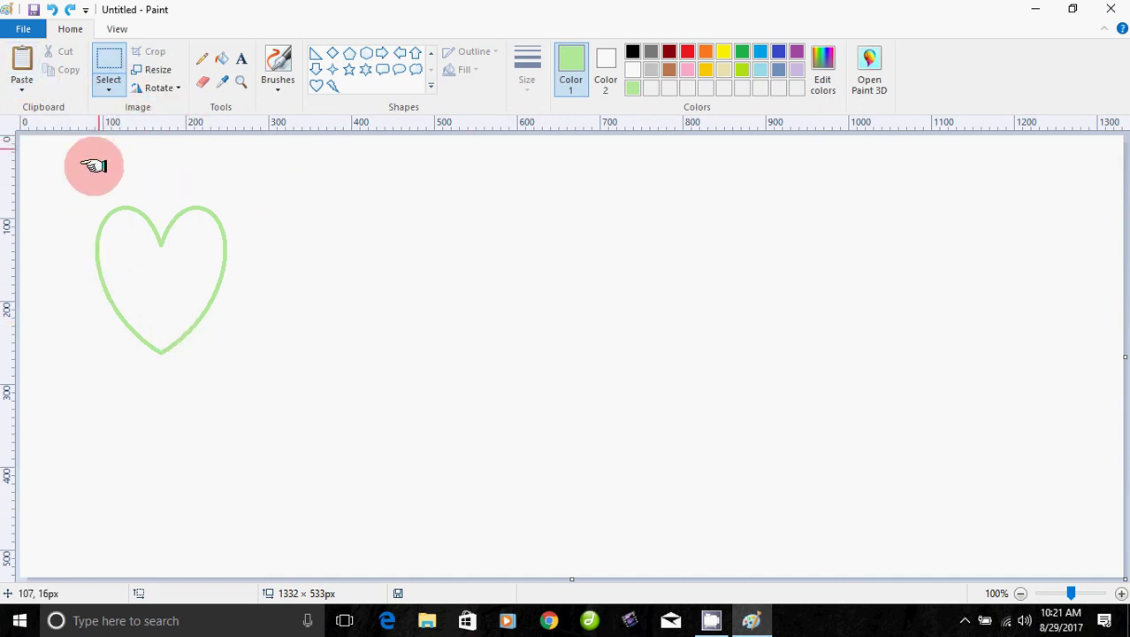
Step: Cut the heart with a rectangular selection of about 223 × 218 px, paste it, and move it to the canvas's lower right area
click(105, 82)
click(133, 126)
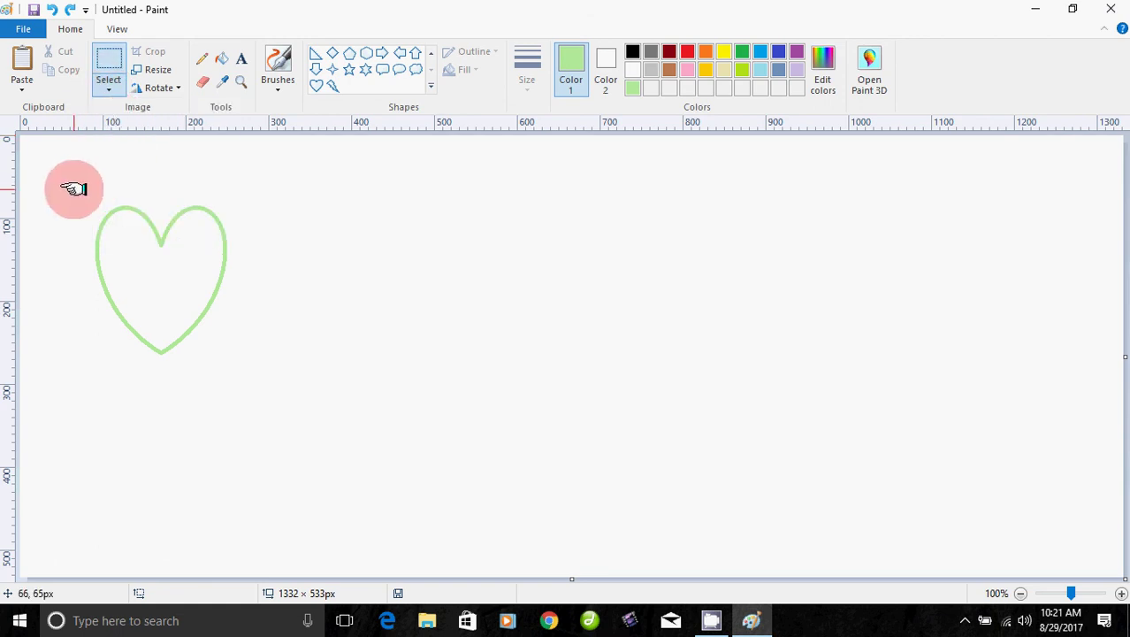
drag(75, 189, 259, 370)
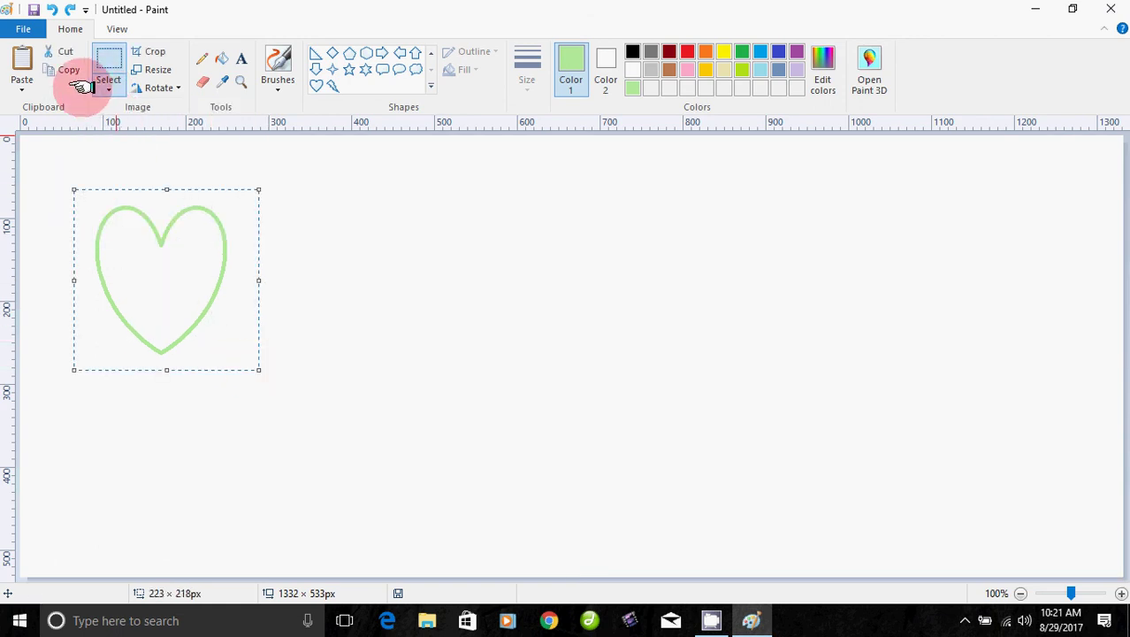
click(60, 49)
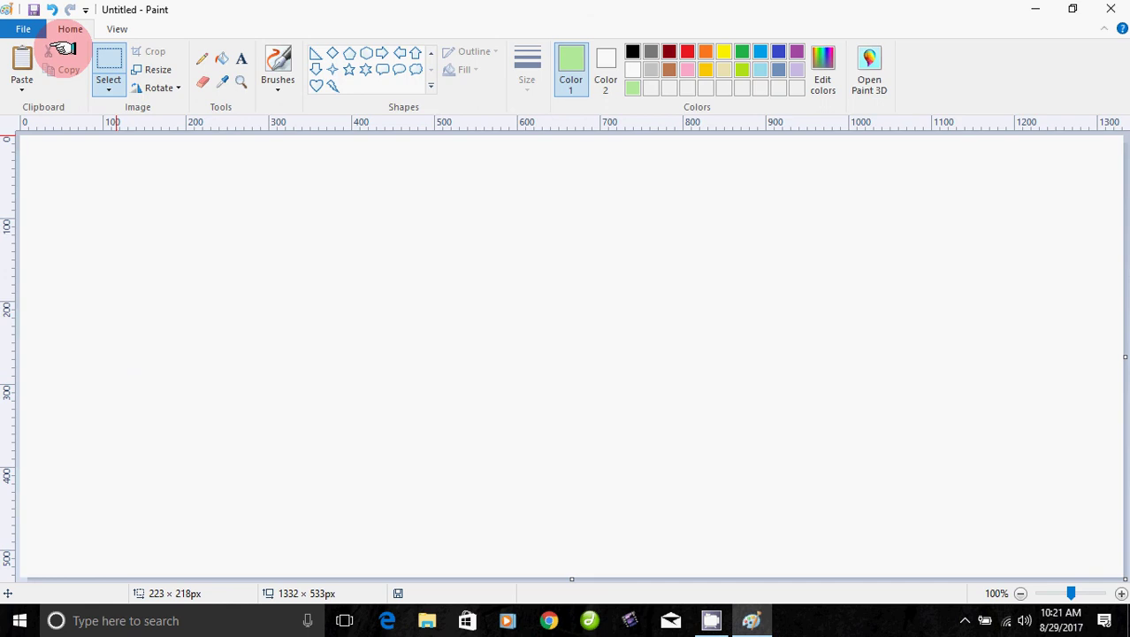
click(22, 66)
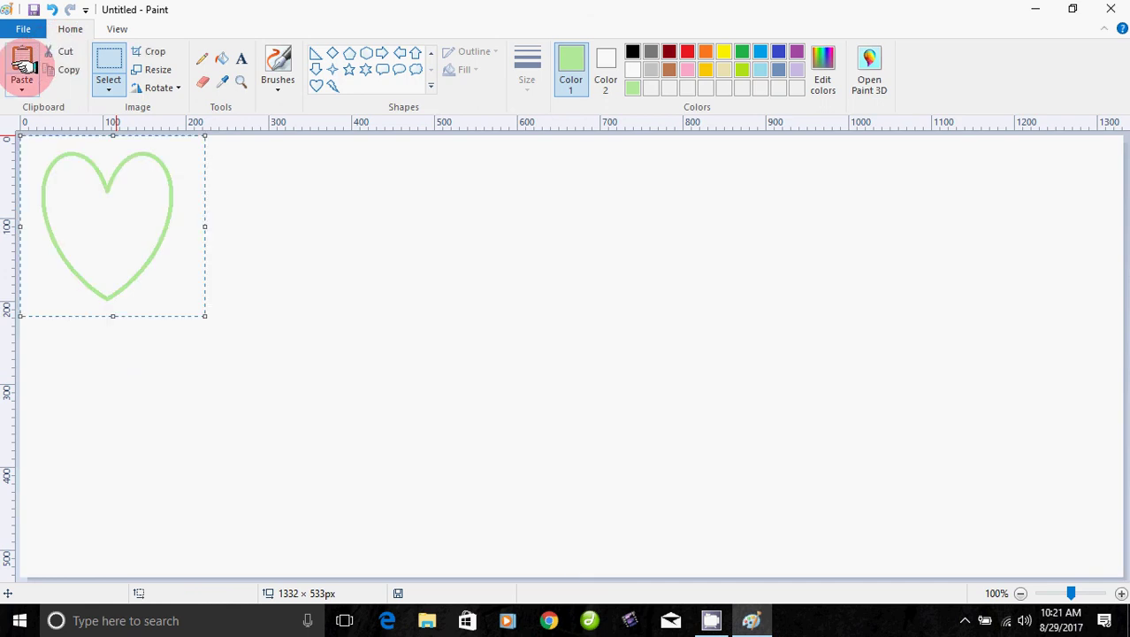
drag(116, 202, 764, 454)
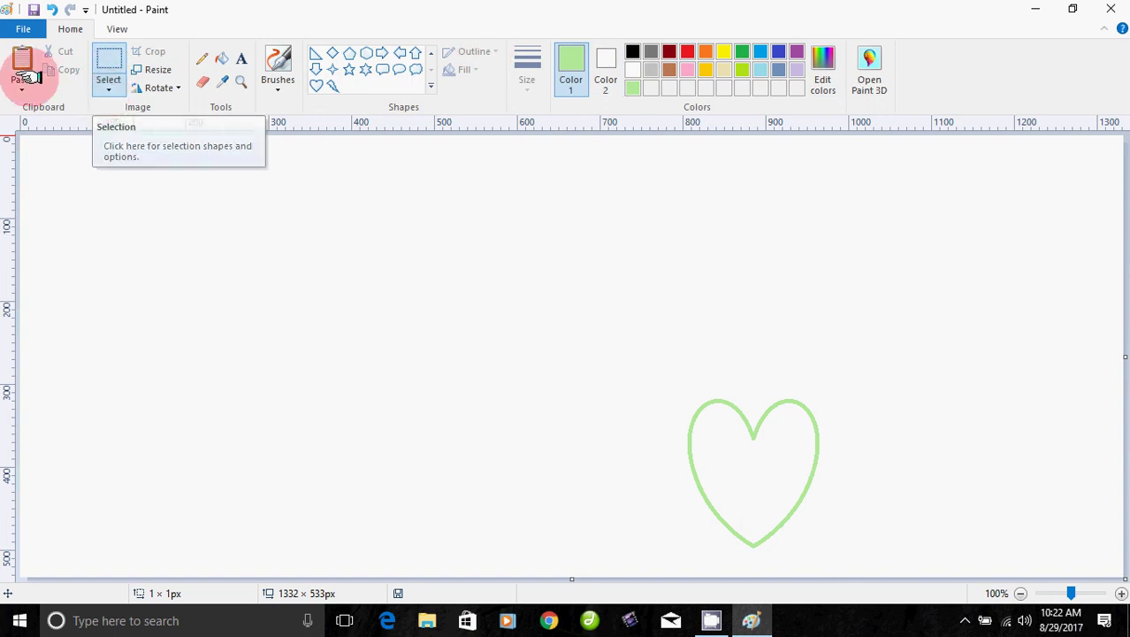
Step: Zoom the canvas view in to 300% and back out to 100%
click(117, 29)
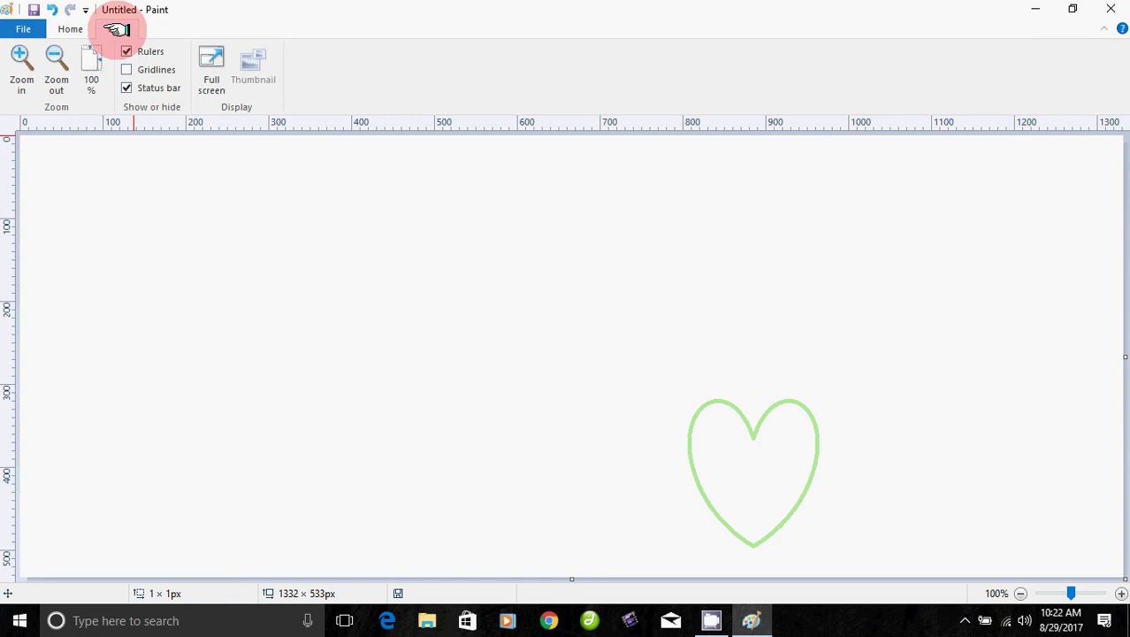
click(67, 29)
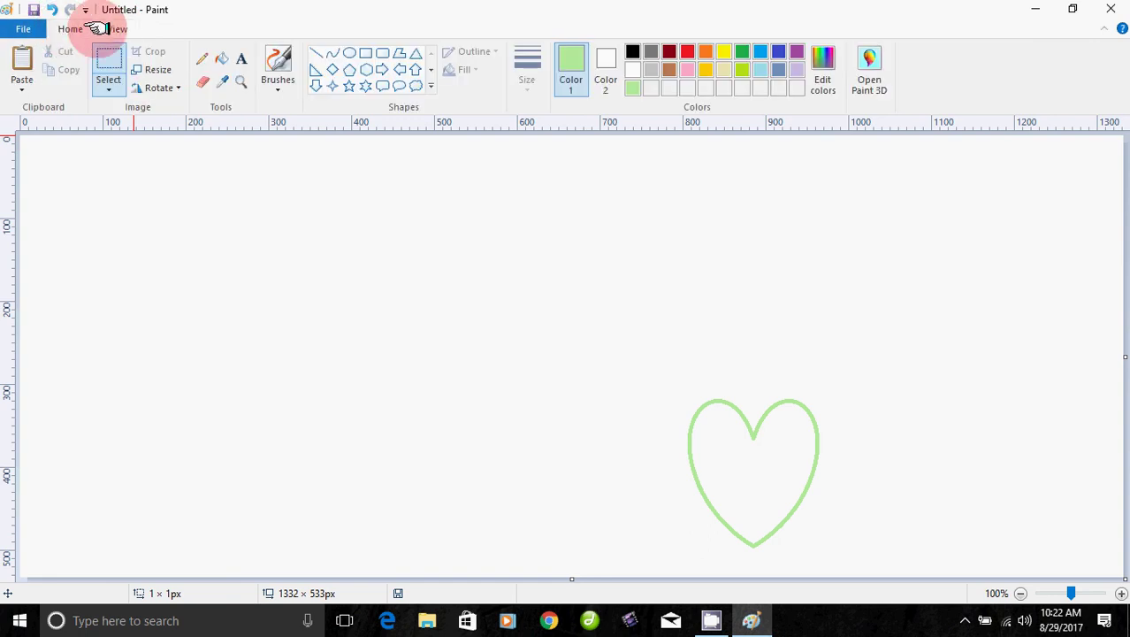
click(117, 29)
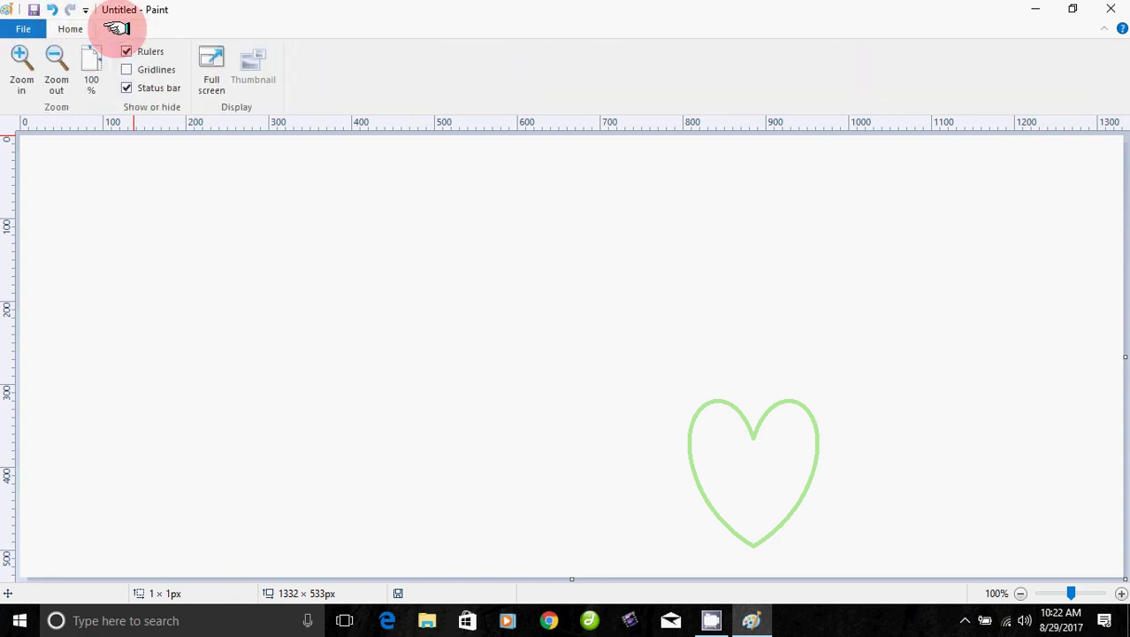
click(21, 78)
click(22, 78)
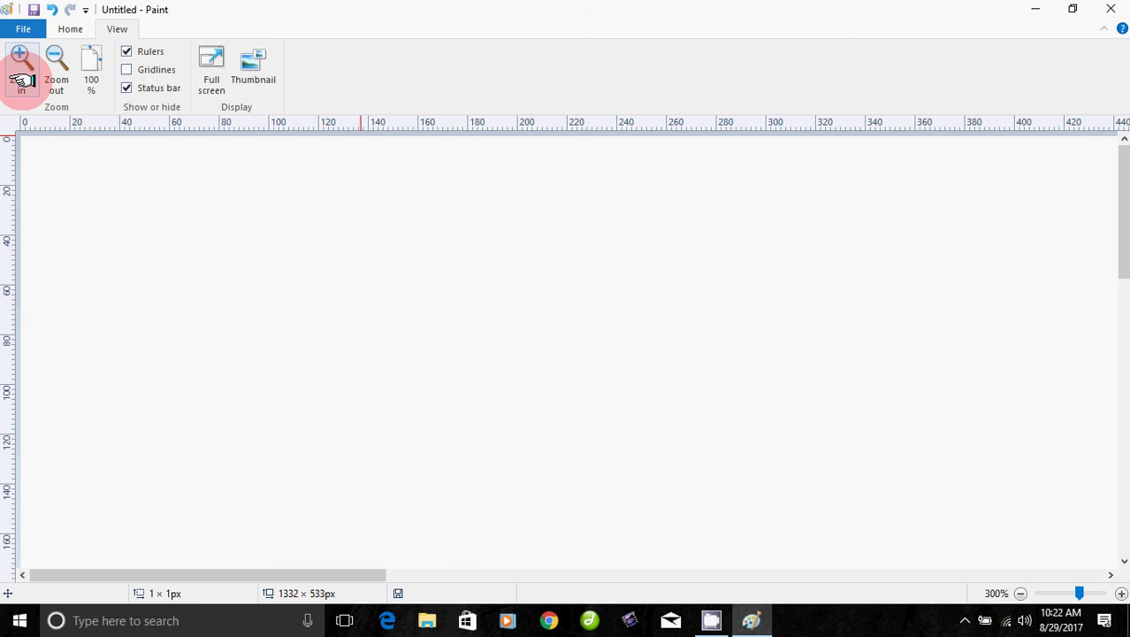
click(55, 70)
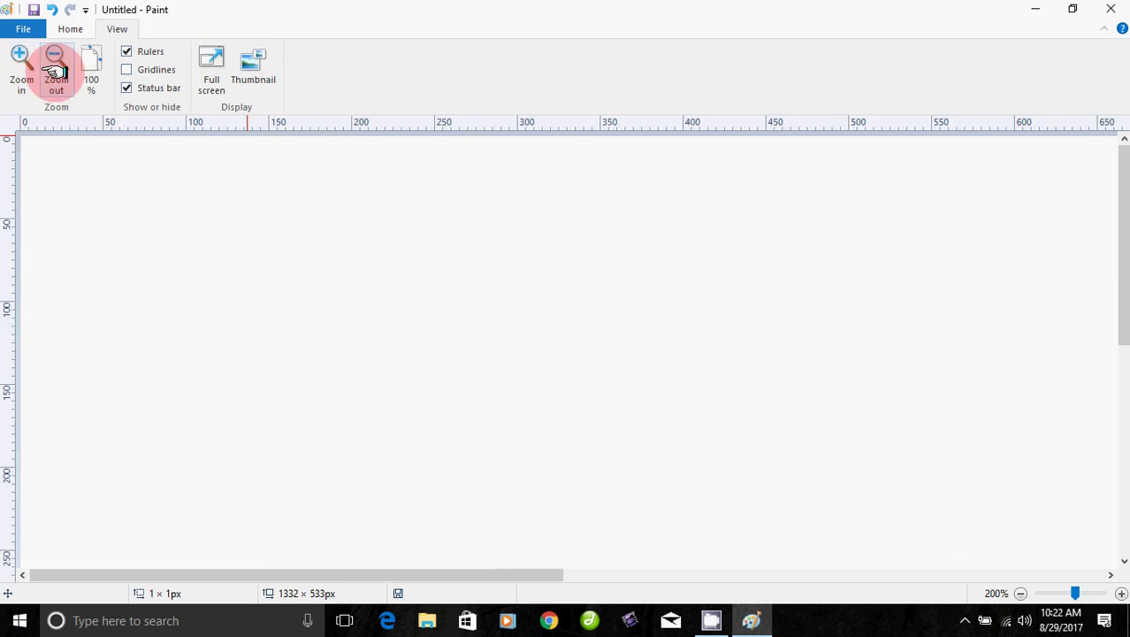
click(55, 71)
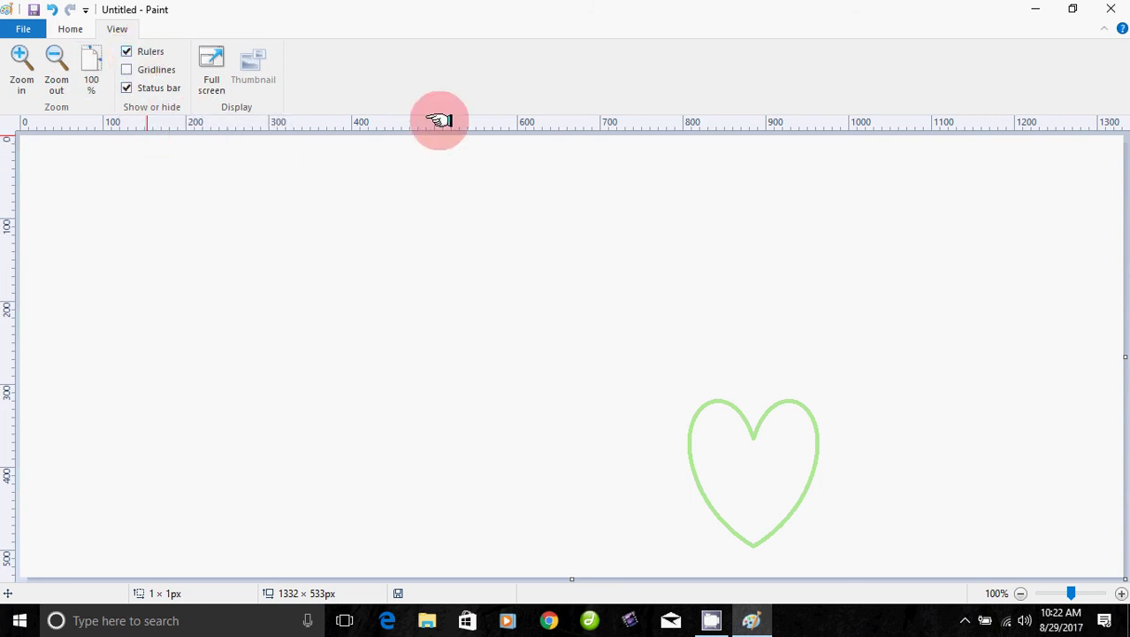
Step: Hide the rulers and show them again, and do the same with the status bar
click(127, 51)
click(127, 52)
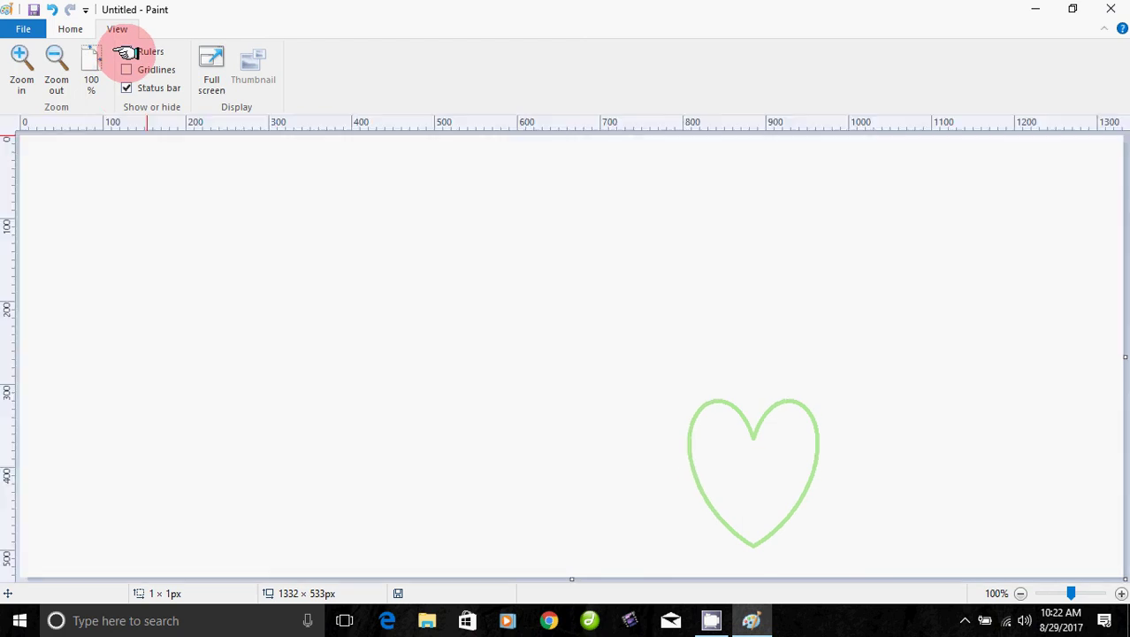
click(126, 89)
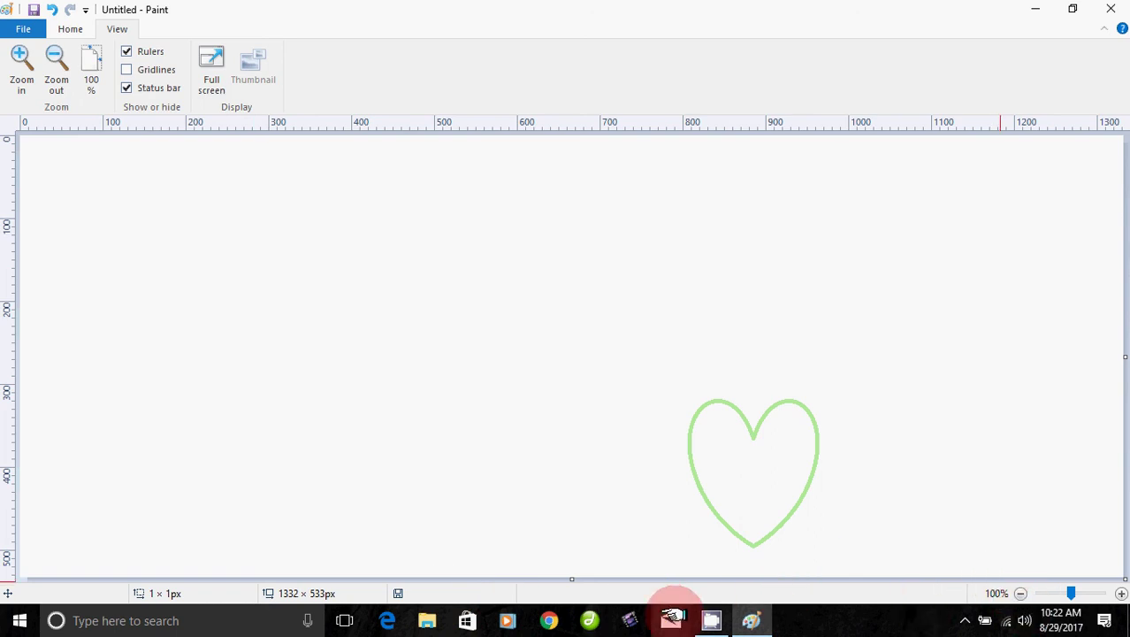
click(126, 87)
click(128, 88)
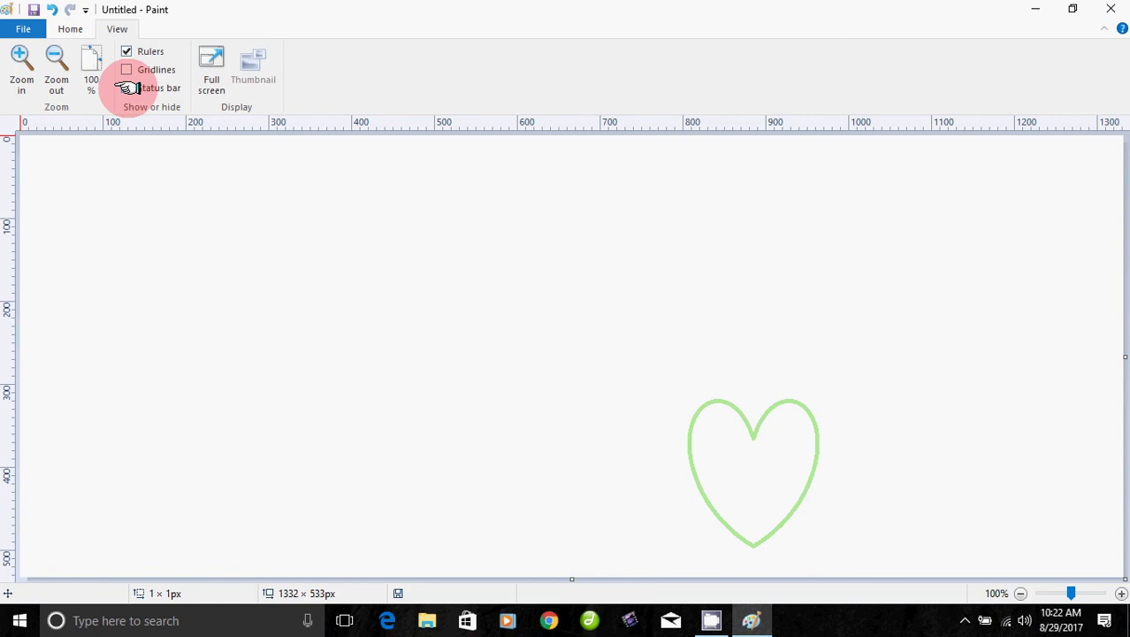
Step: View the heart drawing in full screen and return to the normal window
click(212, 63)
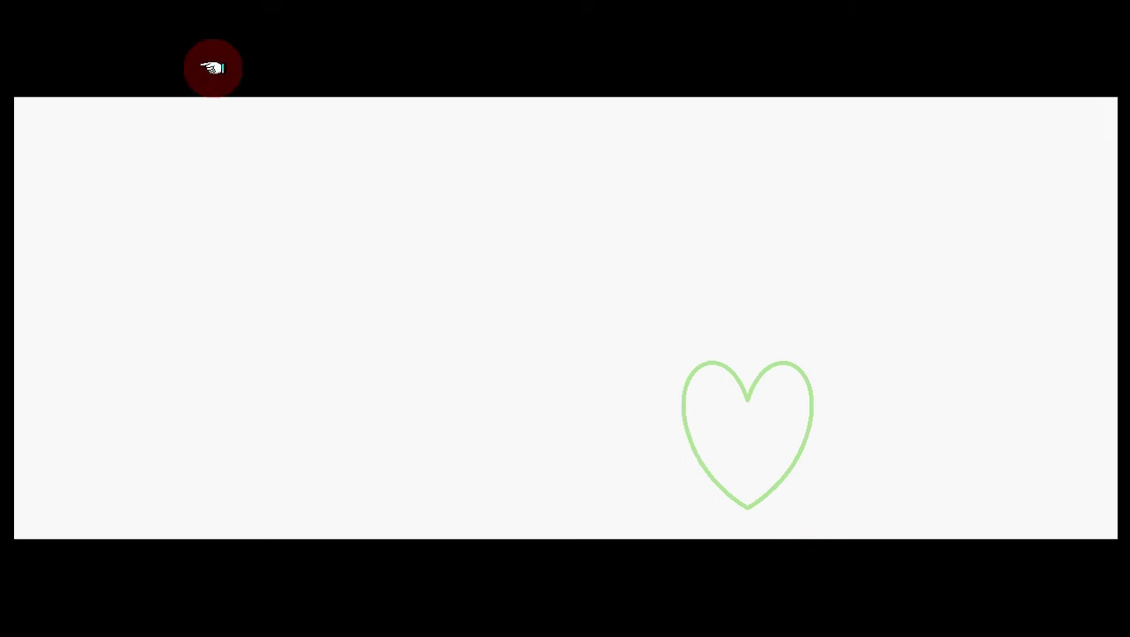
click(195, 164)
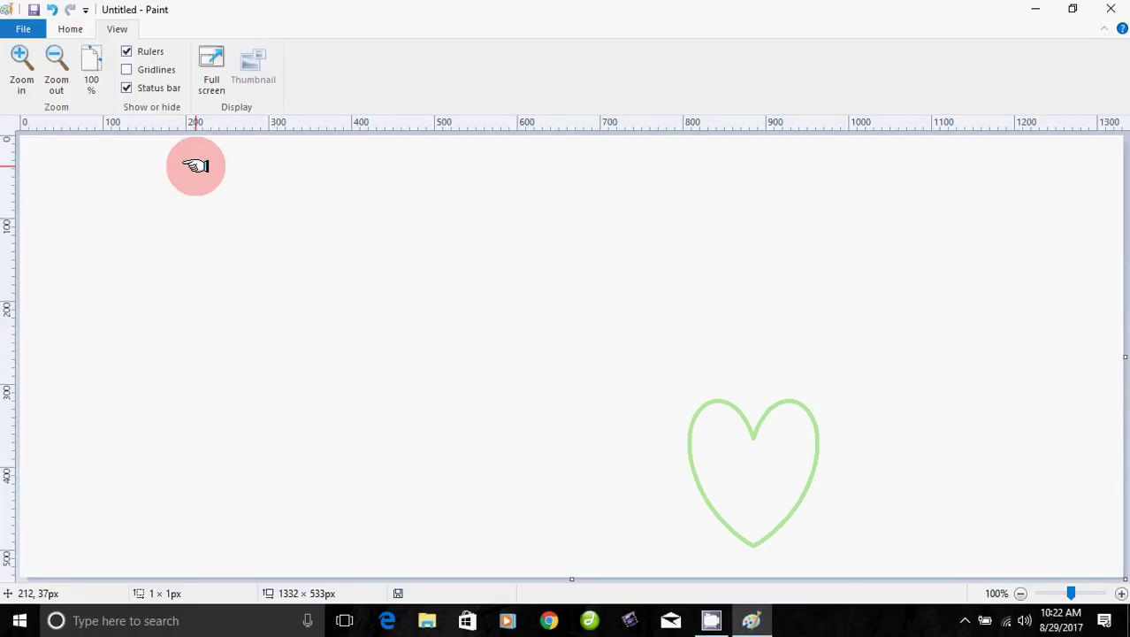
Step: Save the heart drawing as a PNG file named aa in the Documents folder
click(71, 29)
click(118, 30)
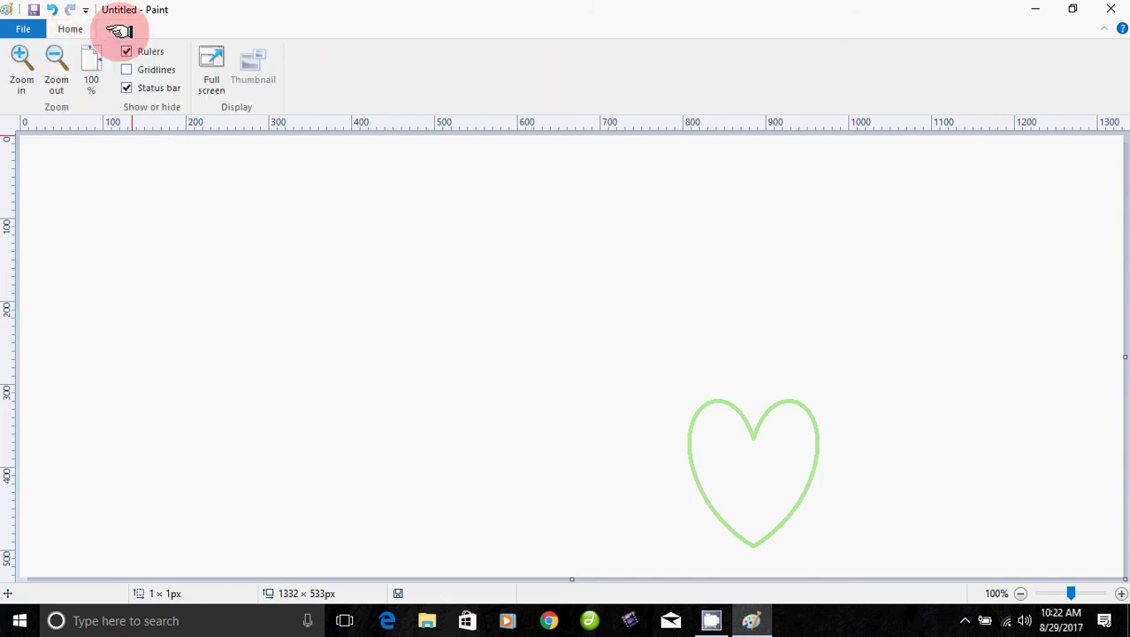
click(23, 28)
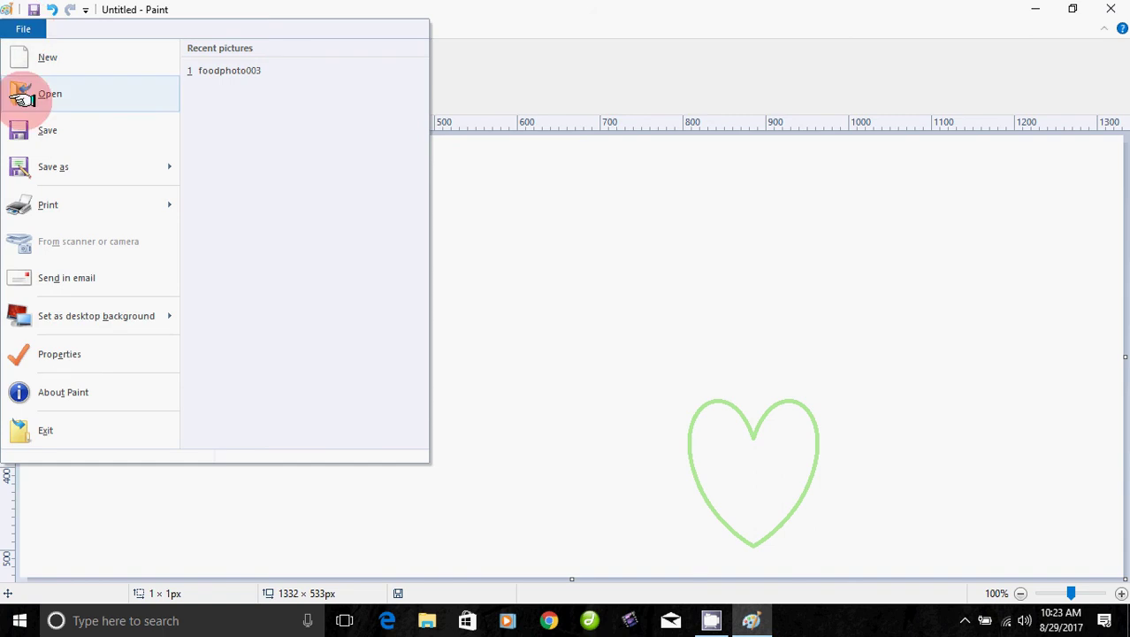
click(40, 129)
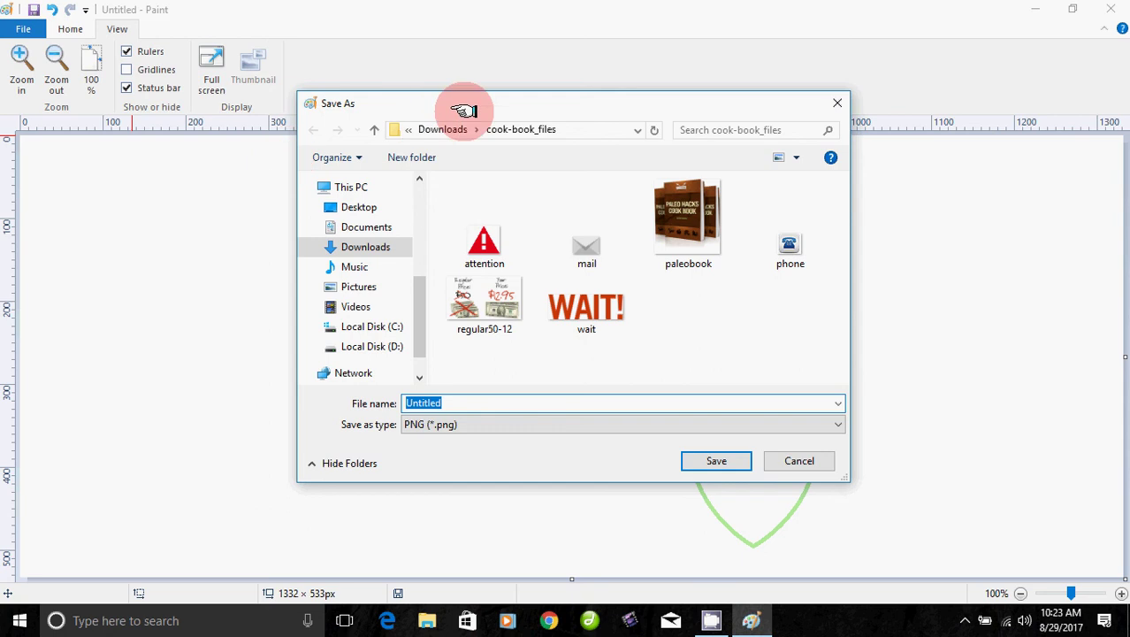
drag(469, 98, 278, 50)
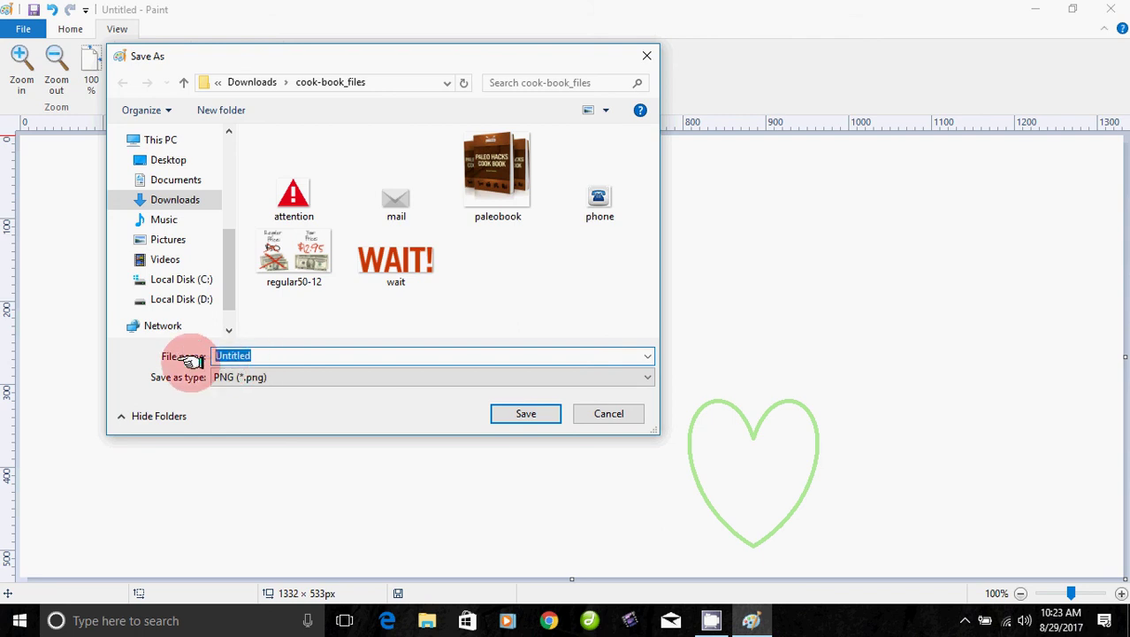
text(aa)
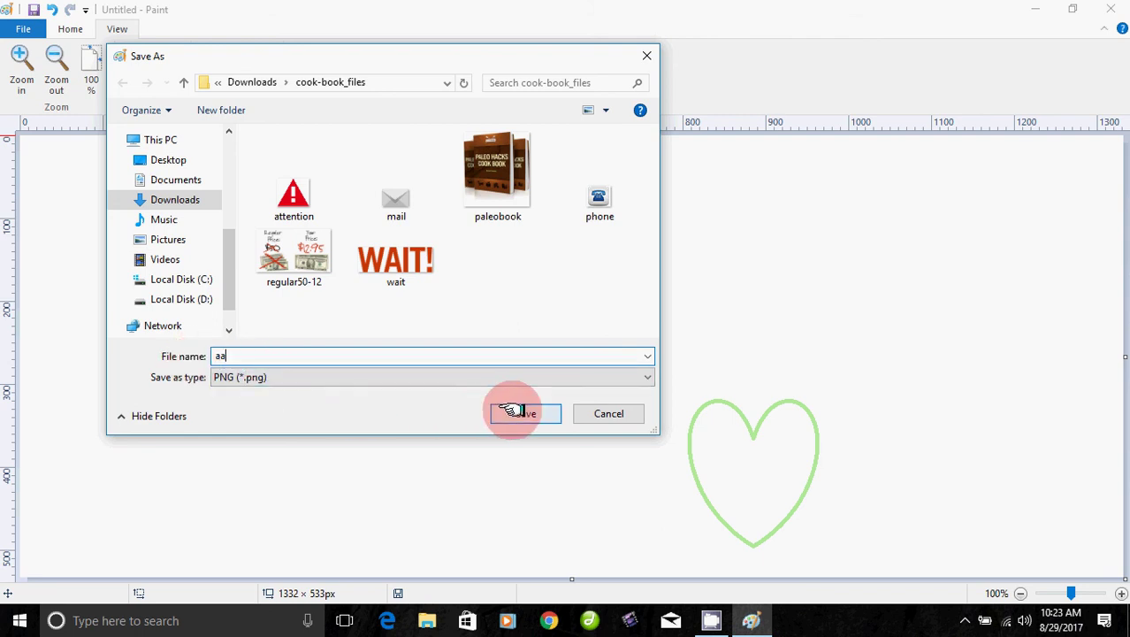
click(195, 179)
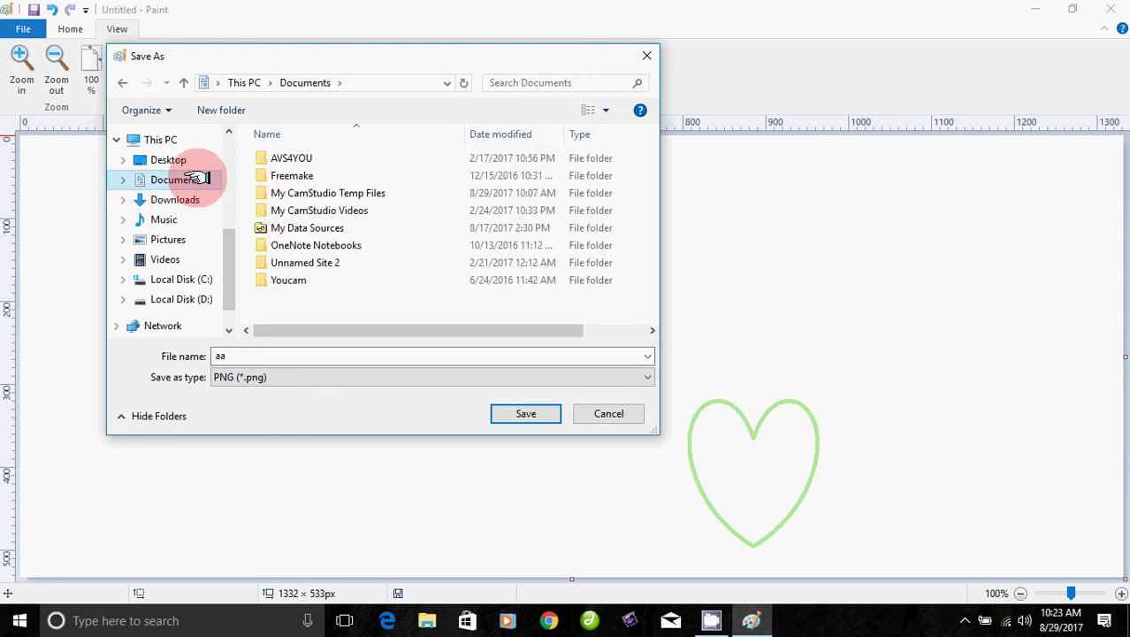
click(505, 413)
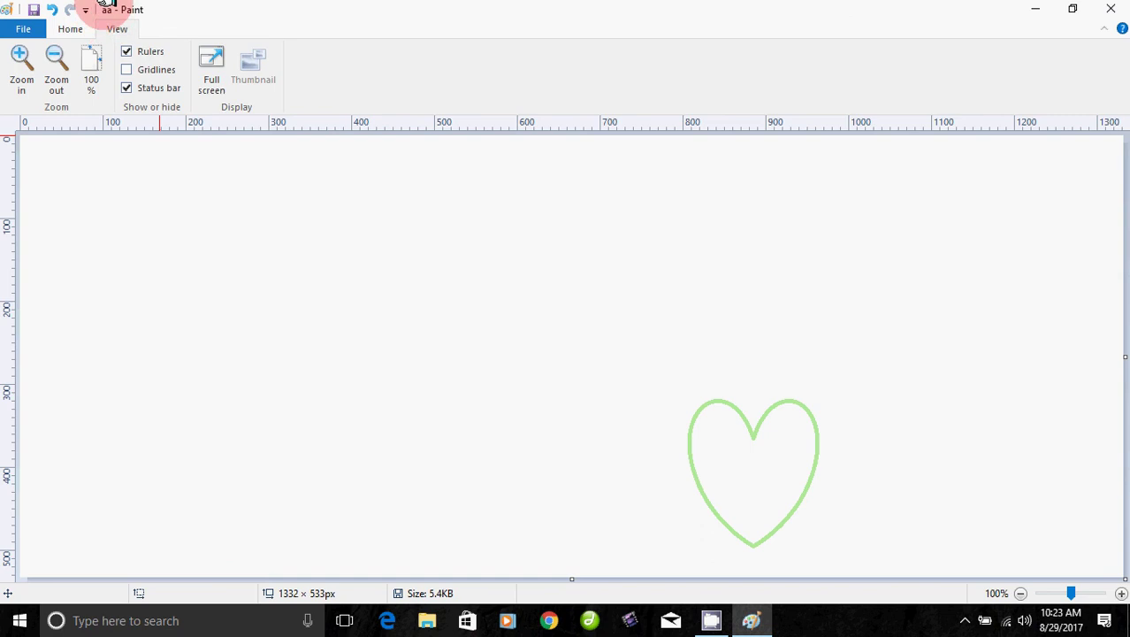
Step: Start a new blank picture and draw a black five-point star about 546 × 388 px on the canvas
click(22, 27)
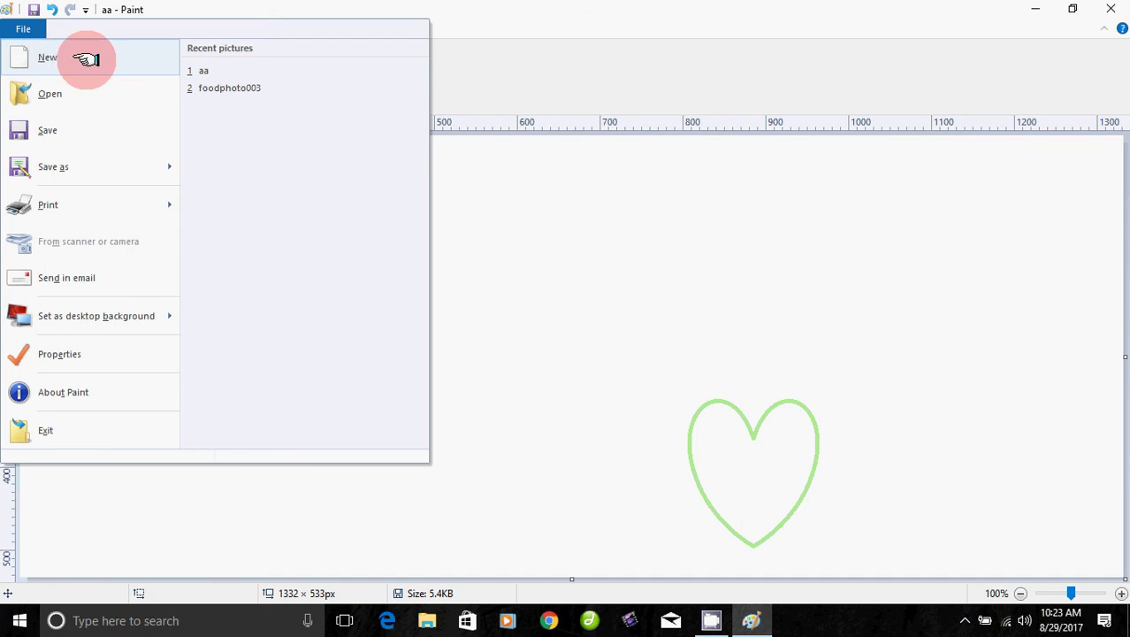
click(53, 58)
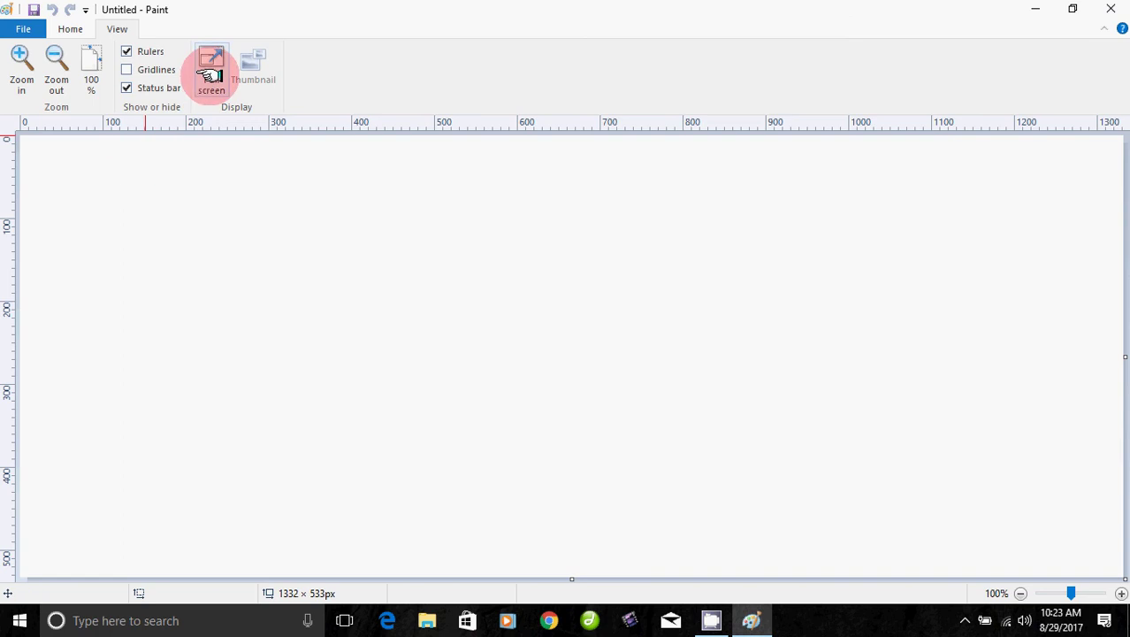
click(69, 30)
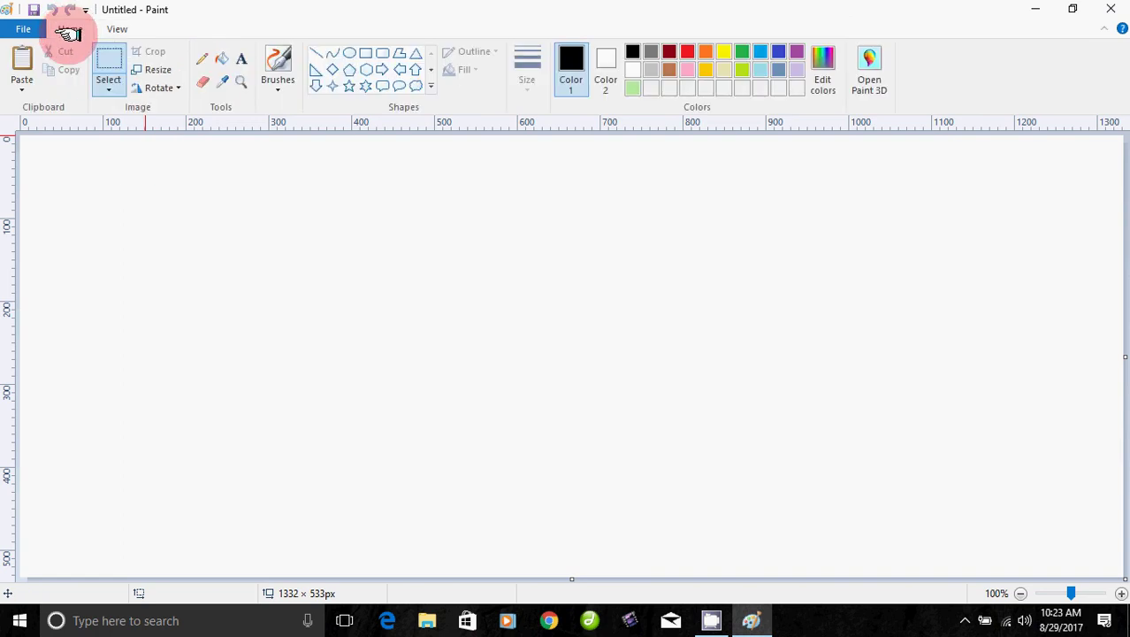
click(350, 86)
drag(123, 198, 575, 518)
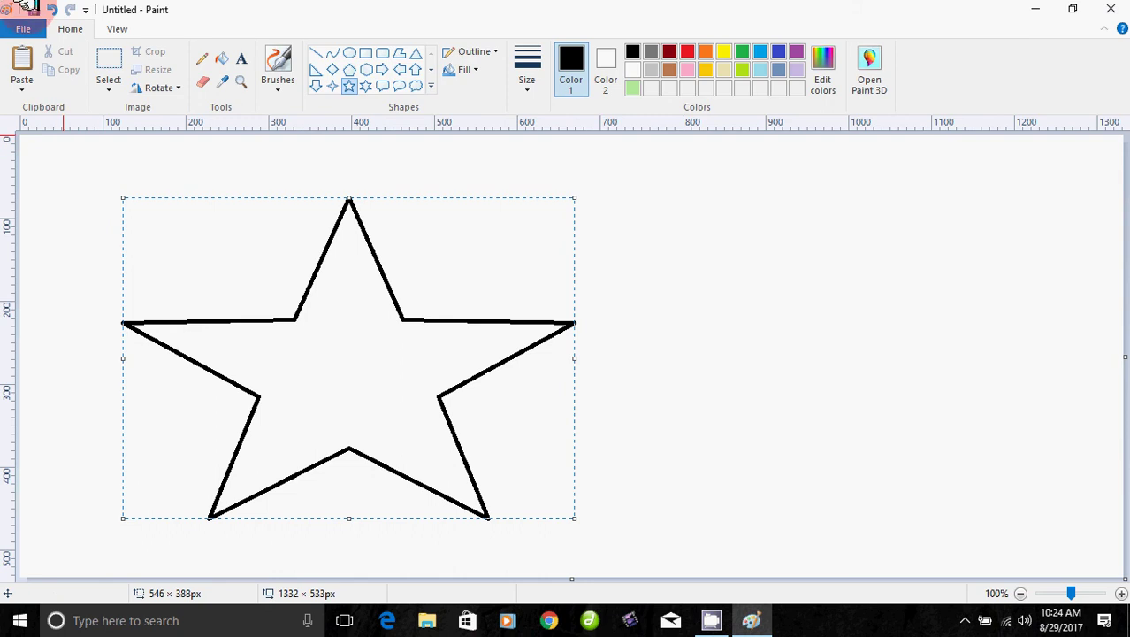
Step: Open the aa picture from the Documents folder, discarding the unsaved star drawing
click(19, 29)
click(42, 93)
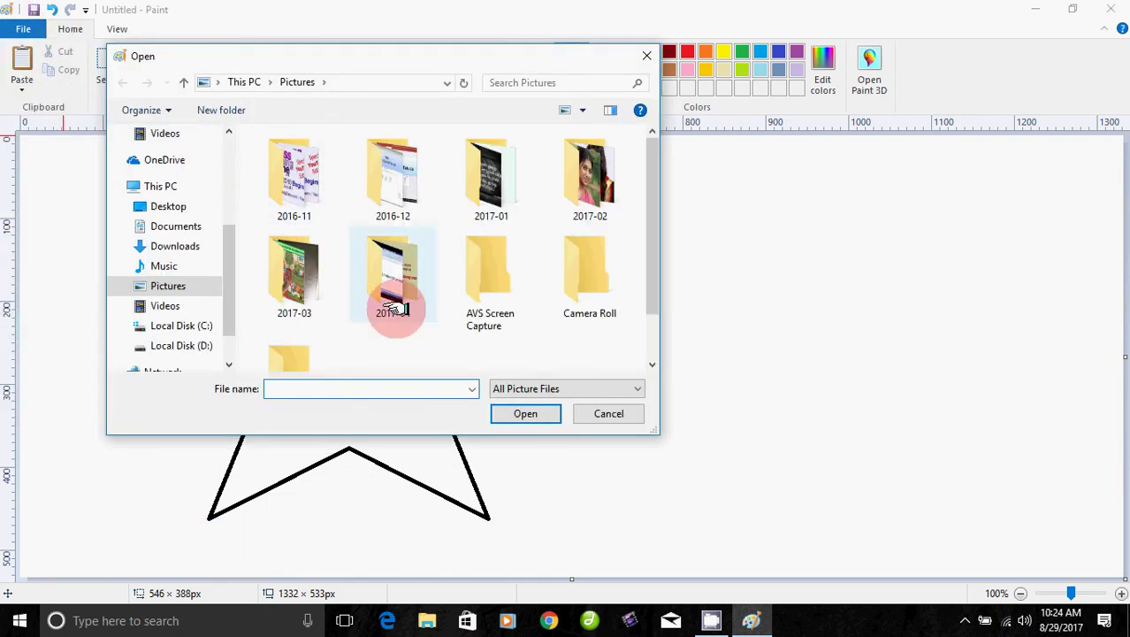
click(193, 227)
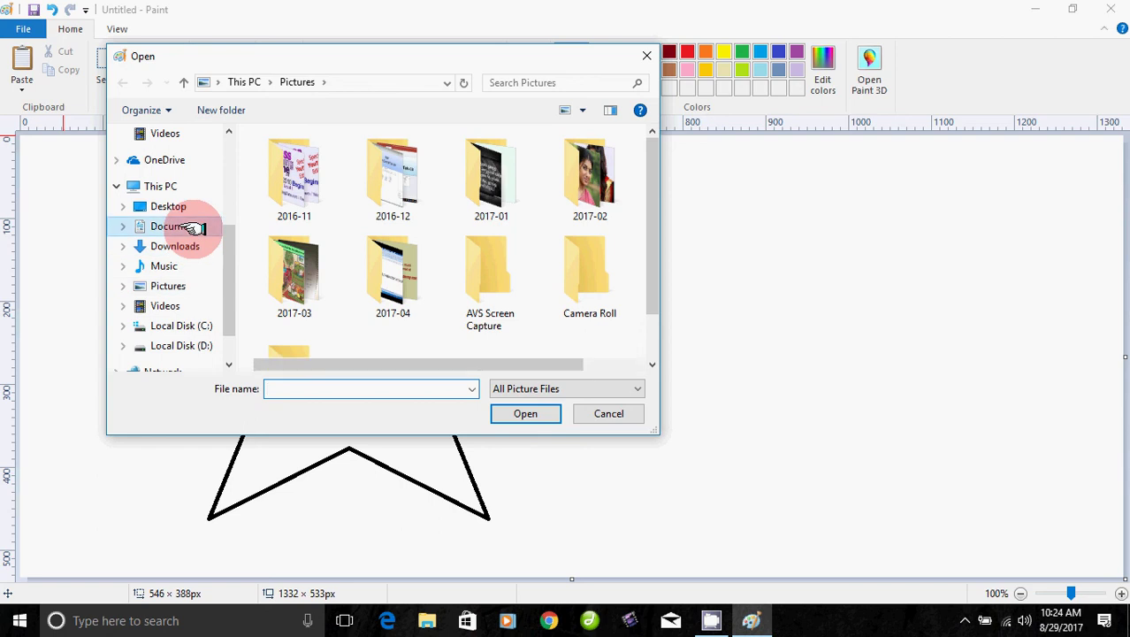
click(270, 299)
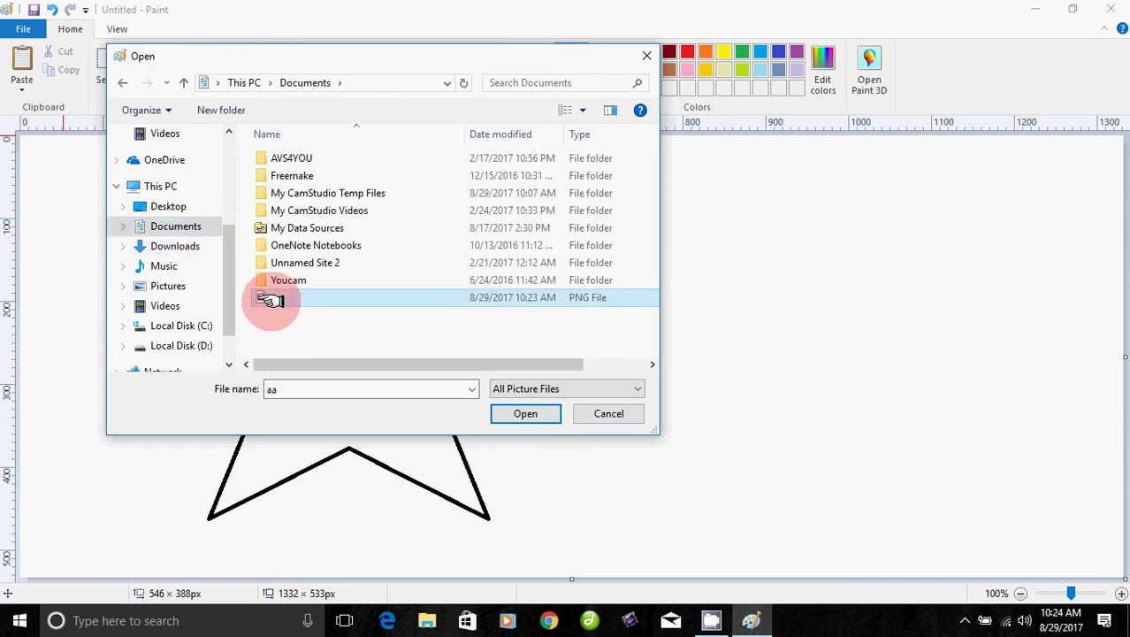
click(506, 410)
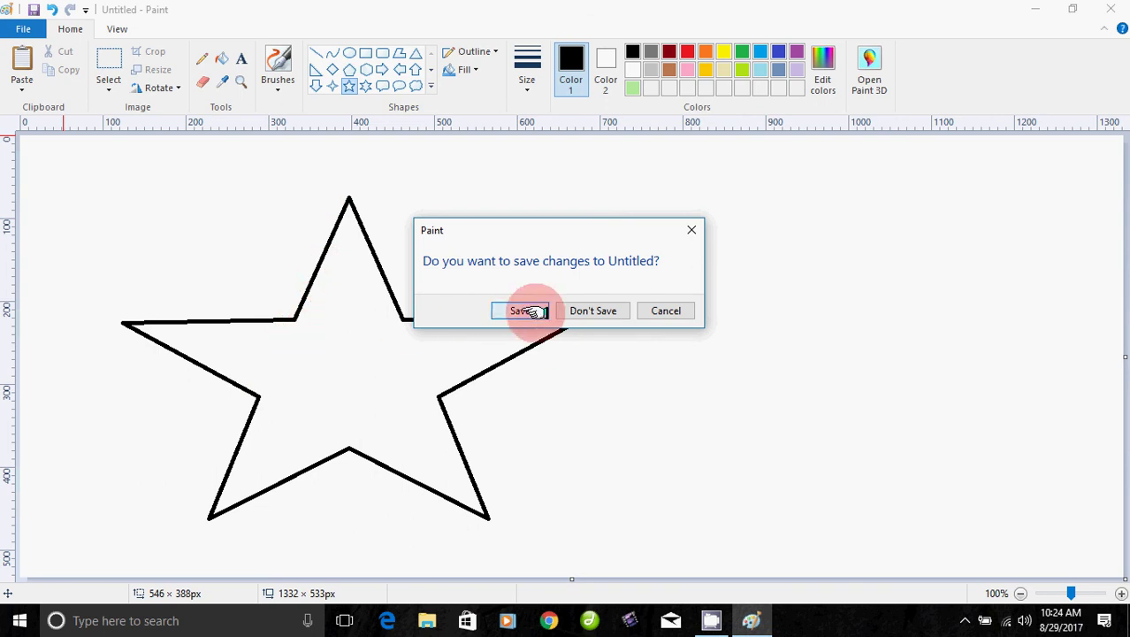
click(597, 309)
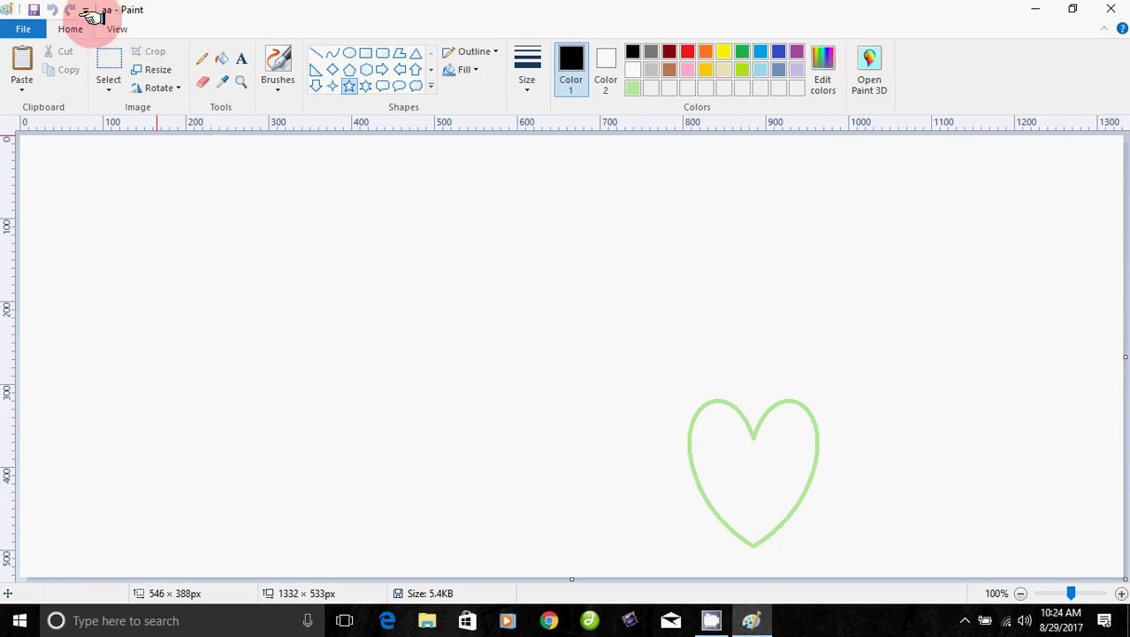
Step: Review the picture formats offered for saving a copy of the drawing
click(22, 31)
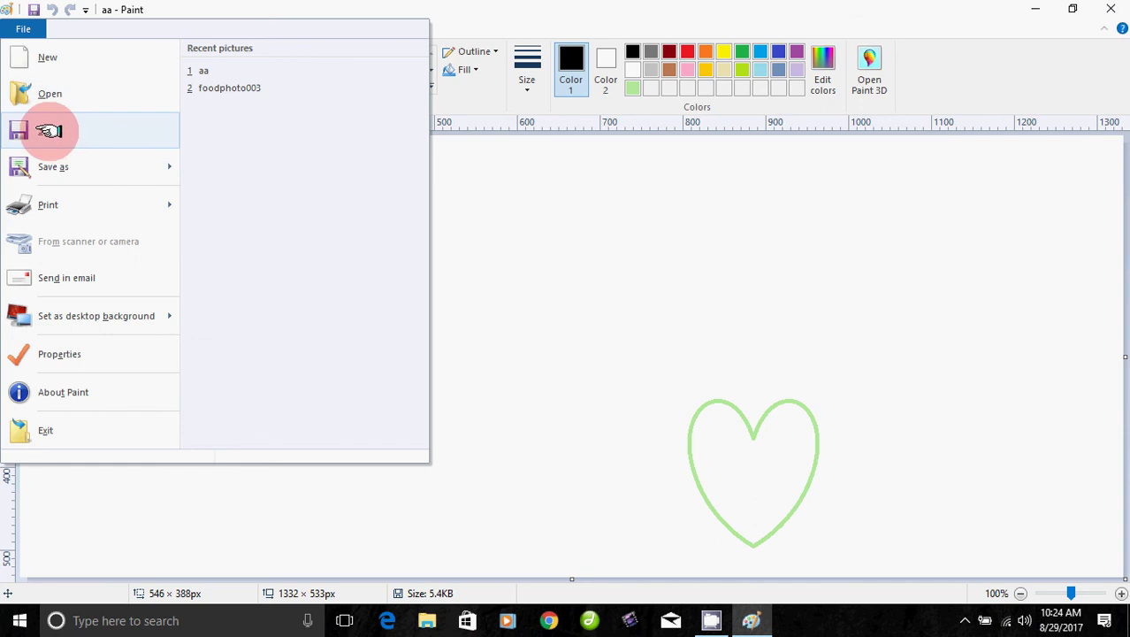
mouse_move(56, 165)
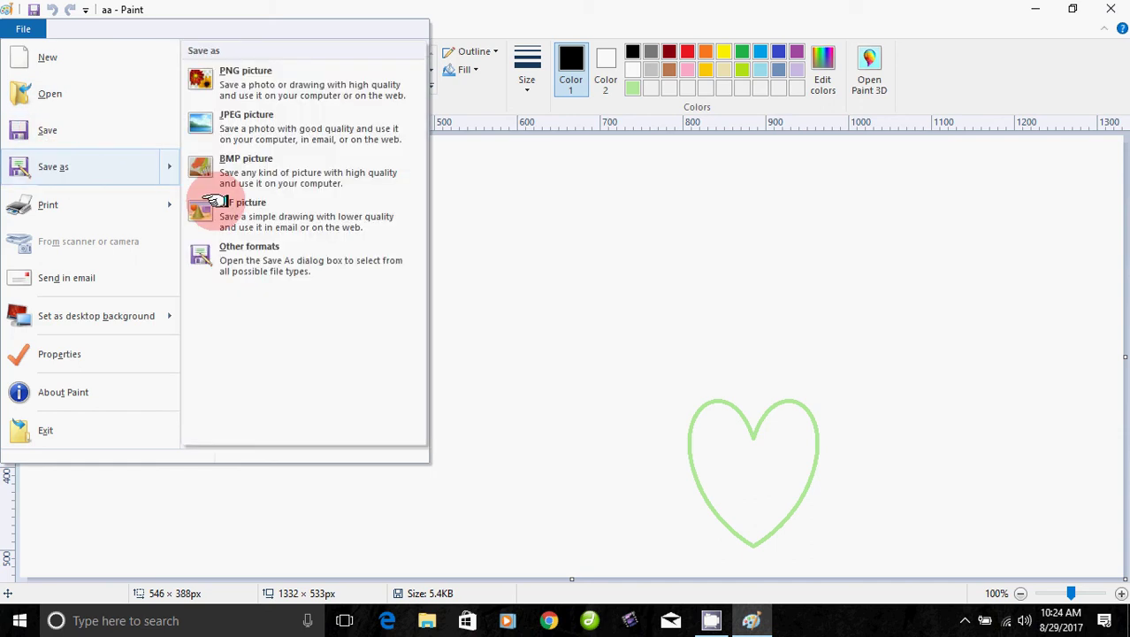
click(567, 250)
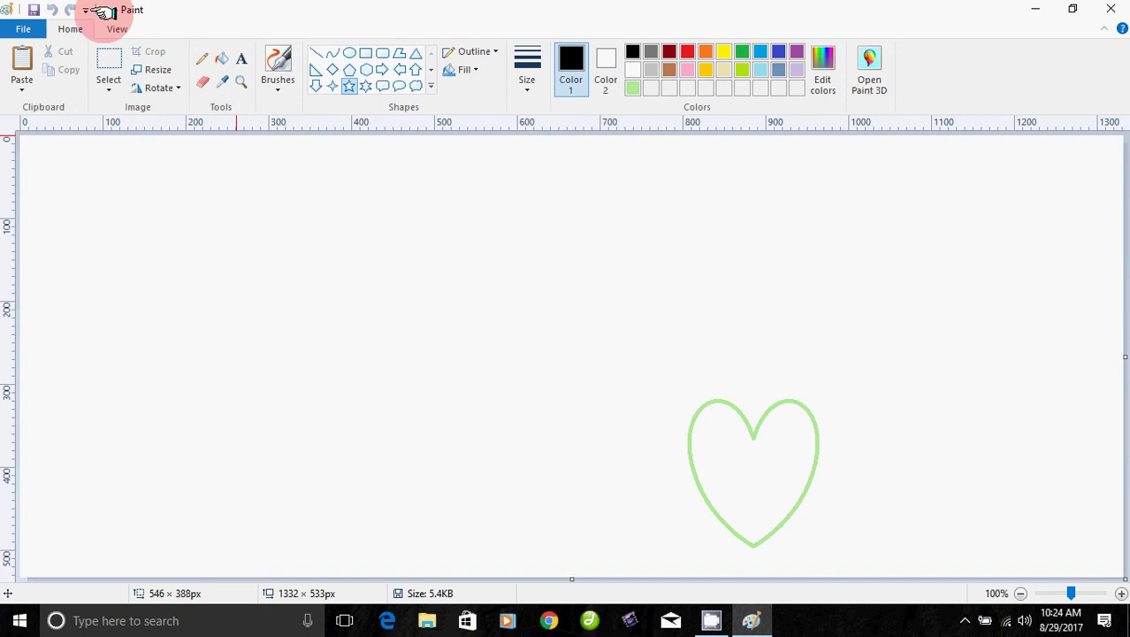
Step: Save a PNG copy of the drawing as aa1 in Documents, and reopen aa from the recent pictures
click(21, 26)
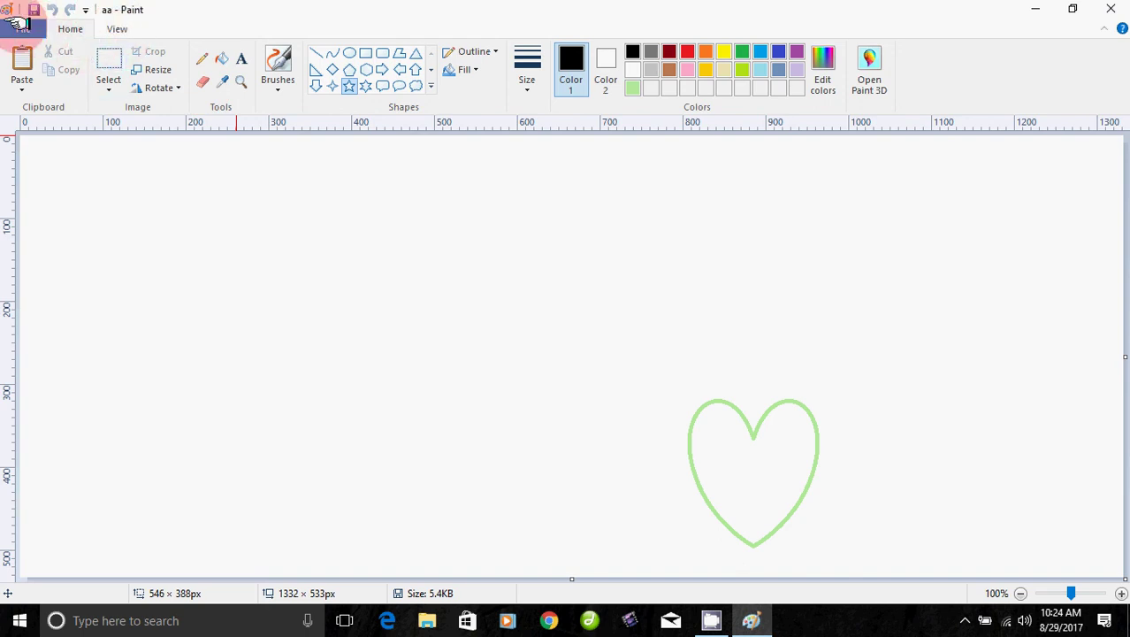
click(20, 26)
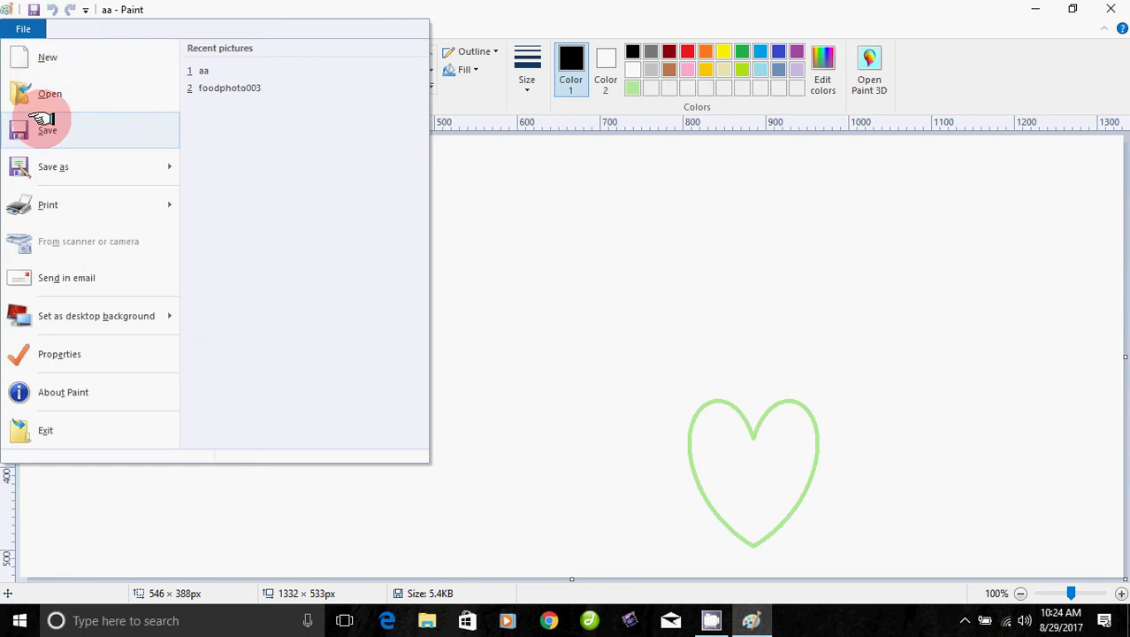
click(71, 168)
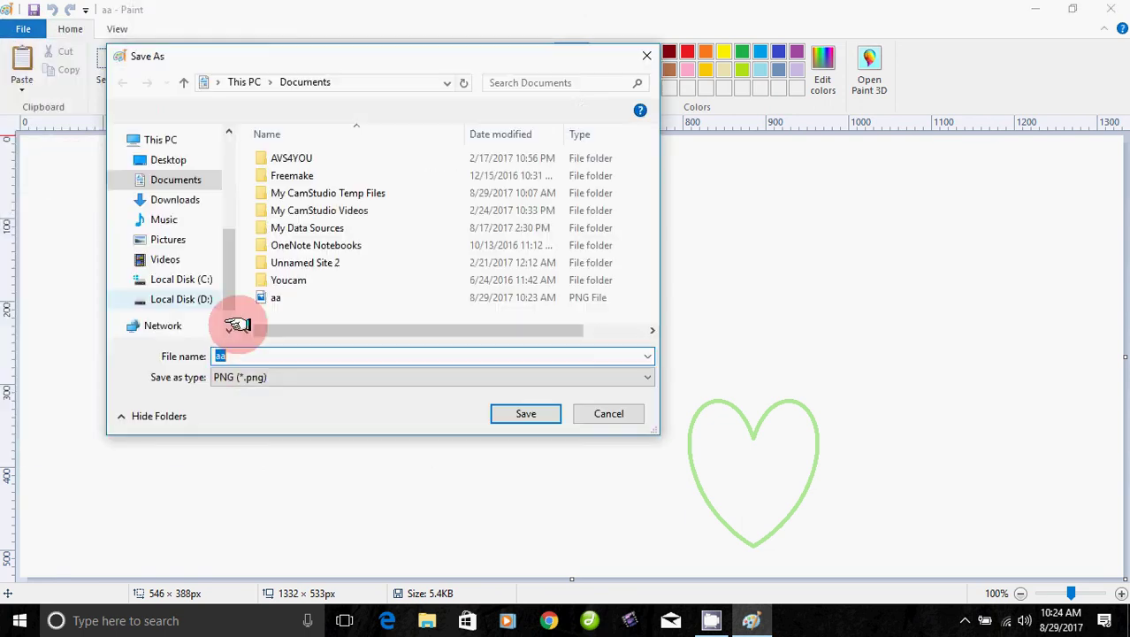
click(234, 357)
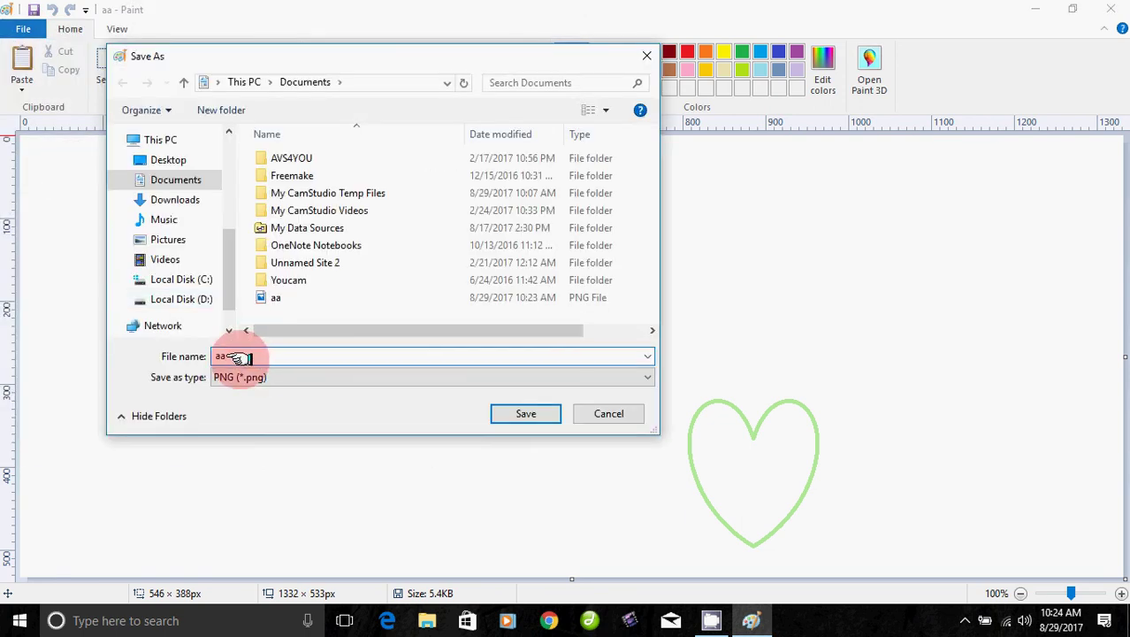
text(1)
click(498, 412)
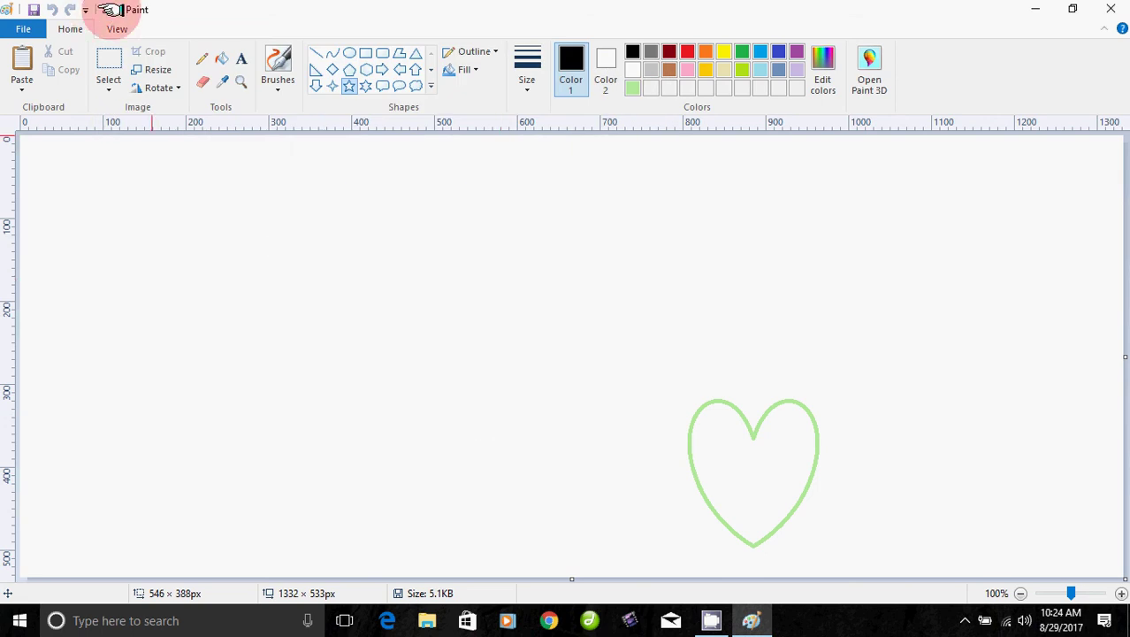
click(23, 26)
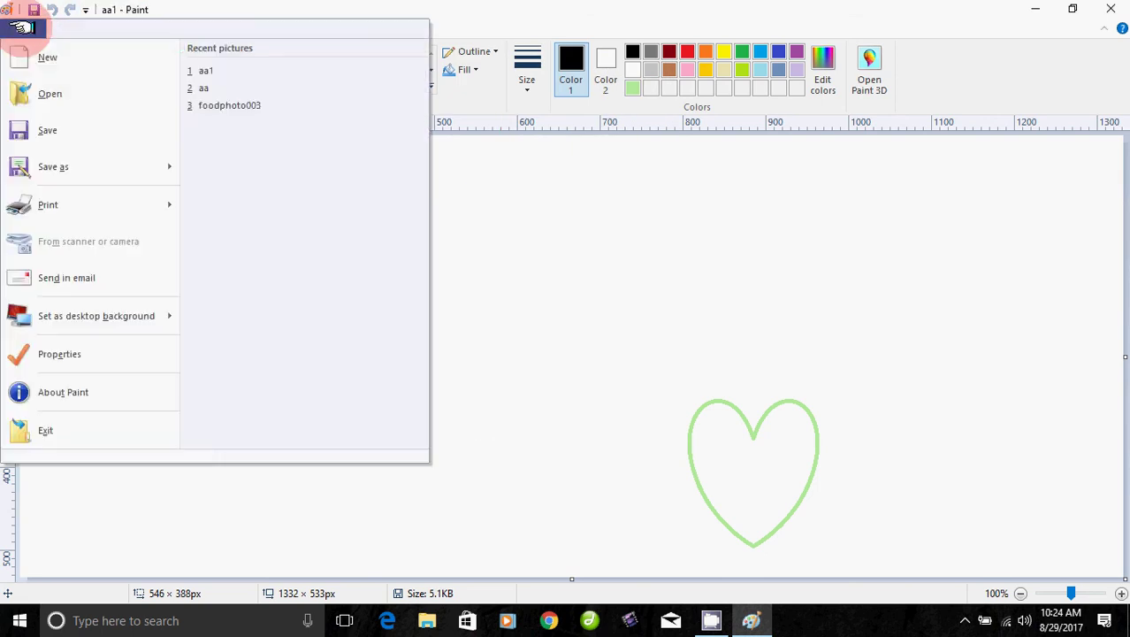
click(201, 90)
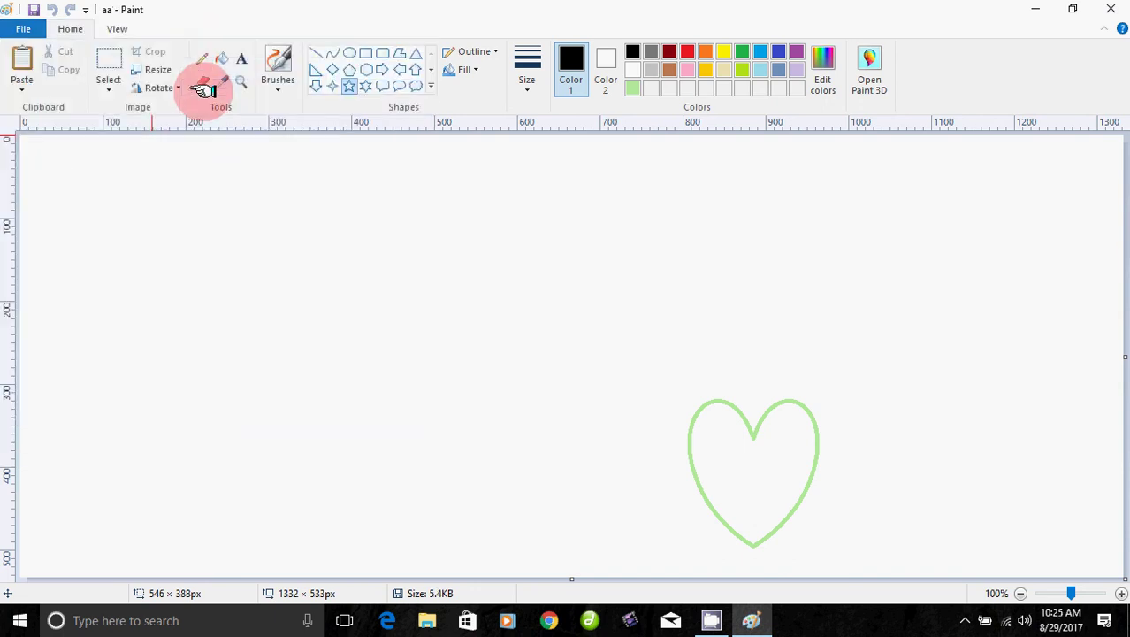
Step: Examine the print commands and the printer settings for the picture, and close them without printing
click(27, 28)
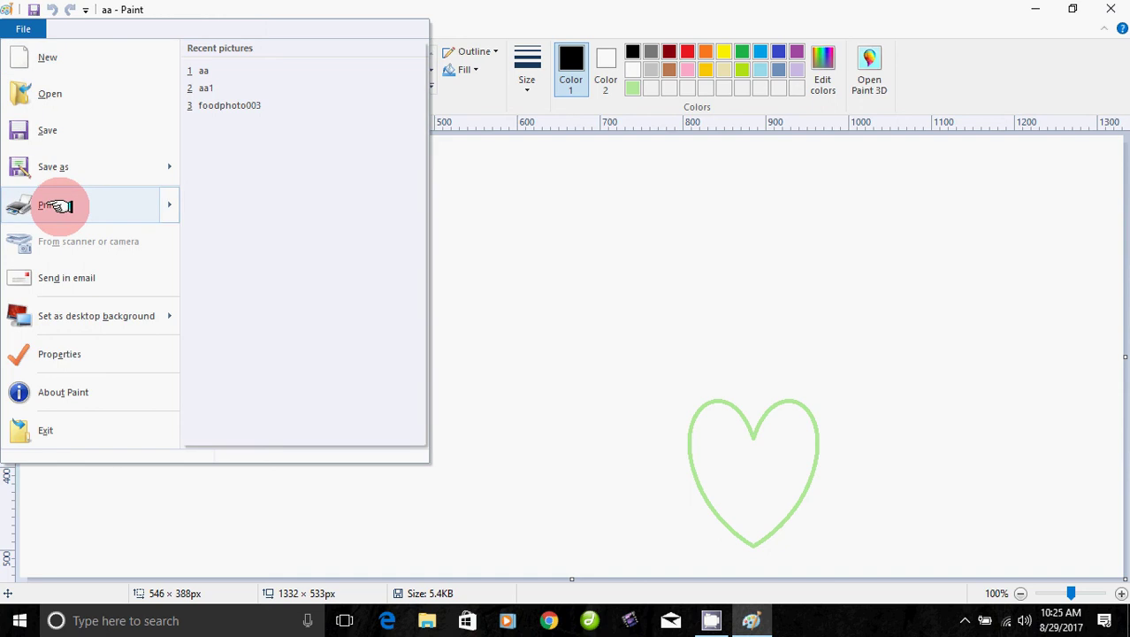
mouse_move(55, 205)
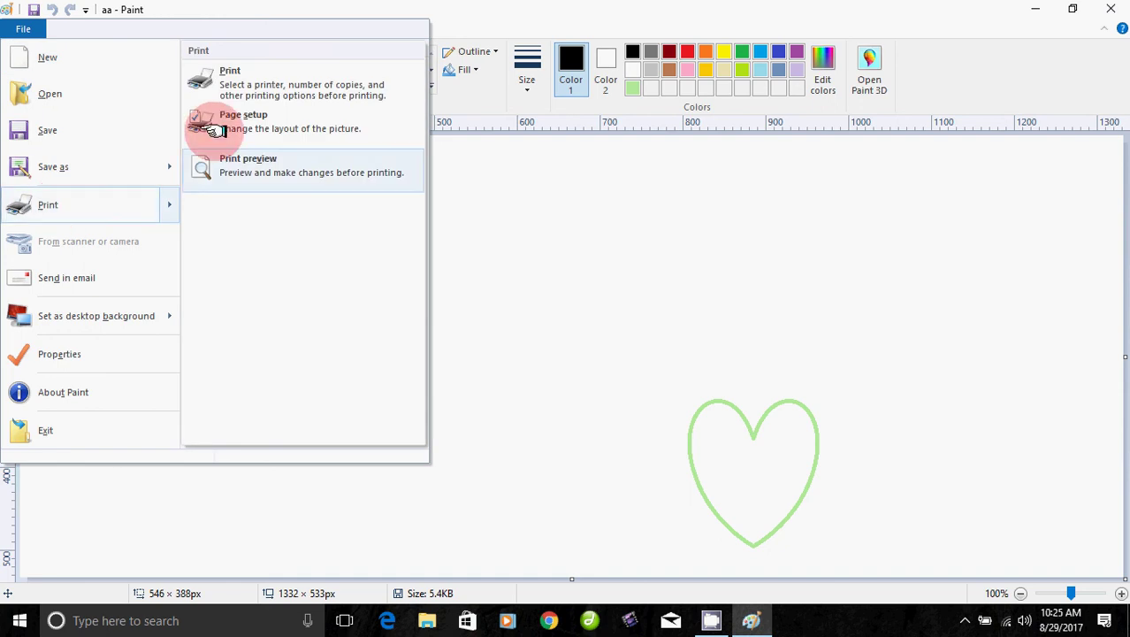
click(270, 89)
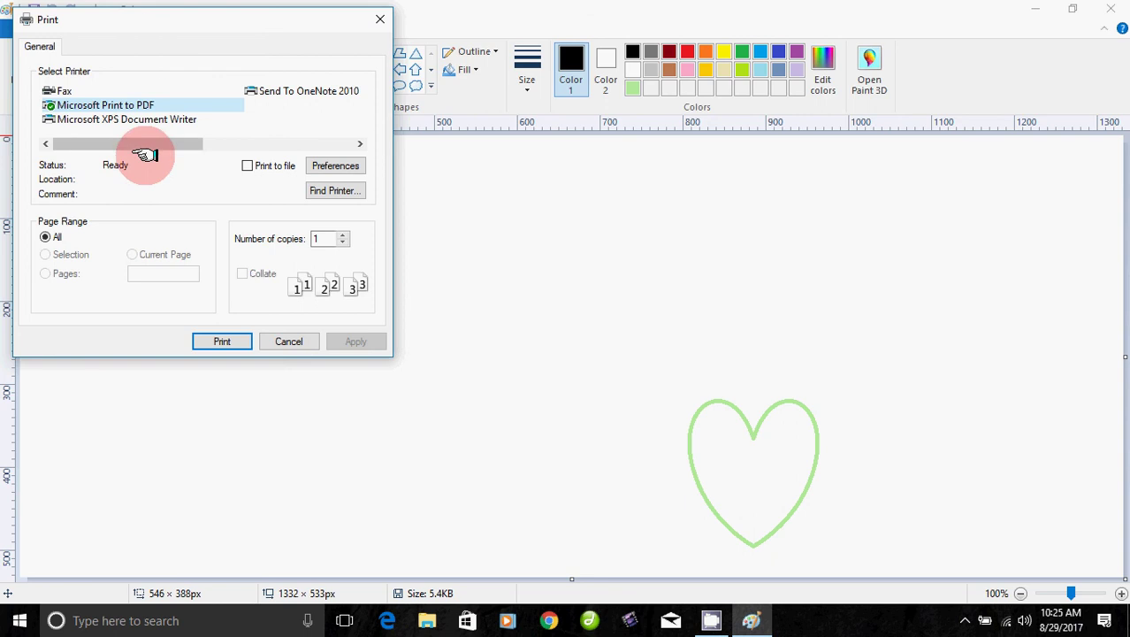
click(283, 344)
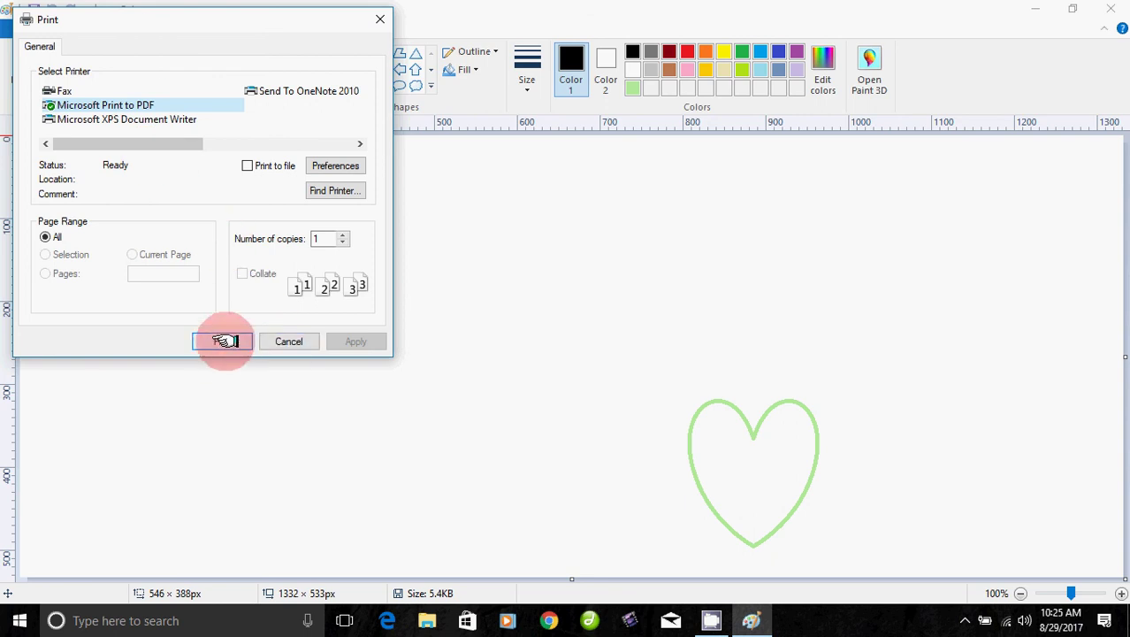
click(297, 344)
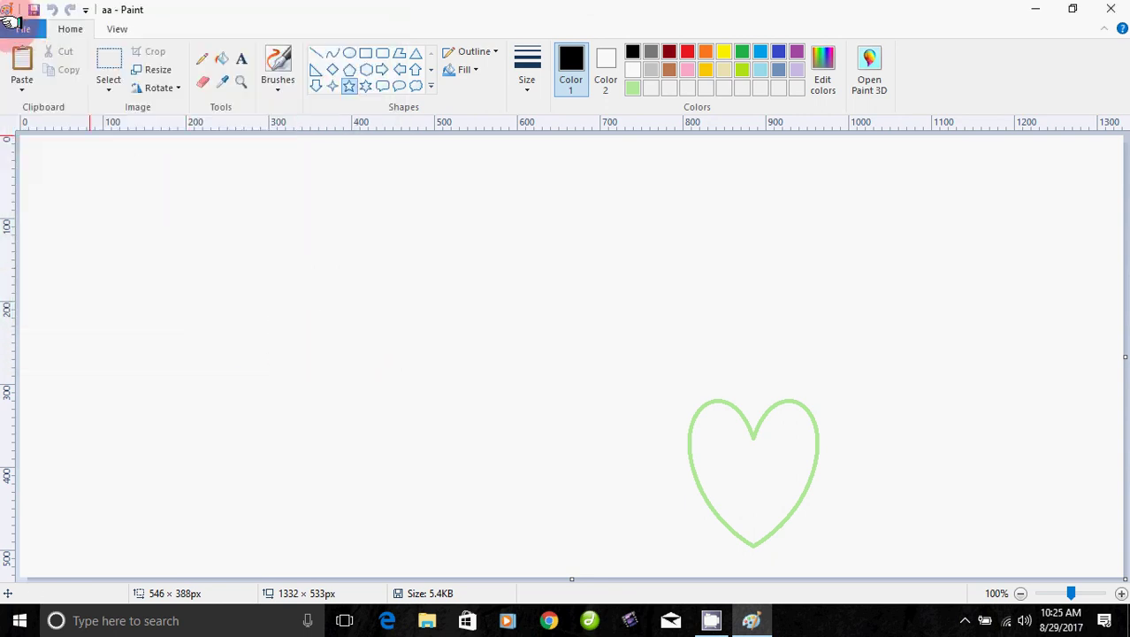
Step: Review the placement options for using the heart picture as the desktop background without applying one
click(17, 27)
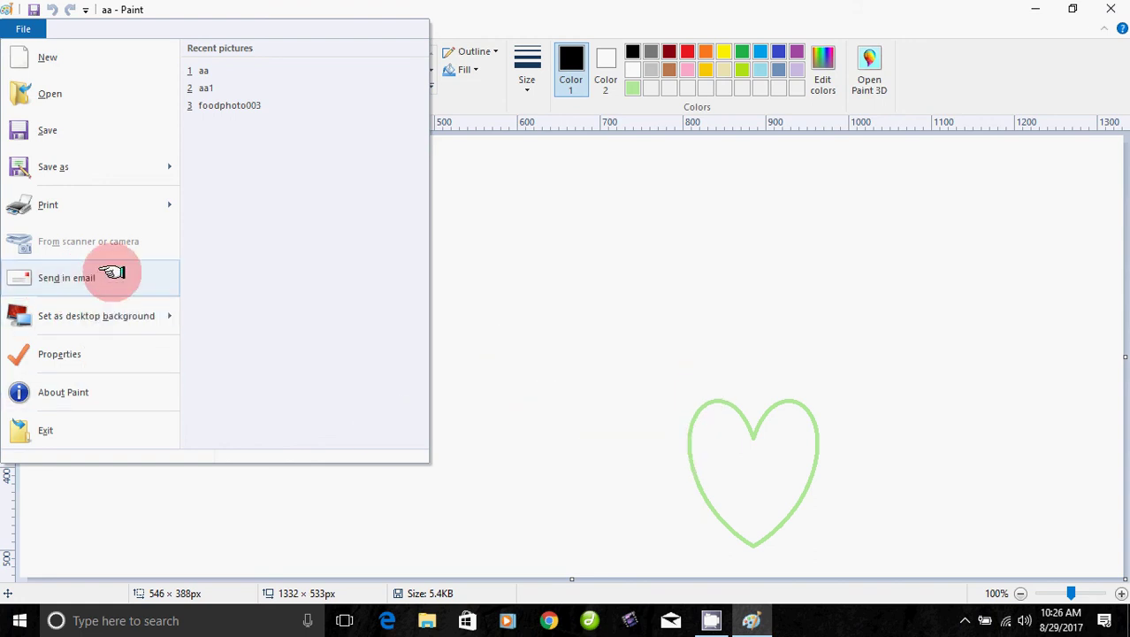
mouse_move(56, 322)
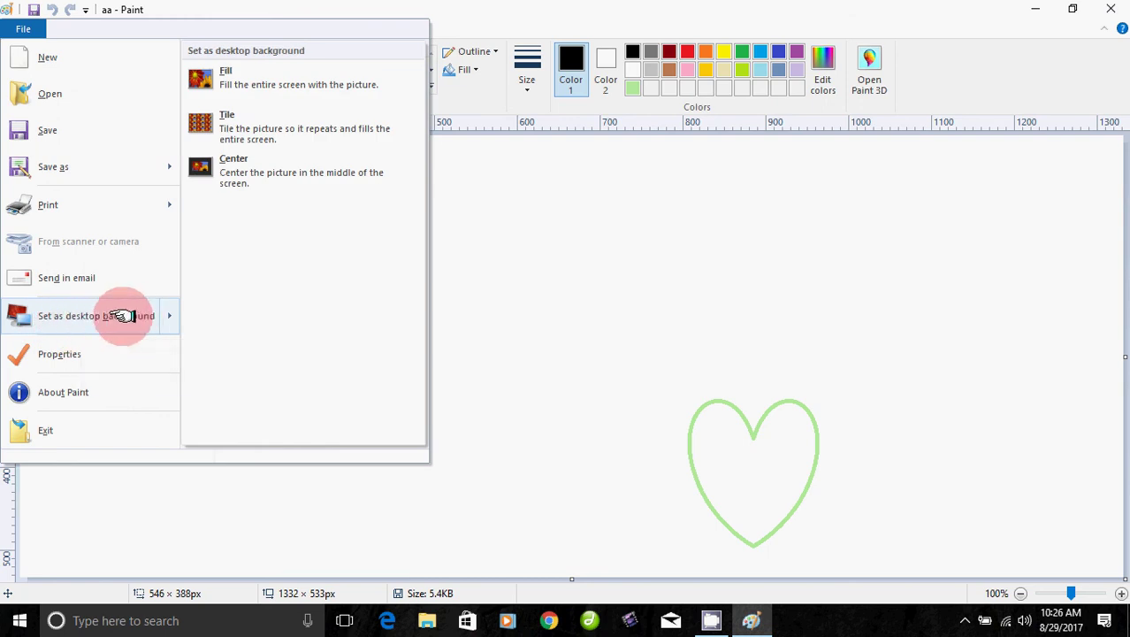
click(643, 285)
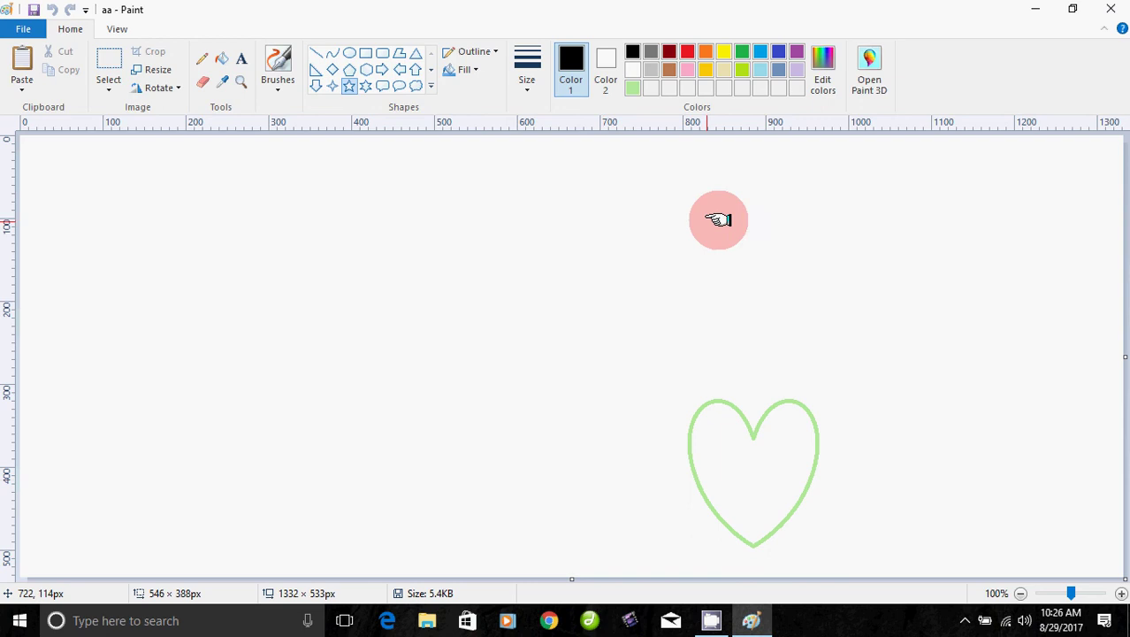
Step: Set the heart picture as the desktop background with the Fill option
click(19, 30)
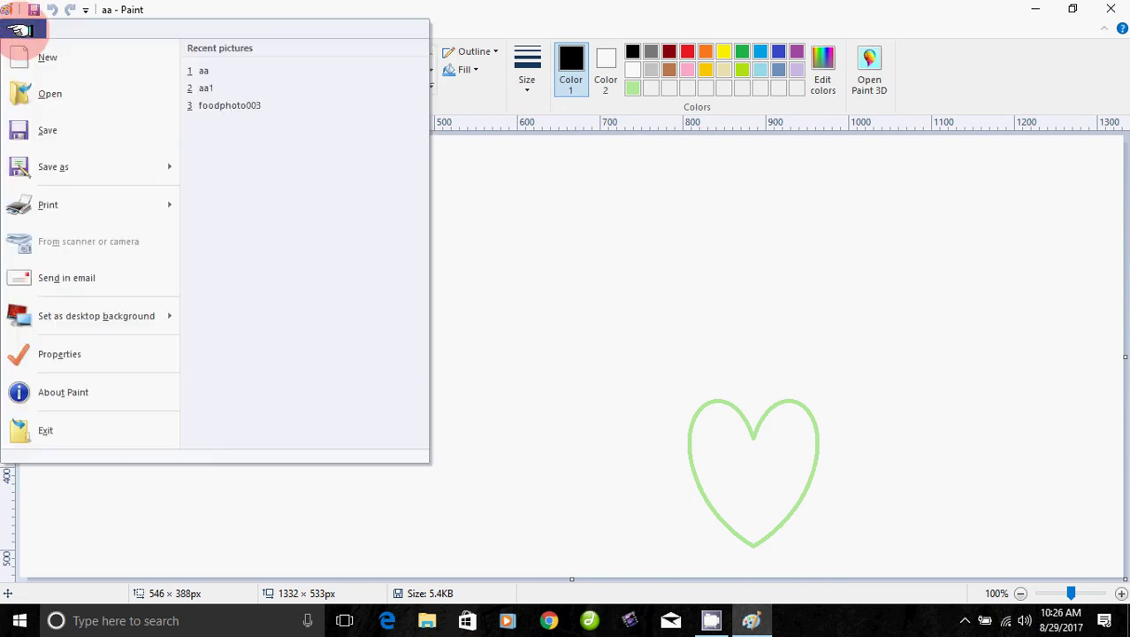
mouse_move(86, 312)
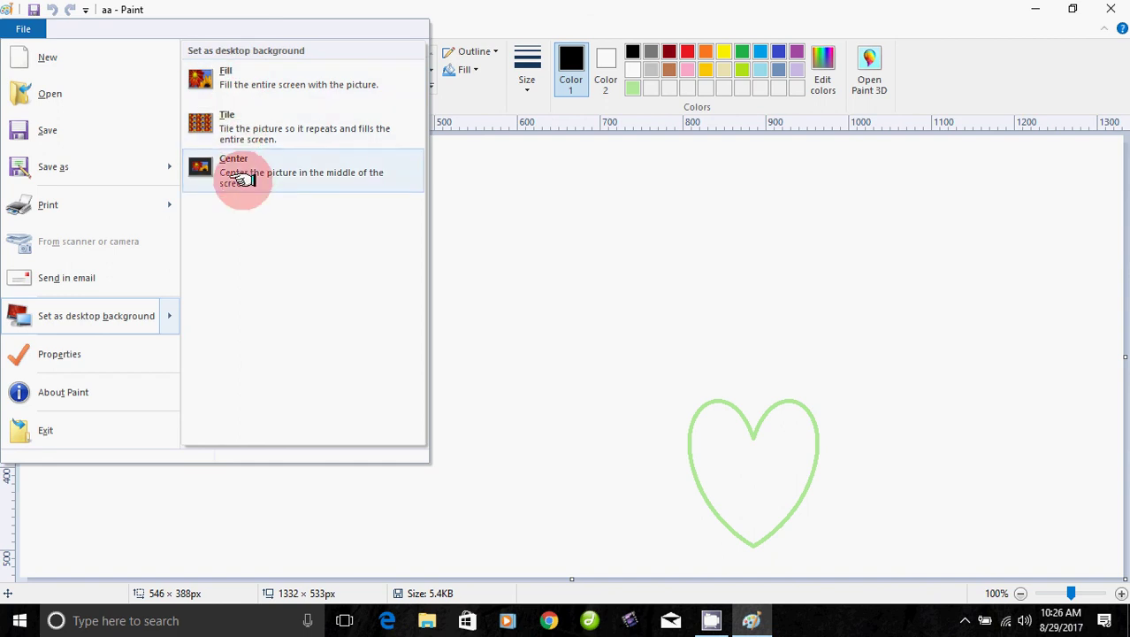
click(252, 78)
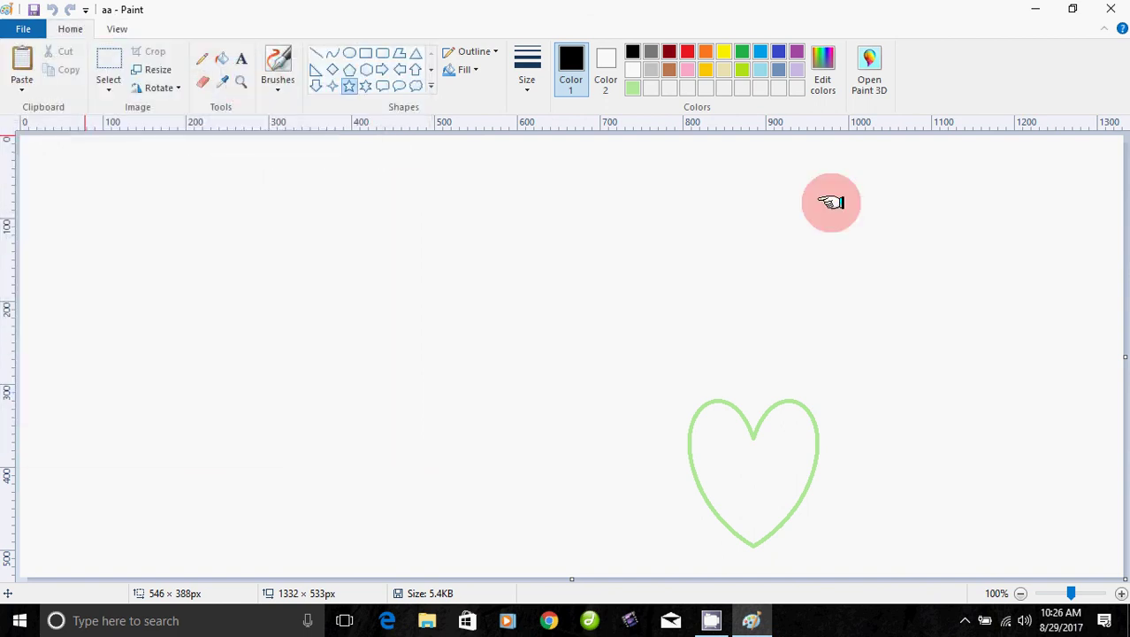
Step: Check the new background on the desktop, and return to the aa picture in Paint
click(1035, 10)
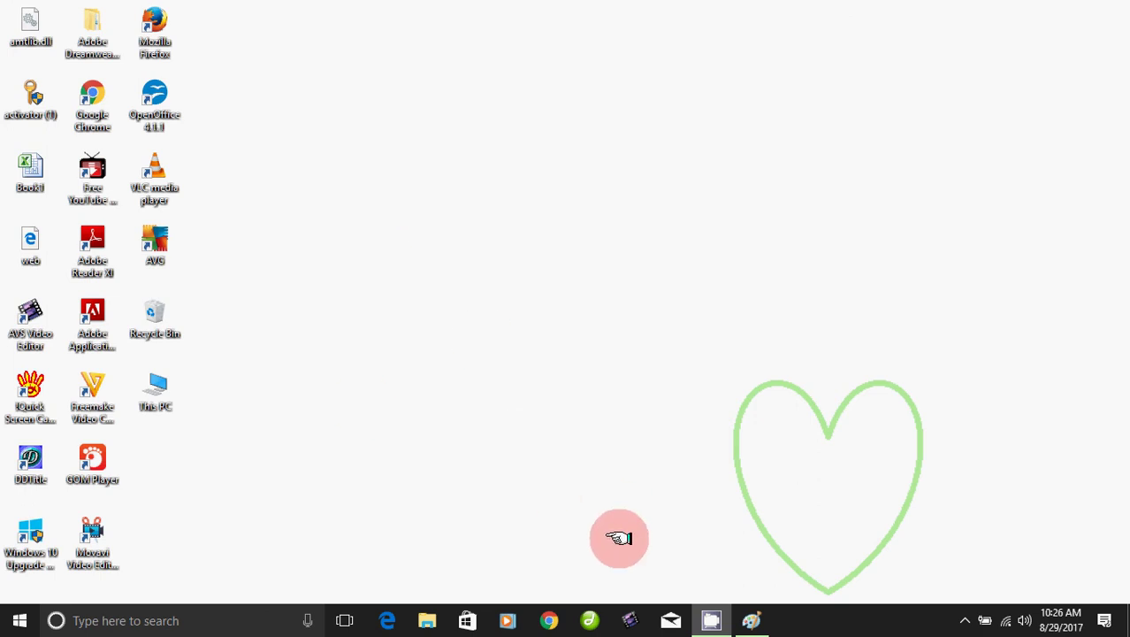
mouse_move(712, 612)
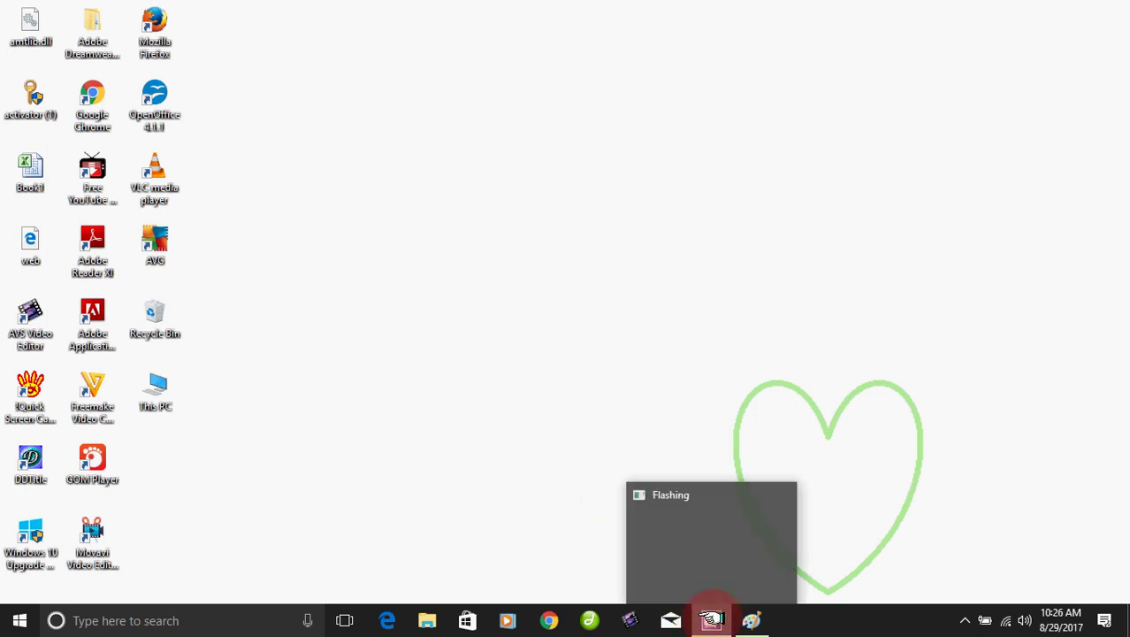
click(755, 616)
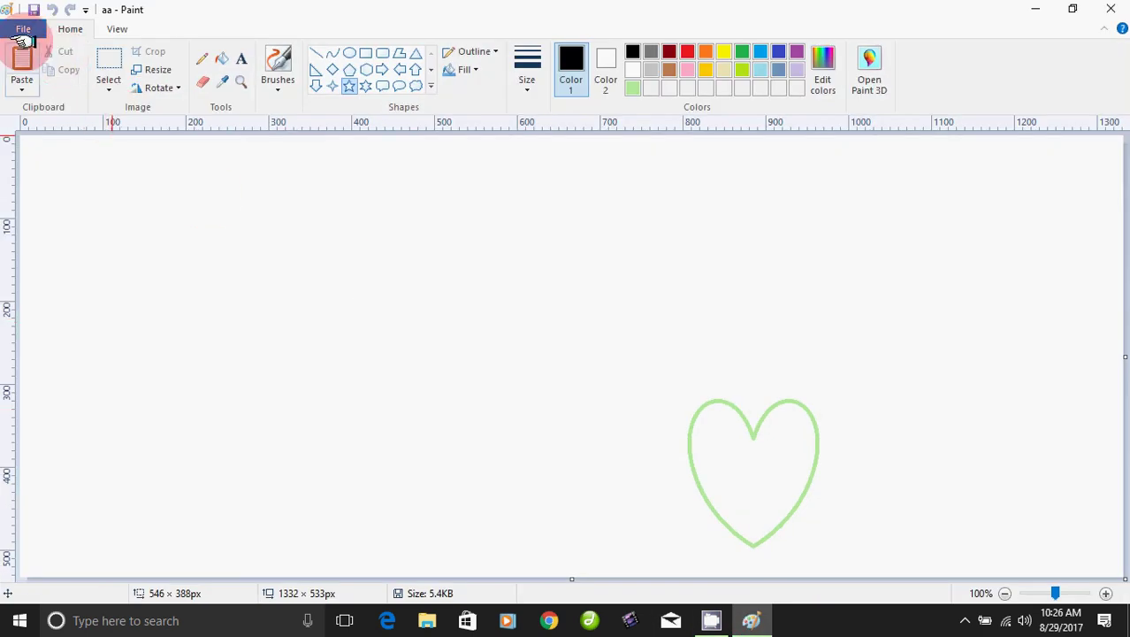
Step: View the About Paint version information and close it, keeping the aa picture open
click(22, 34)
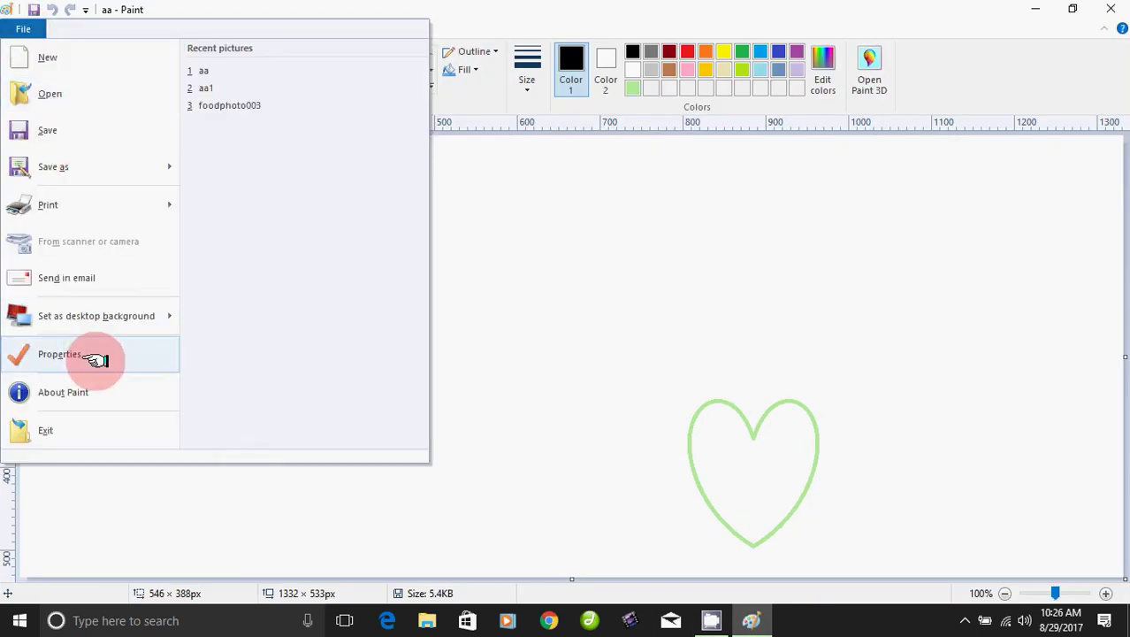
click(87, 391)
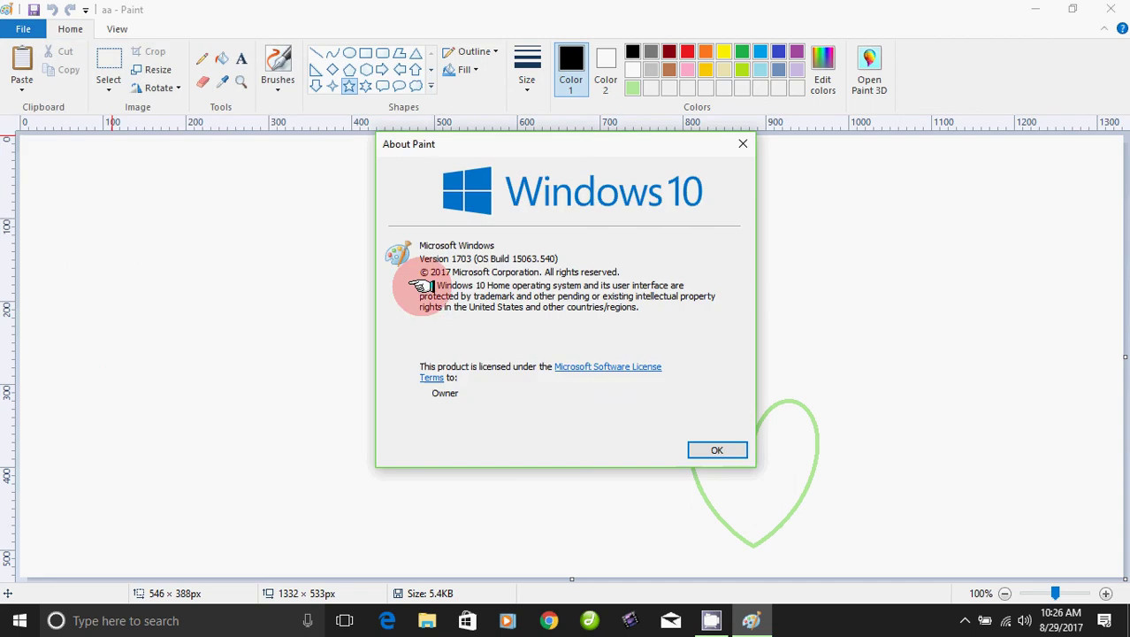
click(715, 450)
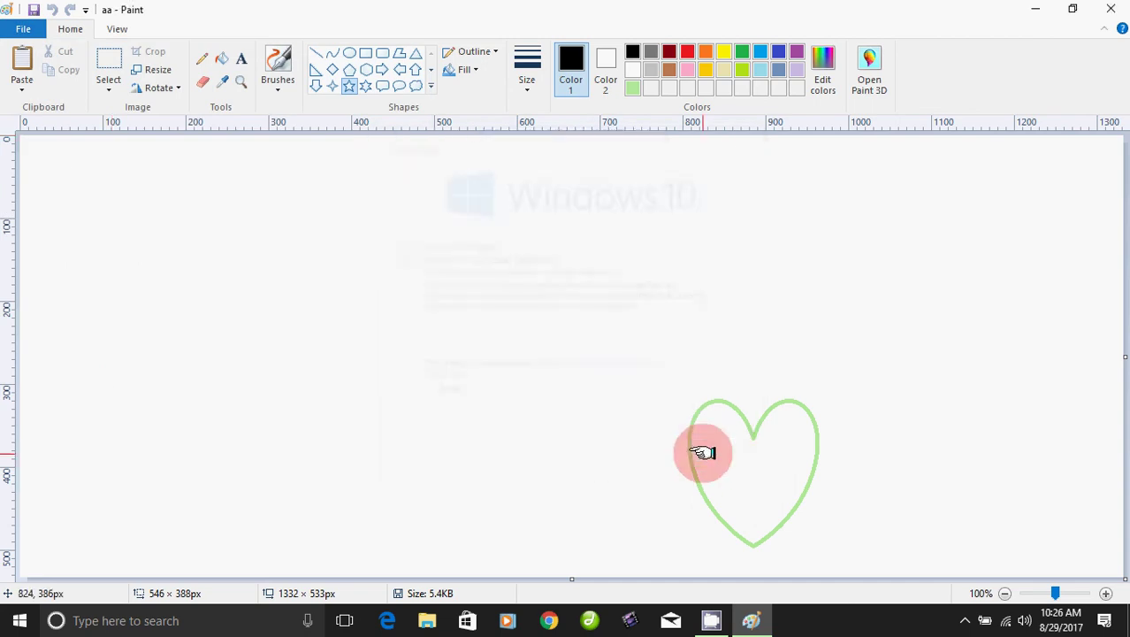
click(18, 27)
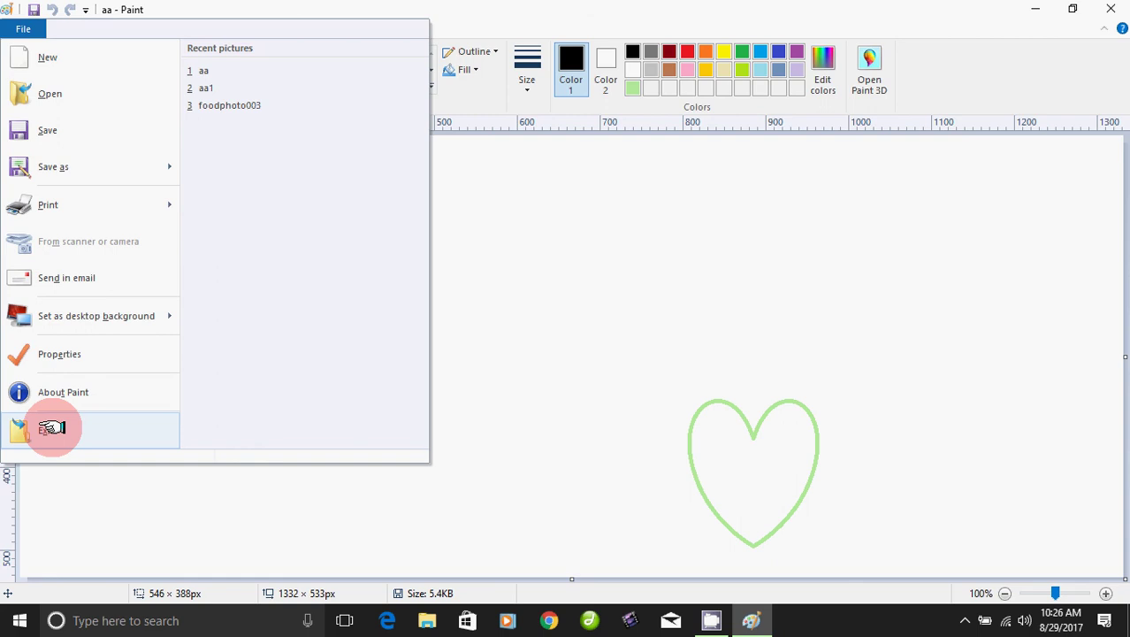
click(654, 314)
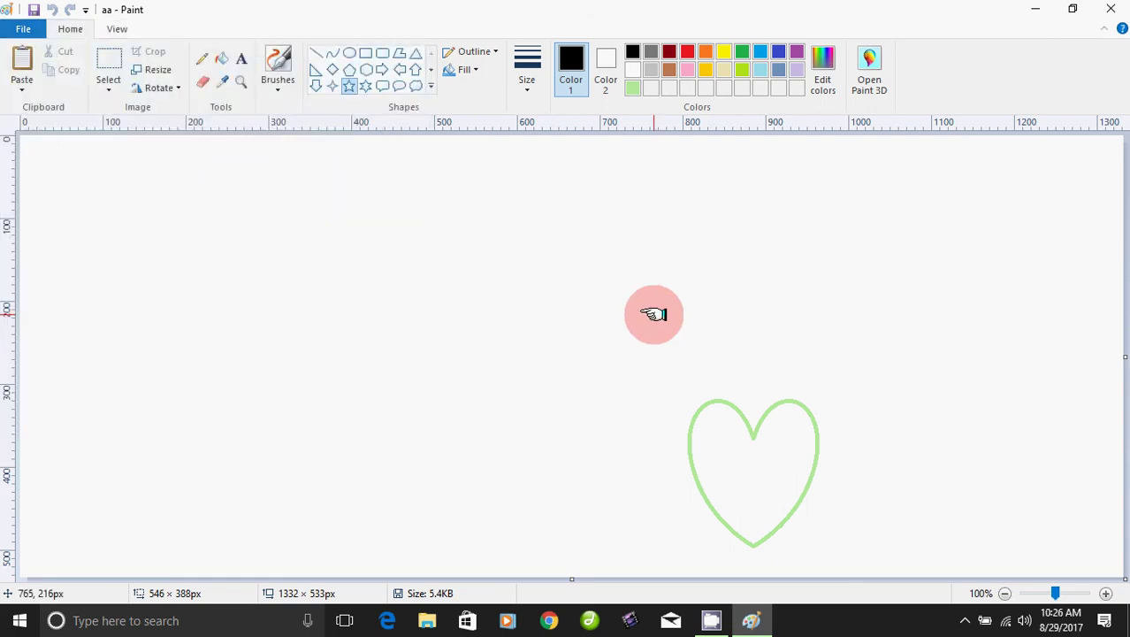